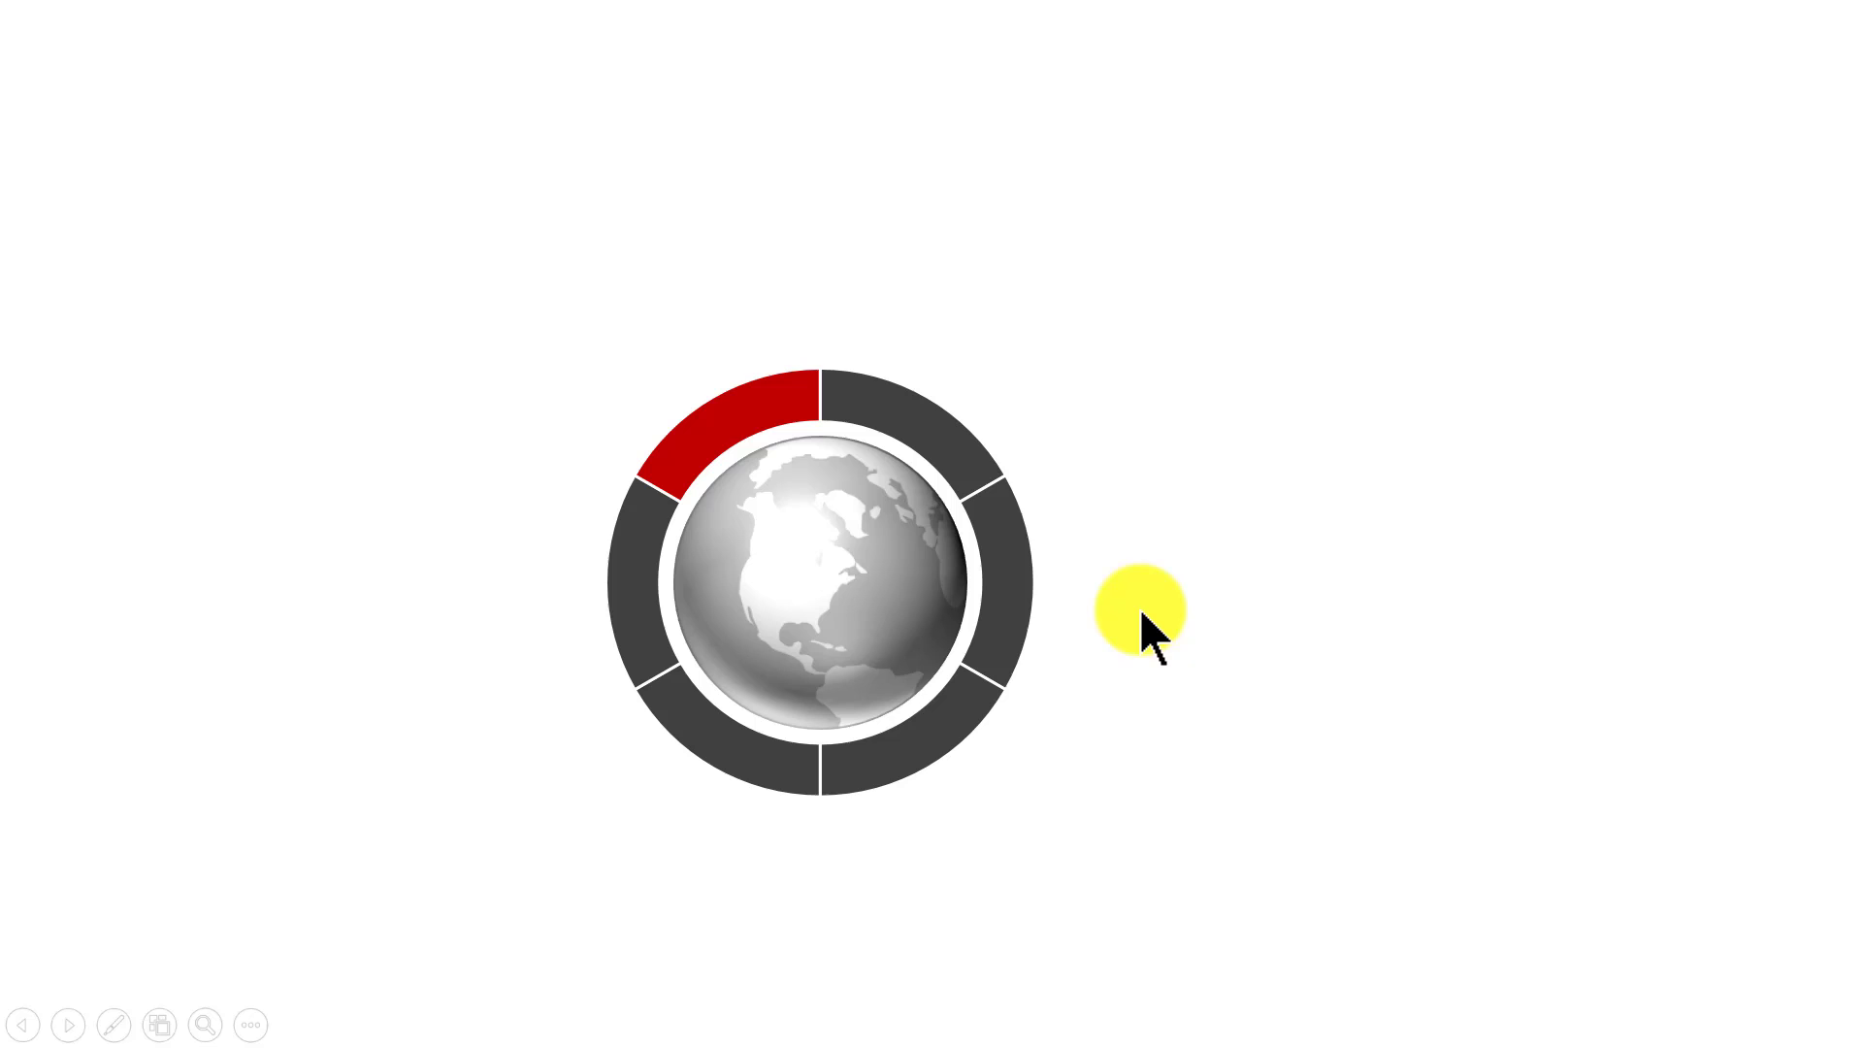
Leave the slide show and move the finished globe doughnut to the slide's top-left.
{"action": "key", "text": "Escape"}
{"action": "left_click", "coordinate": [723, 669]}
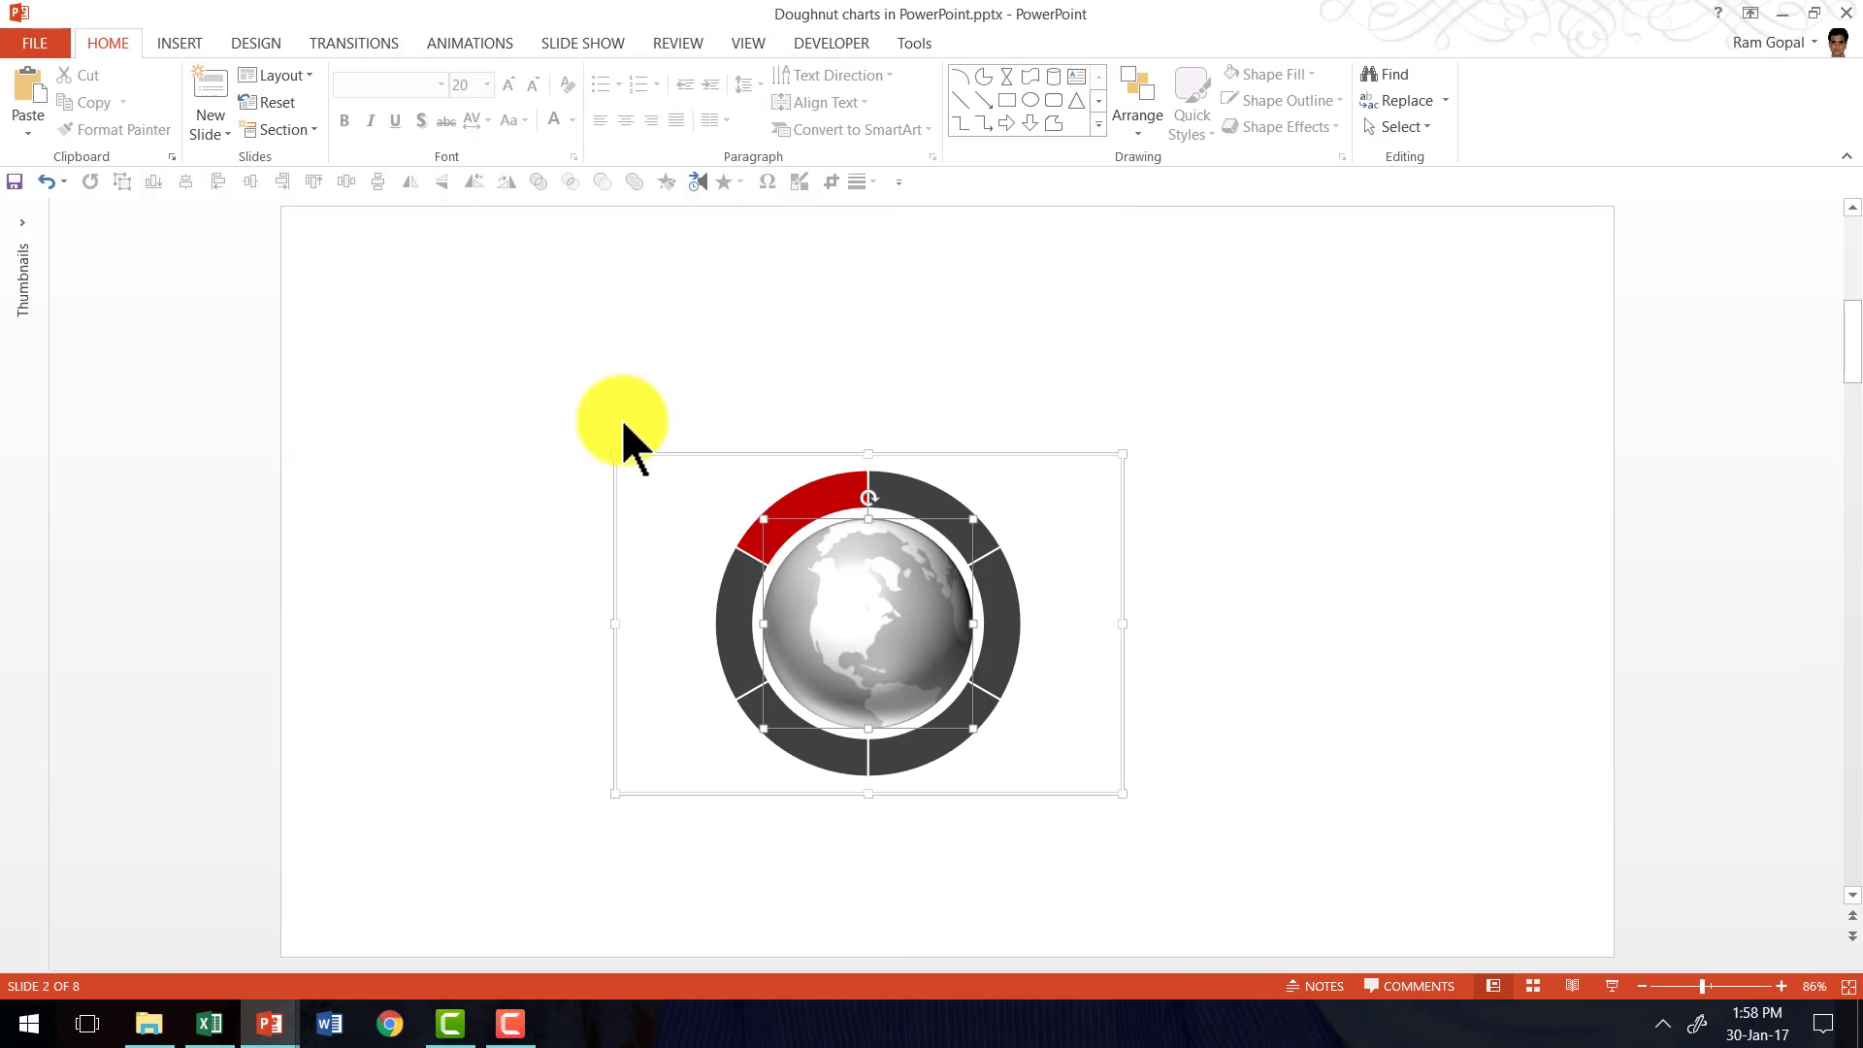
{"action": "left_click", "coordinate": [936, 597]}
{"action": "mouse_move", "coordinate": [936, 597]}
{"action": "left_mouse_down"}
{"action": "mouse_move", "coordinate": [624, 520]}
{"action": "mouse_move", "coordinate": [524, 333]}
{"action": "mouse_move", "coordinate": [541, 341]}
{"action": "left_mouse_up"}
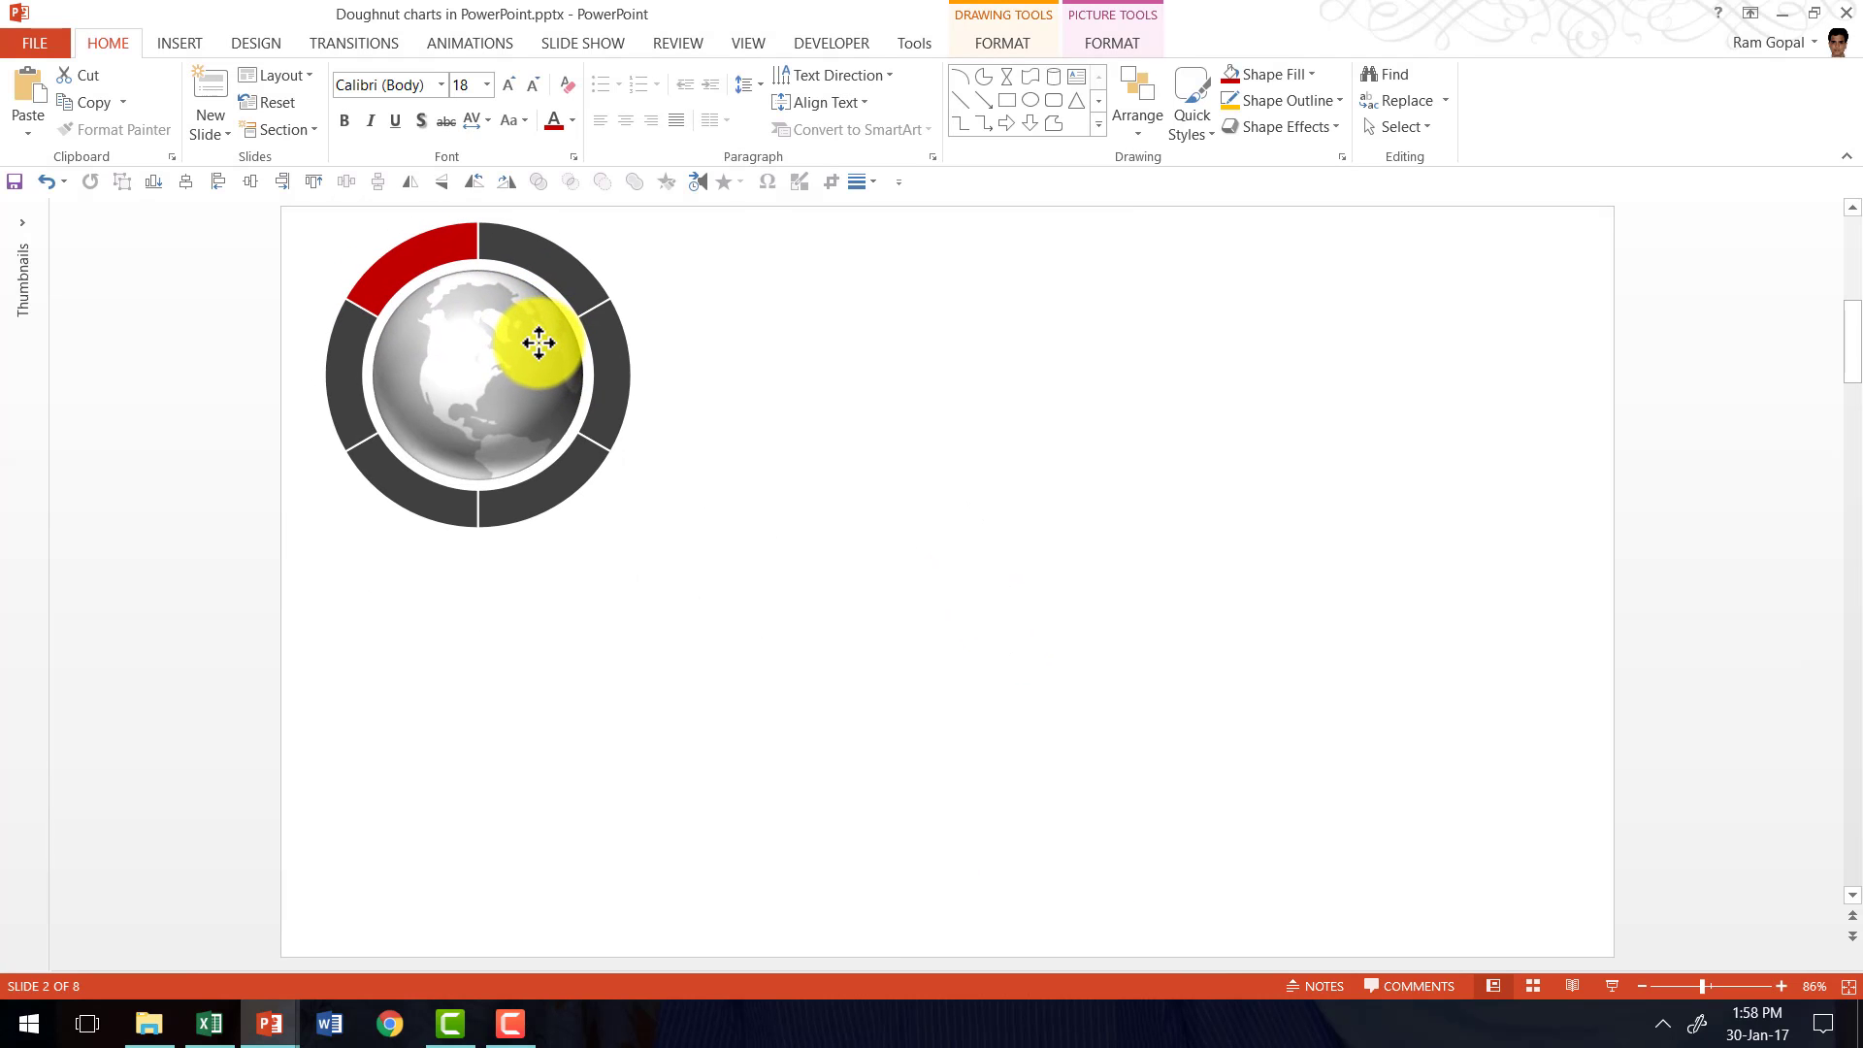
{"action": "left_click", "coordinate": [1136, 621]}
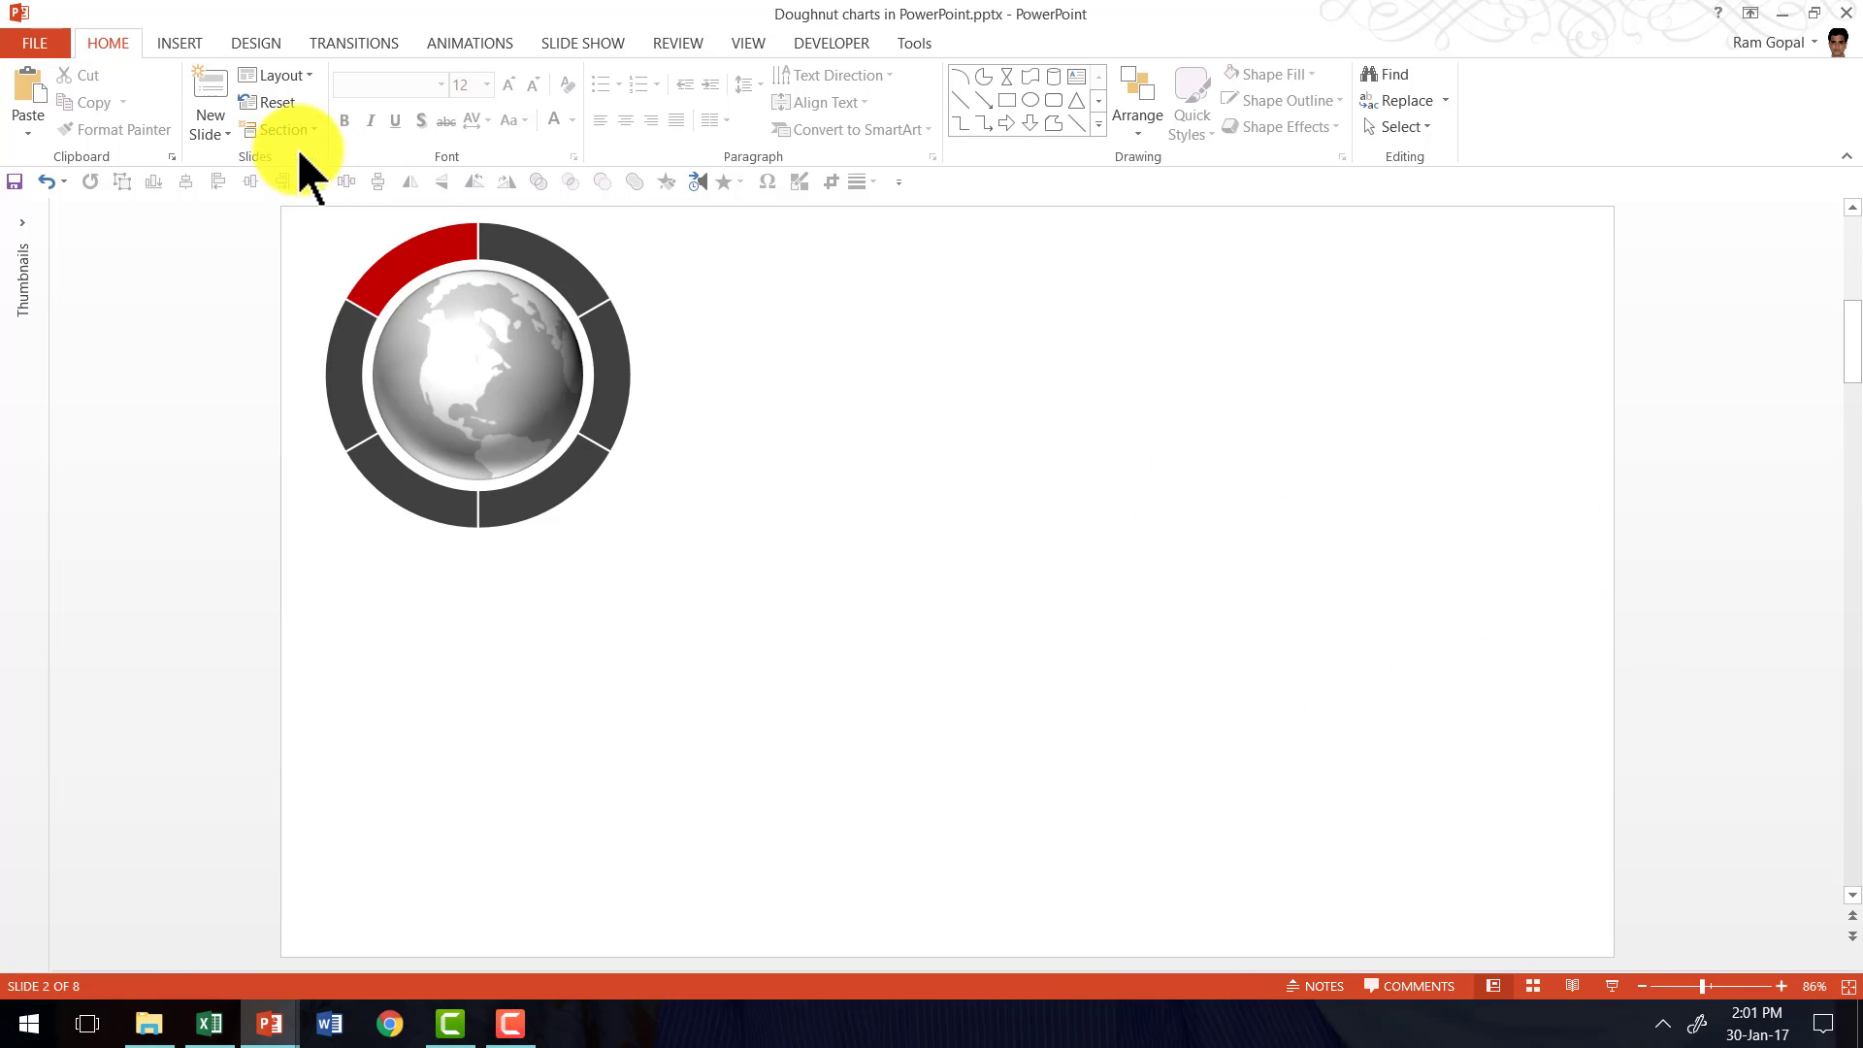
Insert a new Pie > Doughnut chart onto the slide.
{"action": "left_click", "coordinate": [185, 48]}
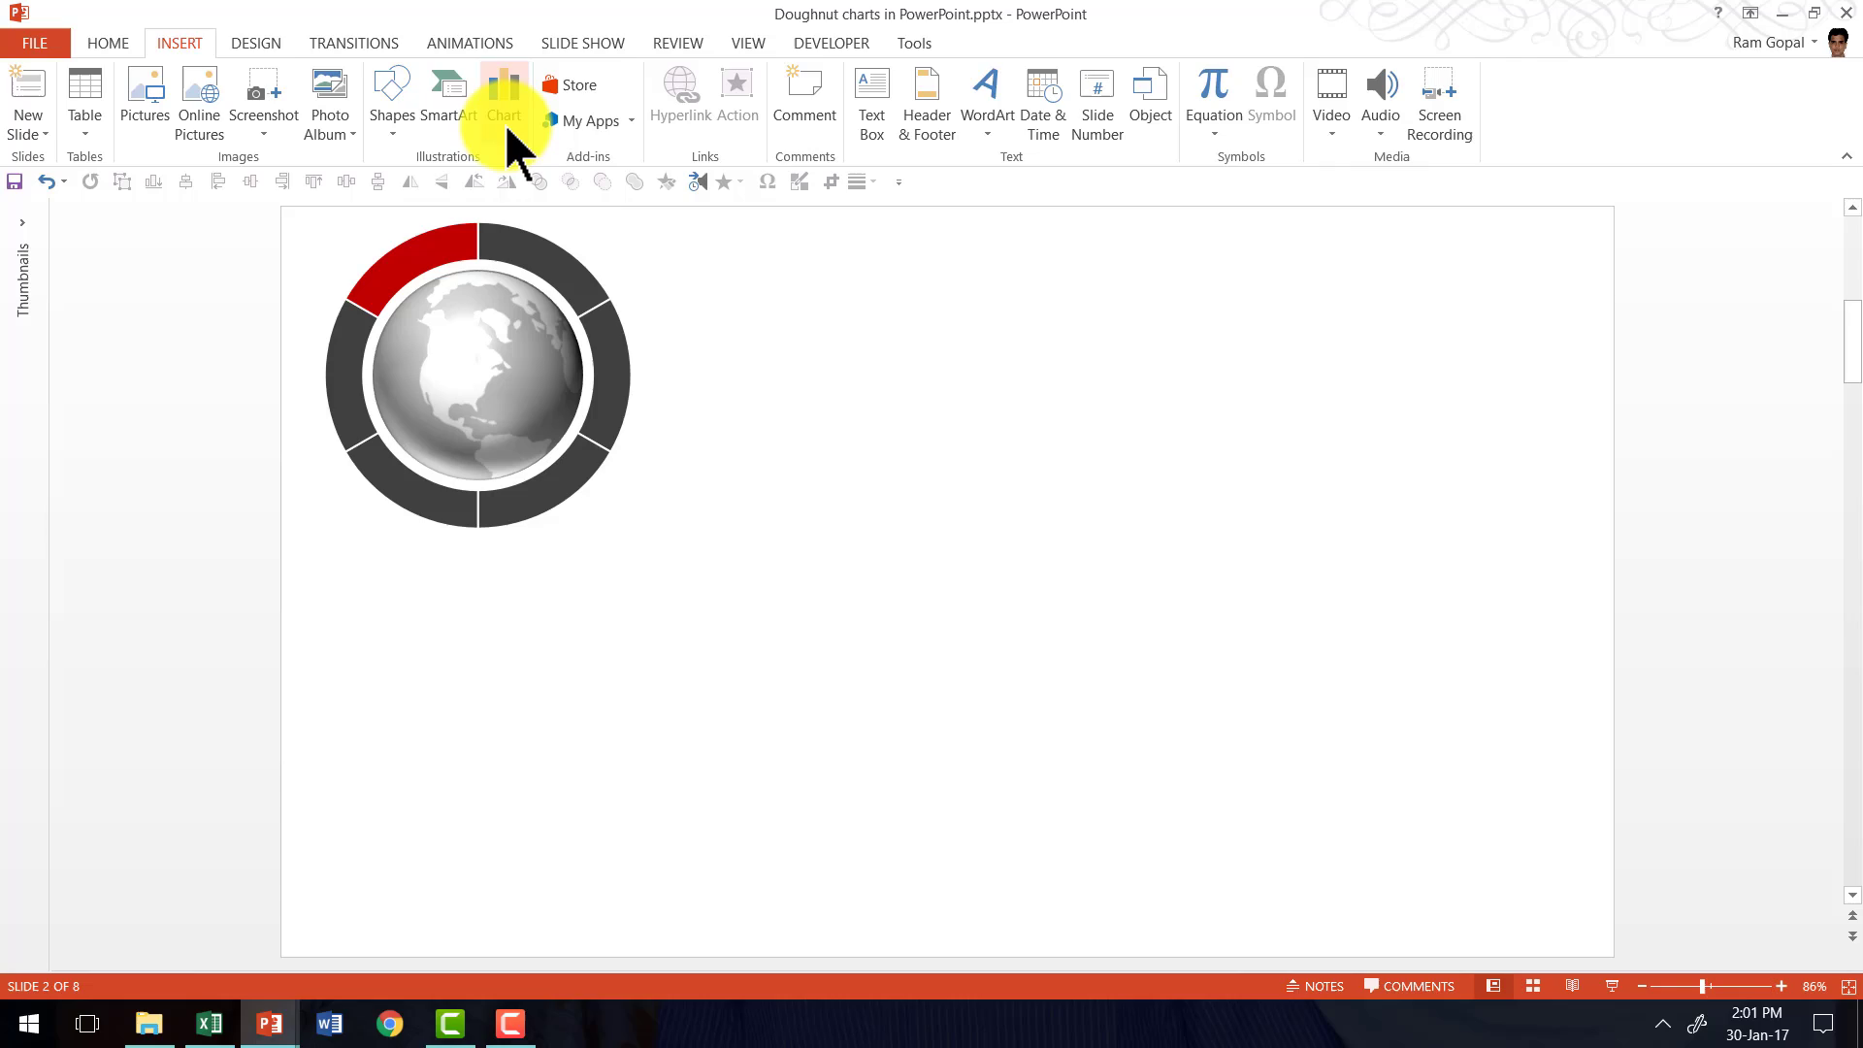
{"action": "left_click", "coordinate": [469, 94]}
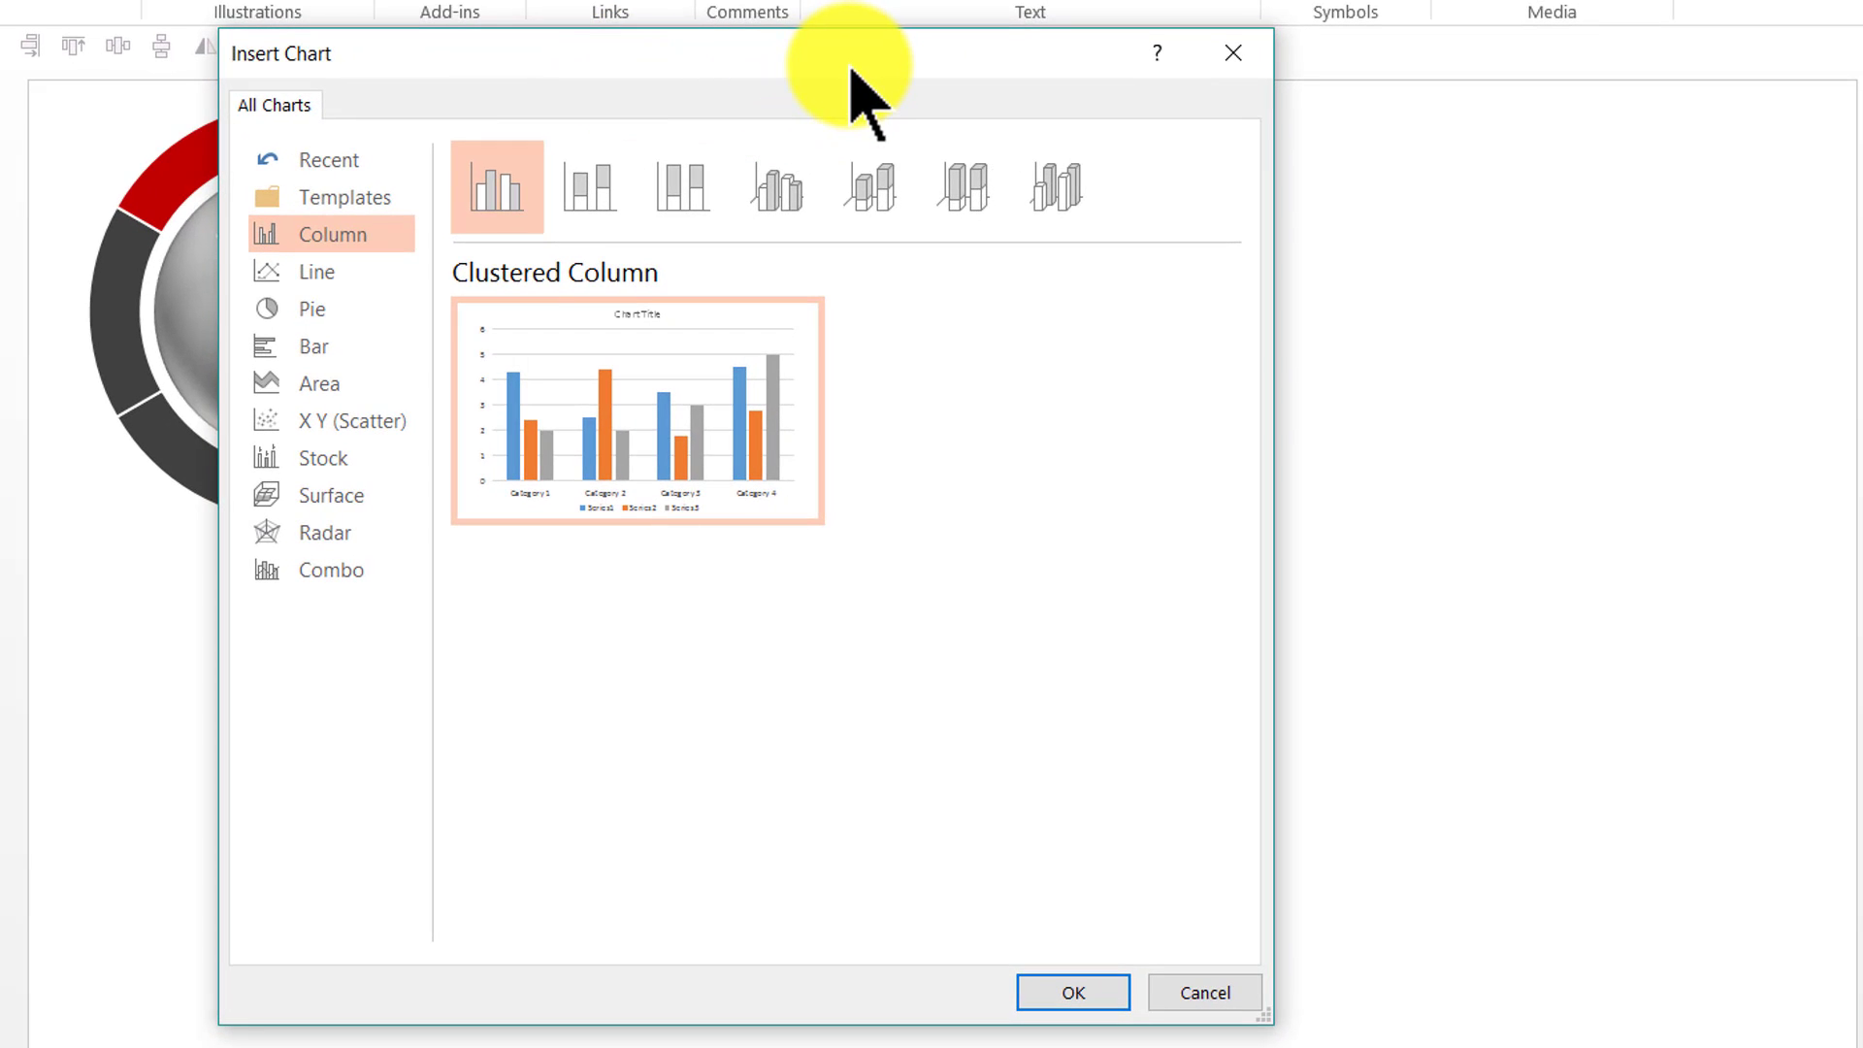
{"action": "left_click", "coordinate": [303, 316]}
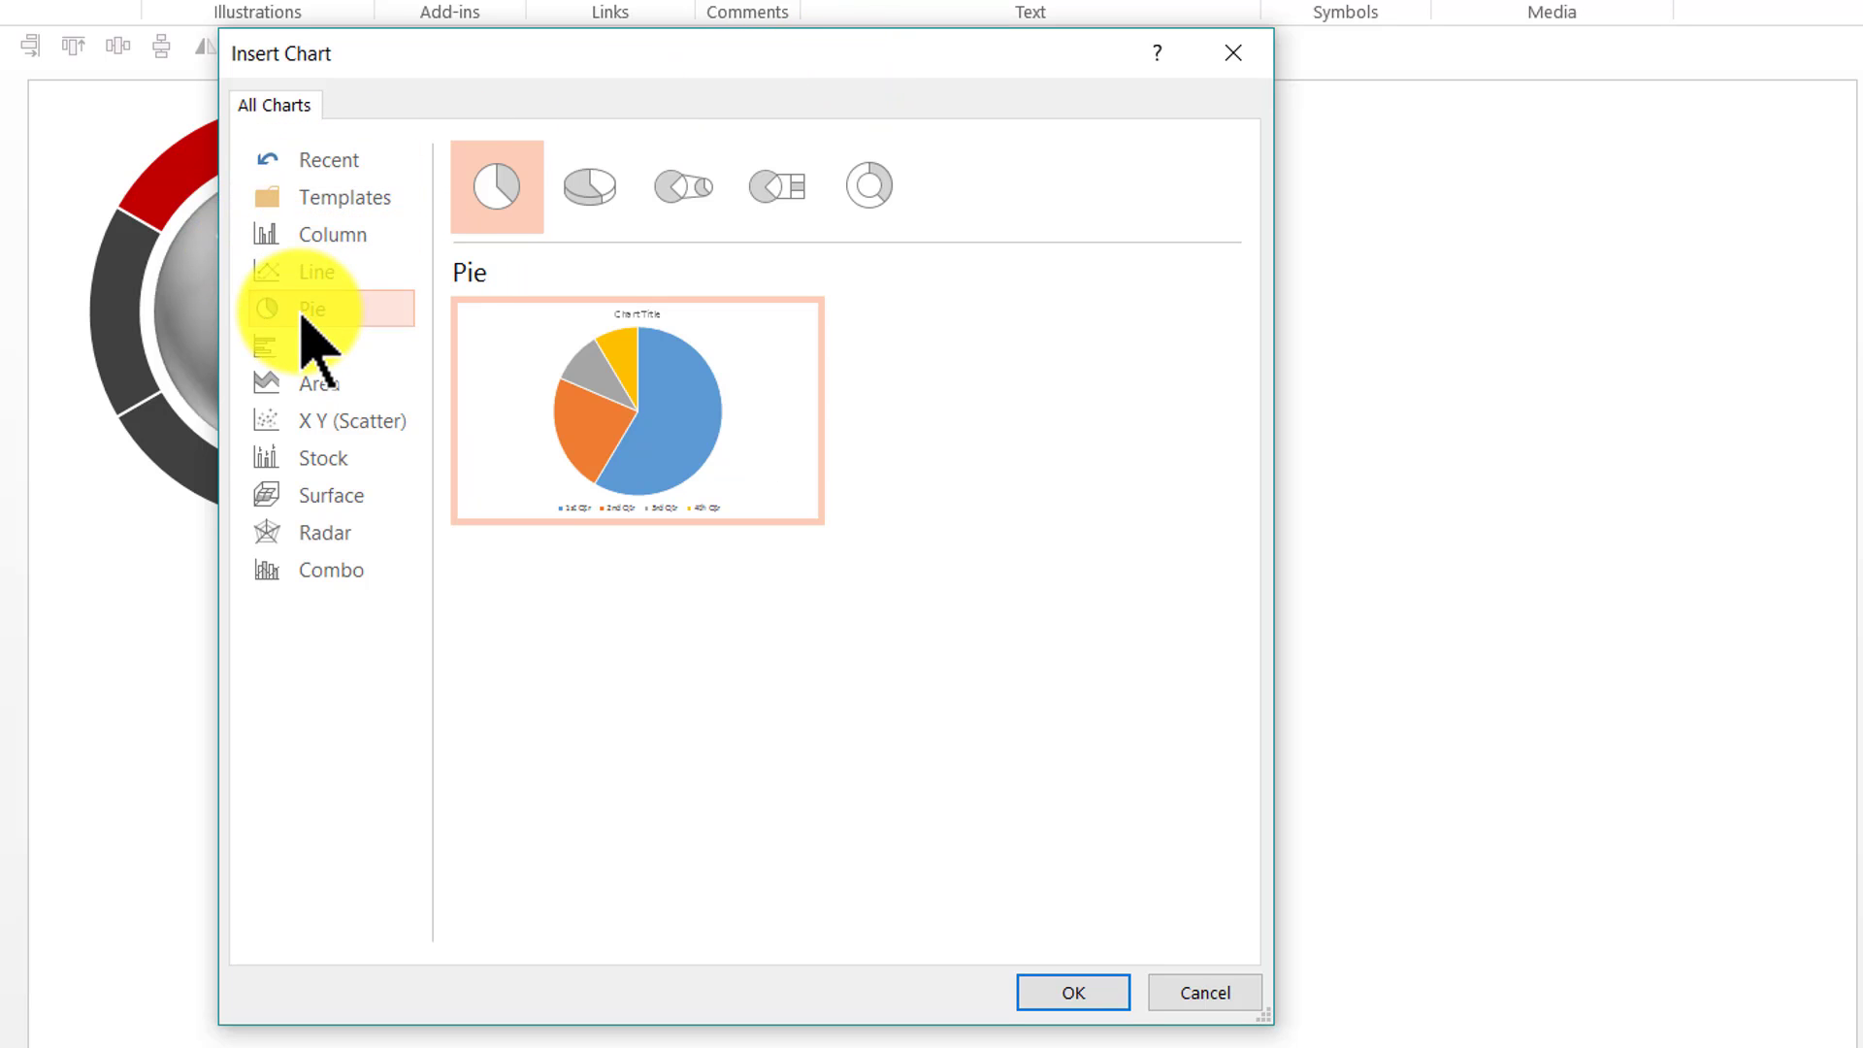
{"action": "left_click", "coordinate": [871, 189]}
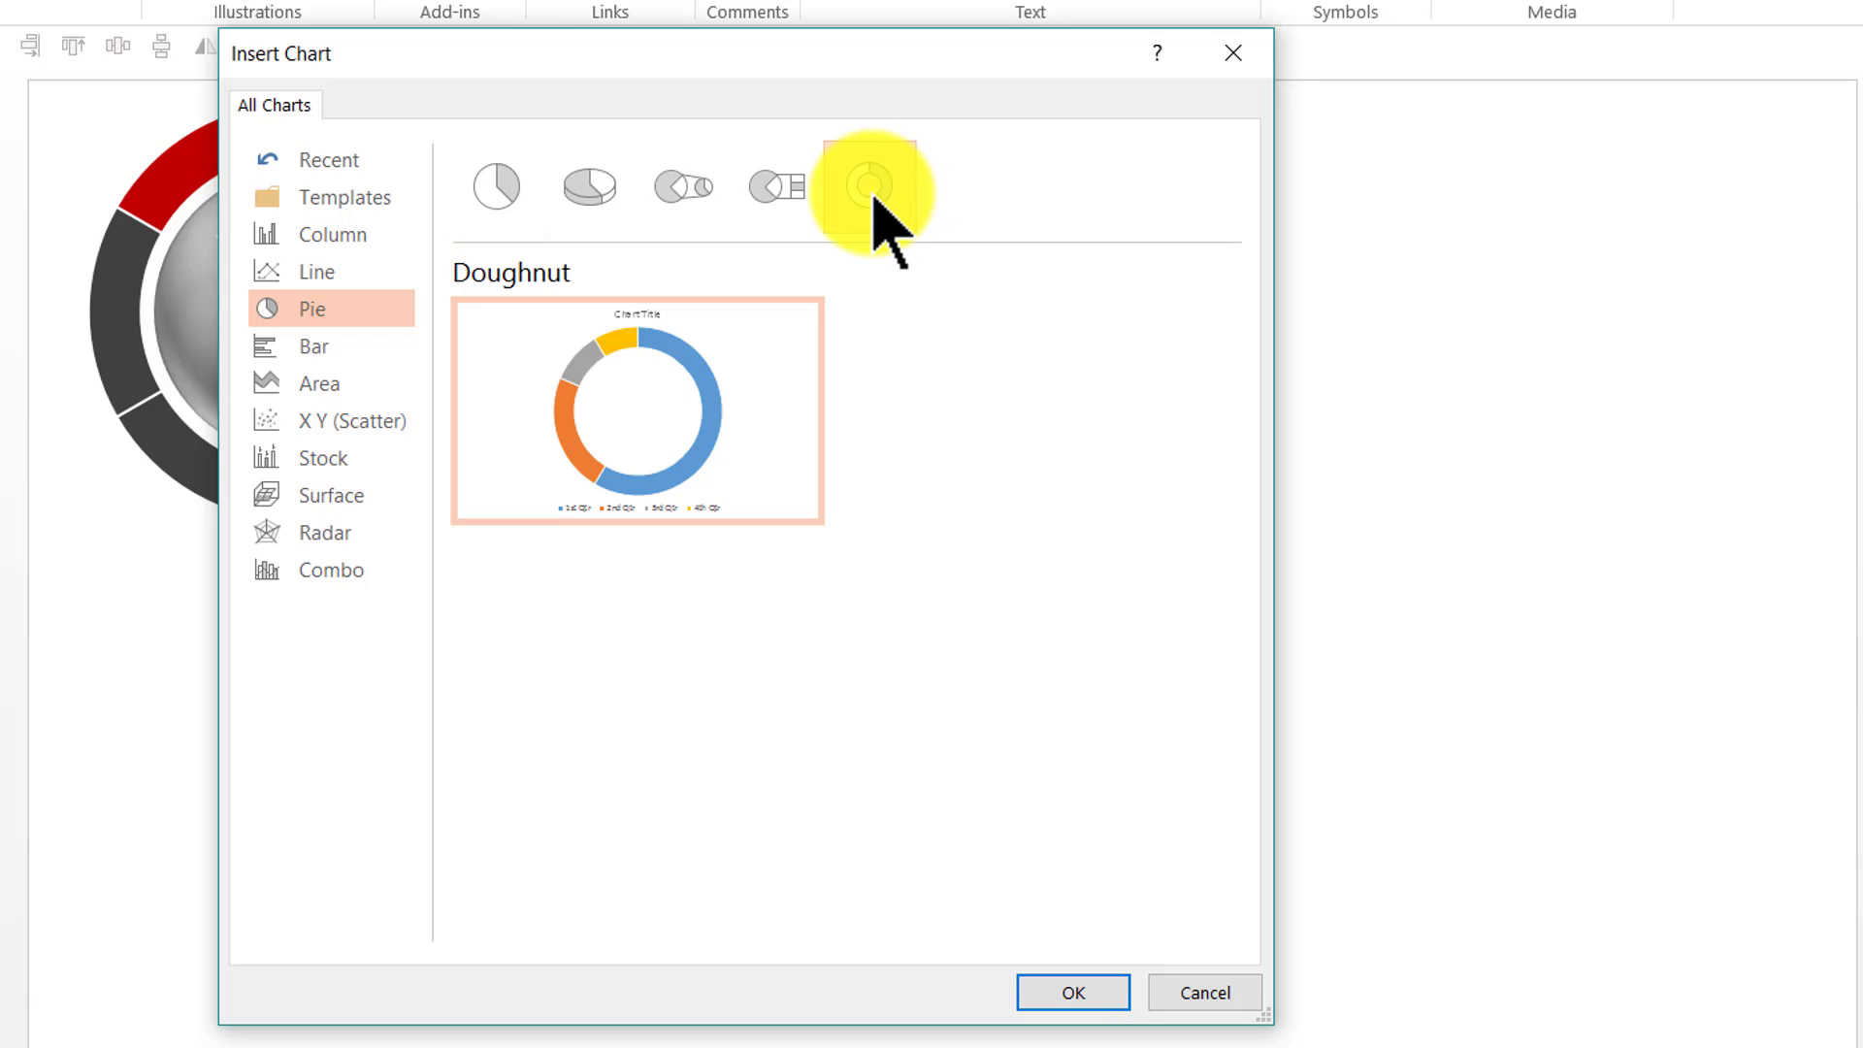
{"action": "left_click", "coordinate": [1072, 993]}
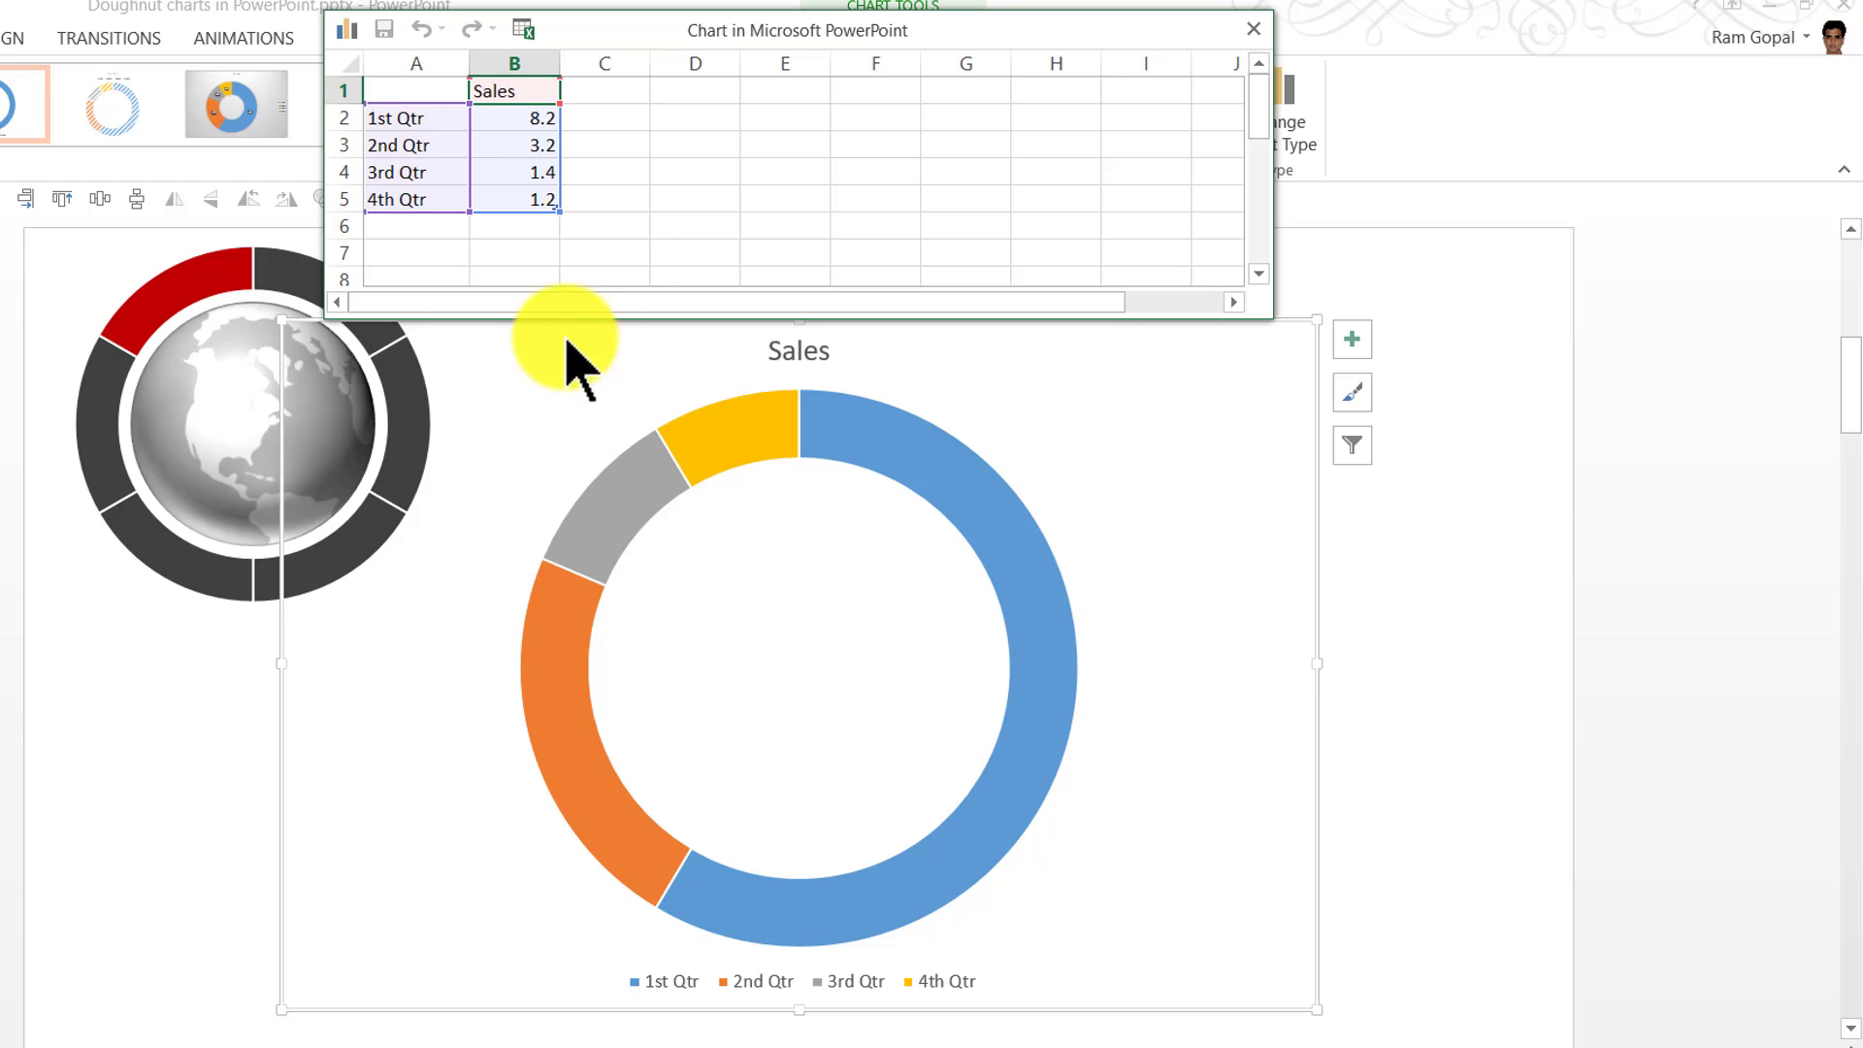
Replace the four quarterly sales values with 1, filled down from B2 to B11.
{"action": "left_click_drag", "start_coordinate": [516, 127], "coordinate": [512, 204]}
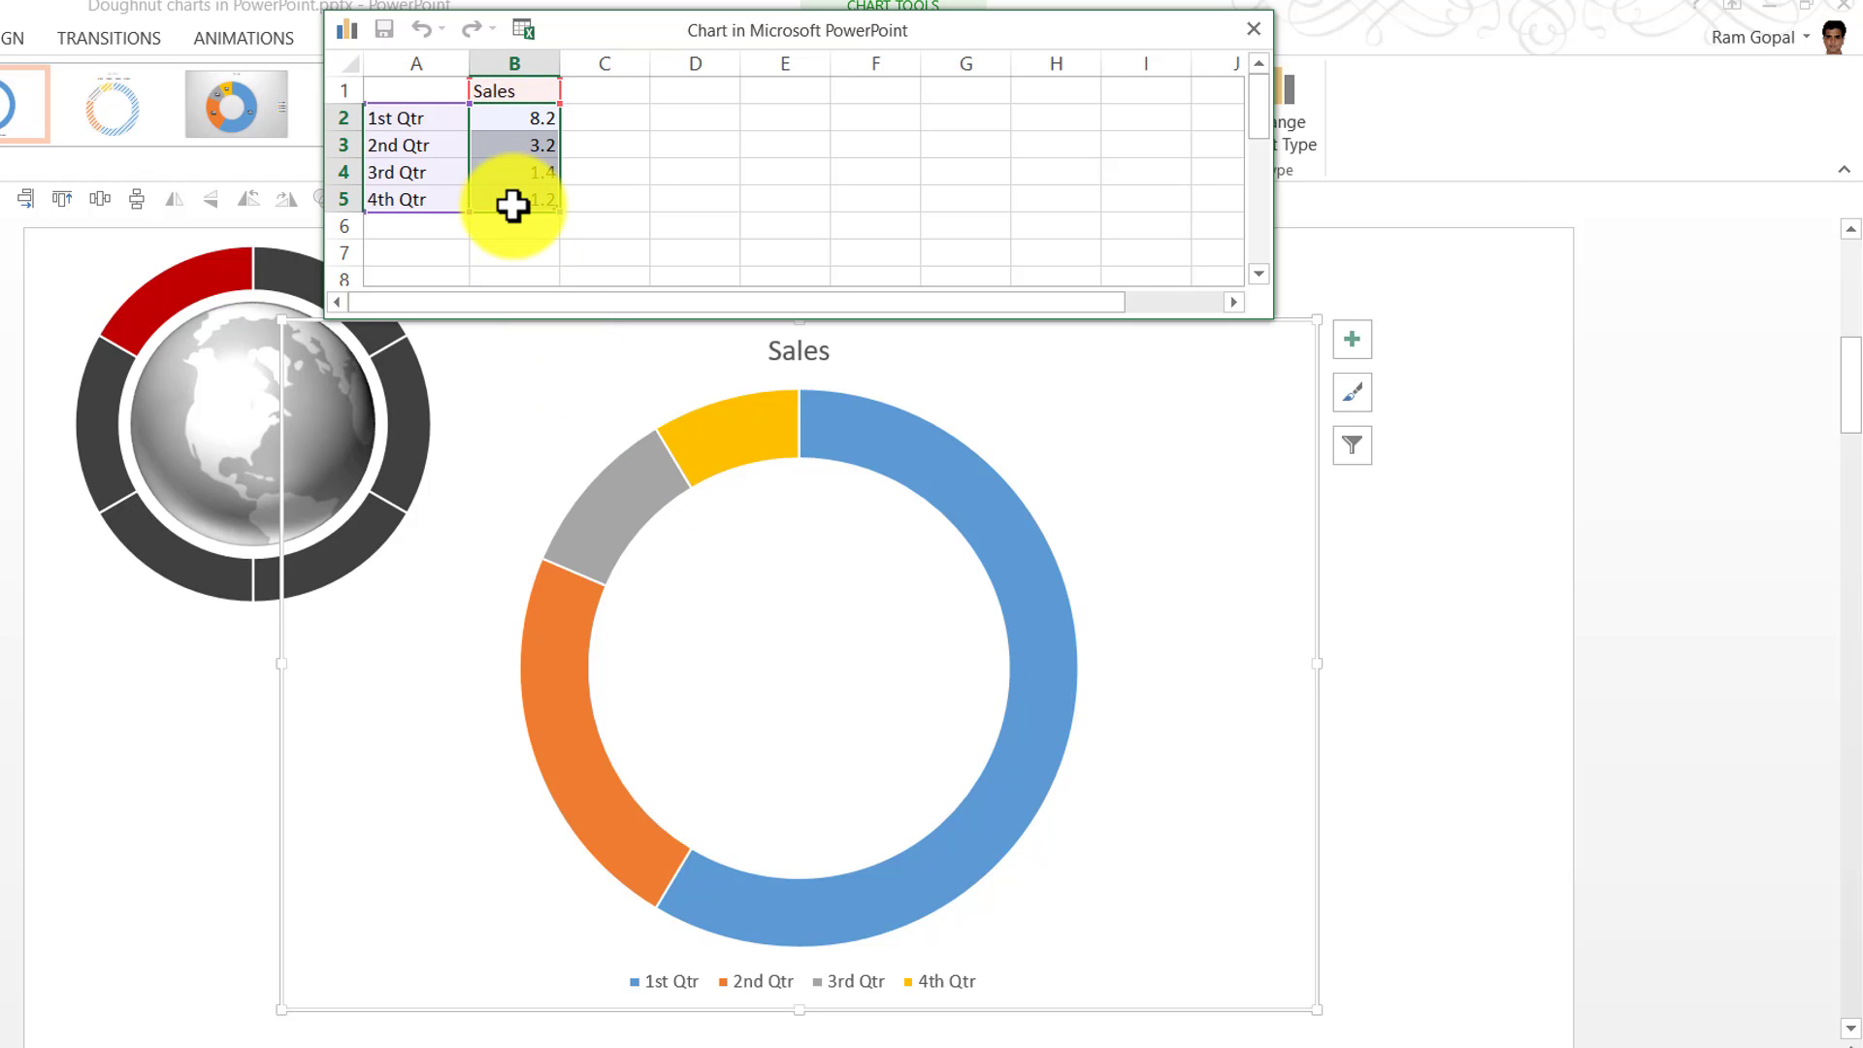
{"action": "key", "text": "Delete"}
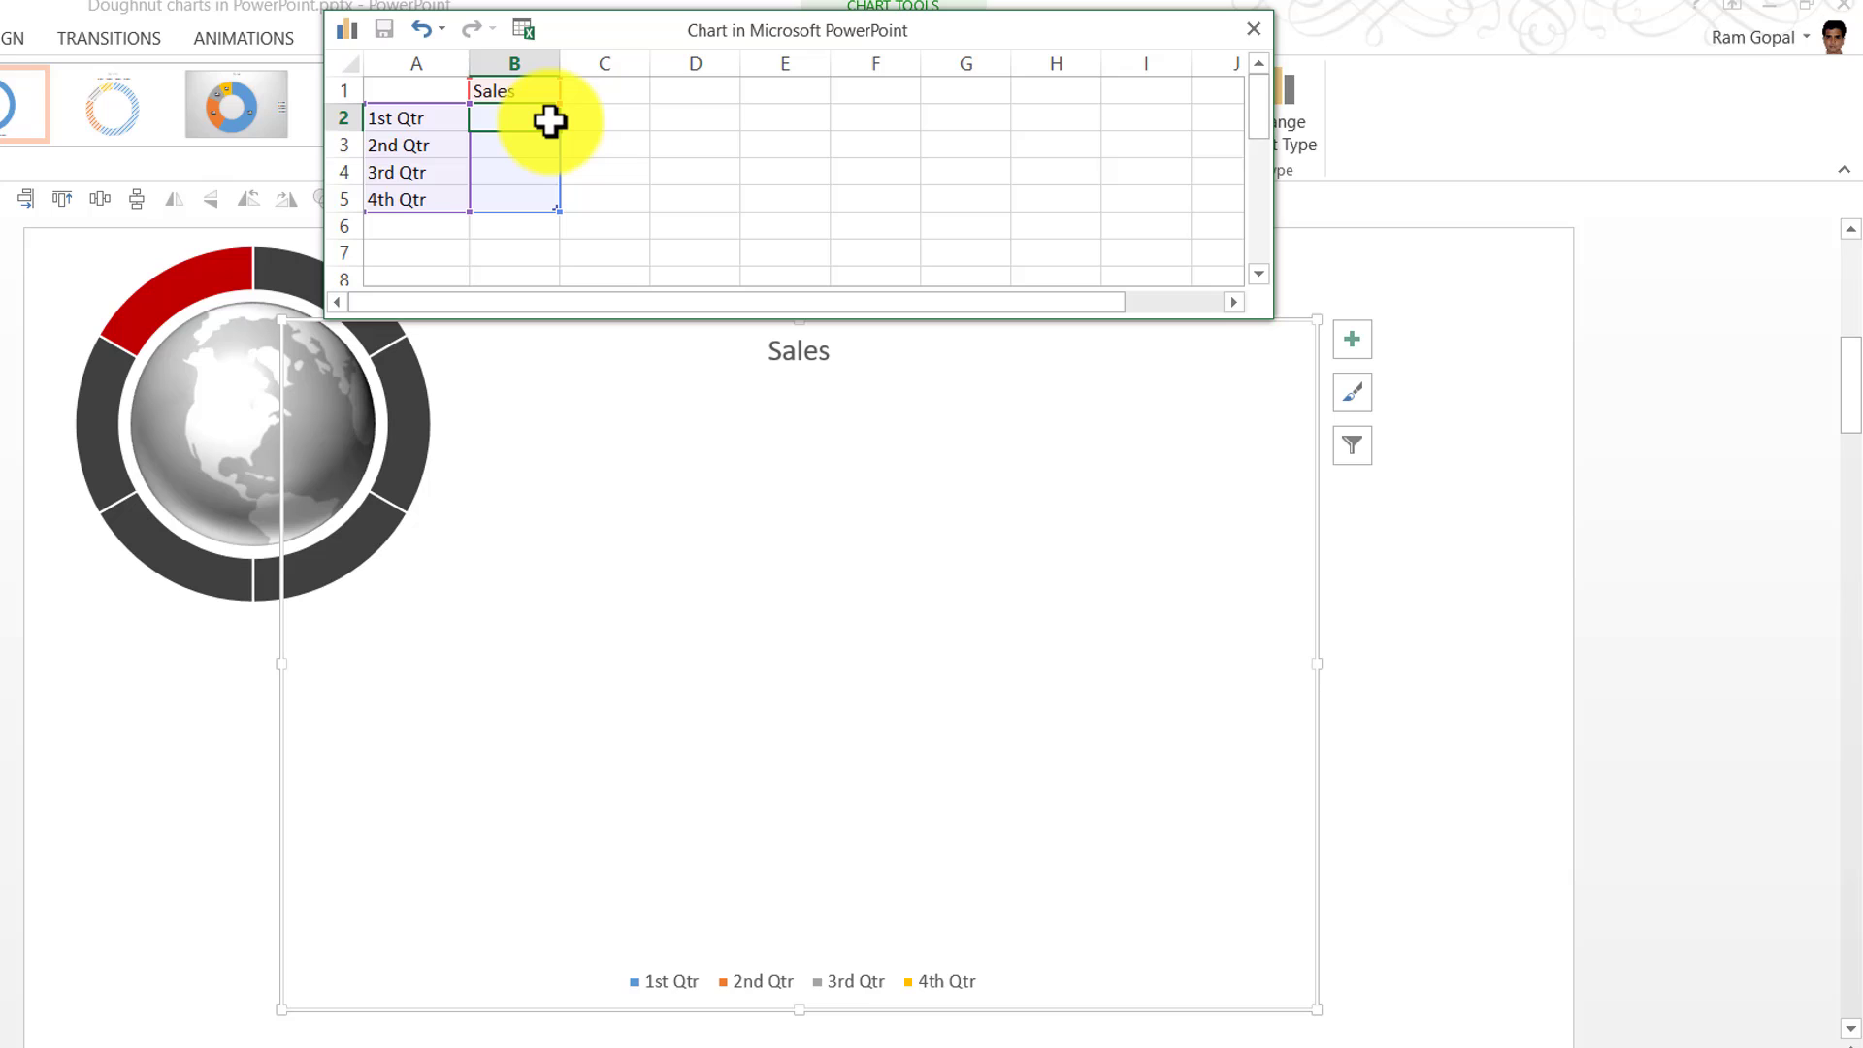
{"action": "type", "text": "1"}
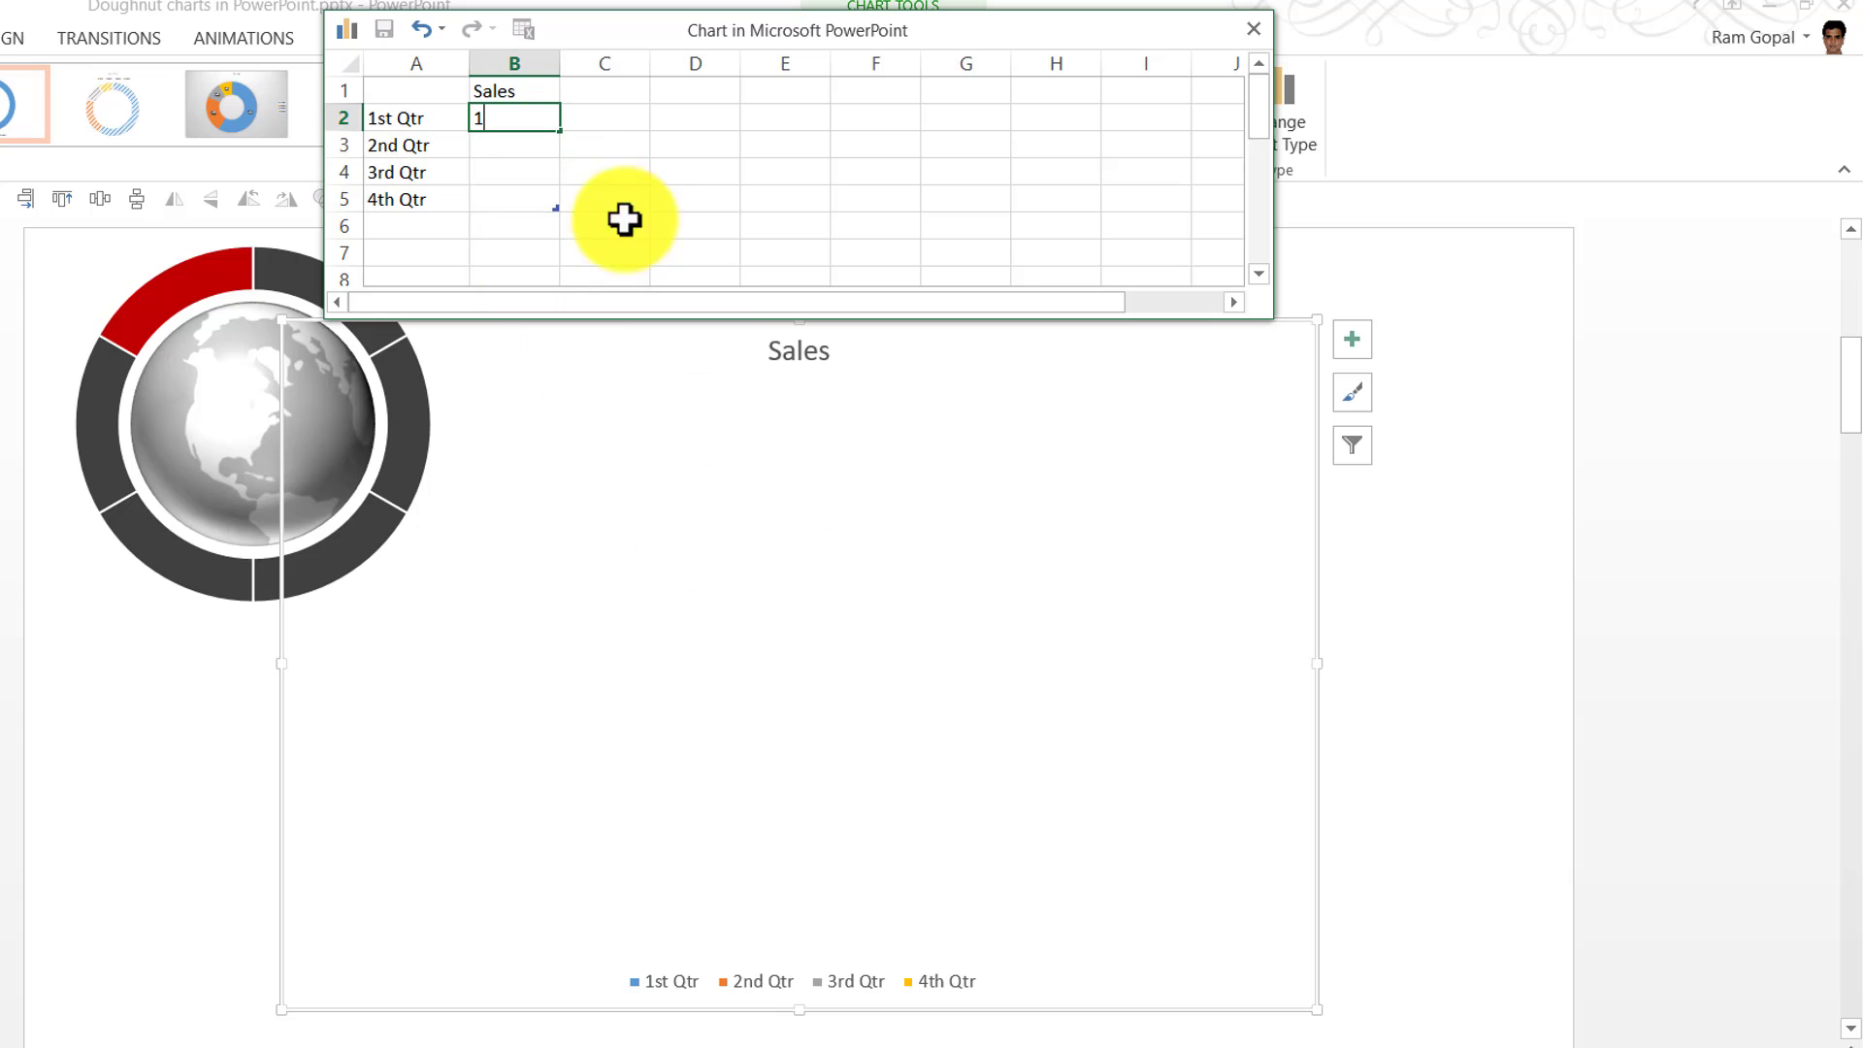
{"action": "key", "text": "ctrl+Return"}
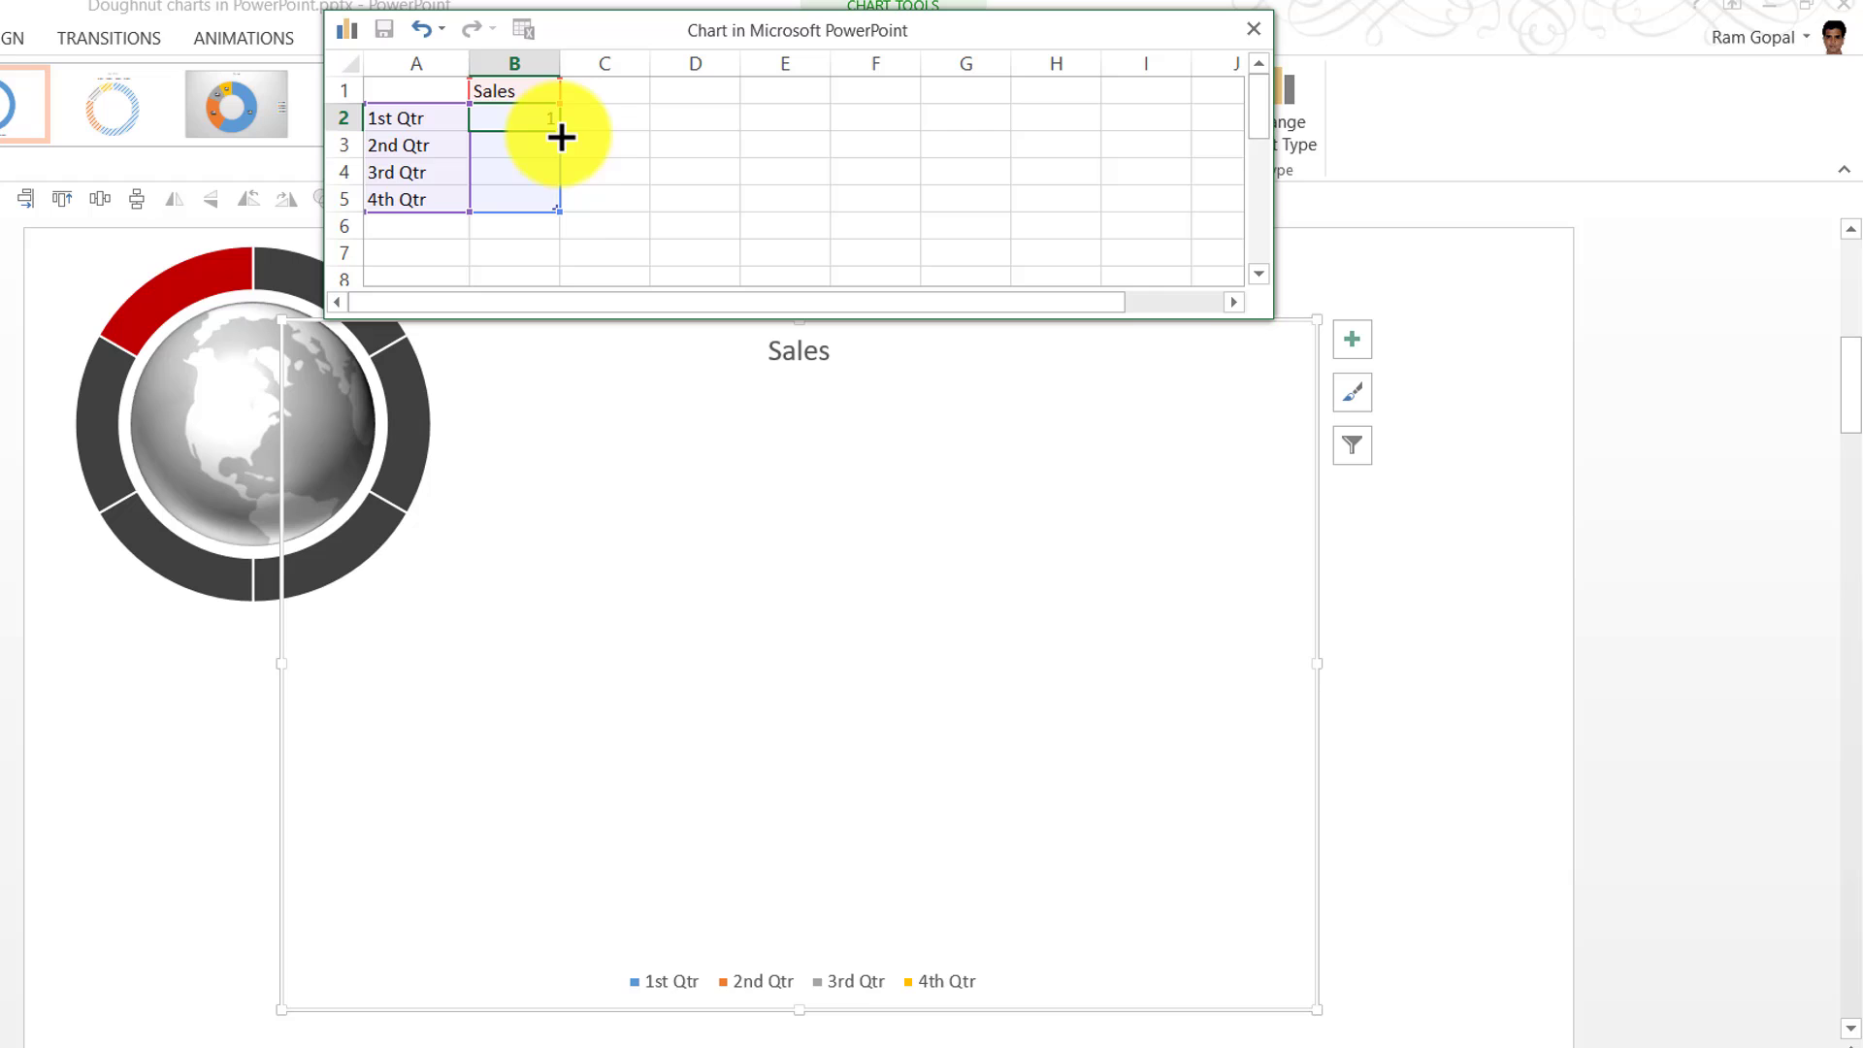
{"action": "left_click_drag", "start_coordinate": [561, 137], "coordinate": [555, 213]}
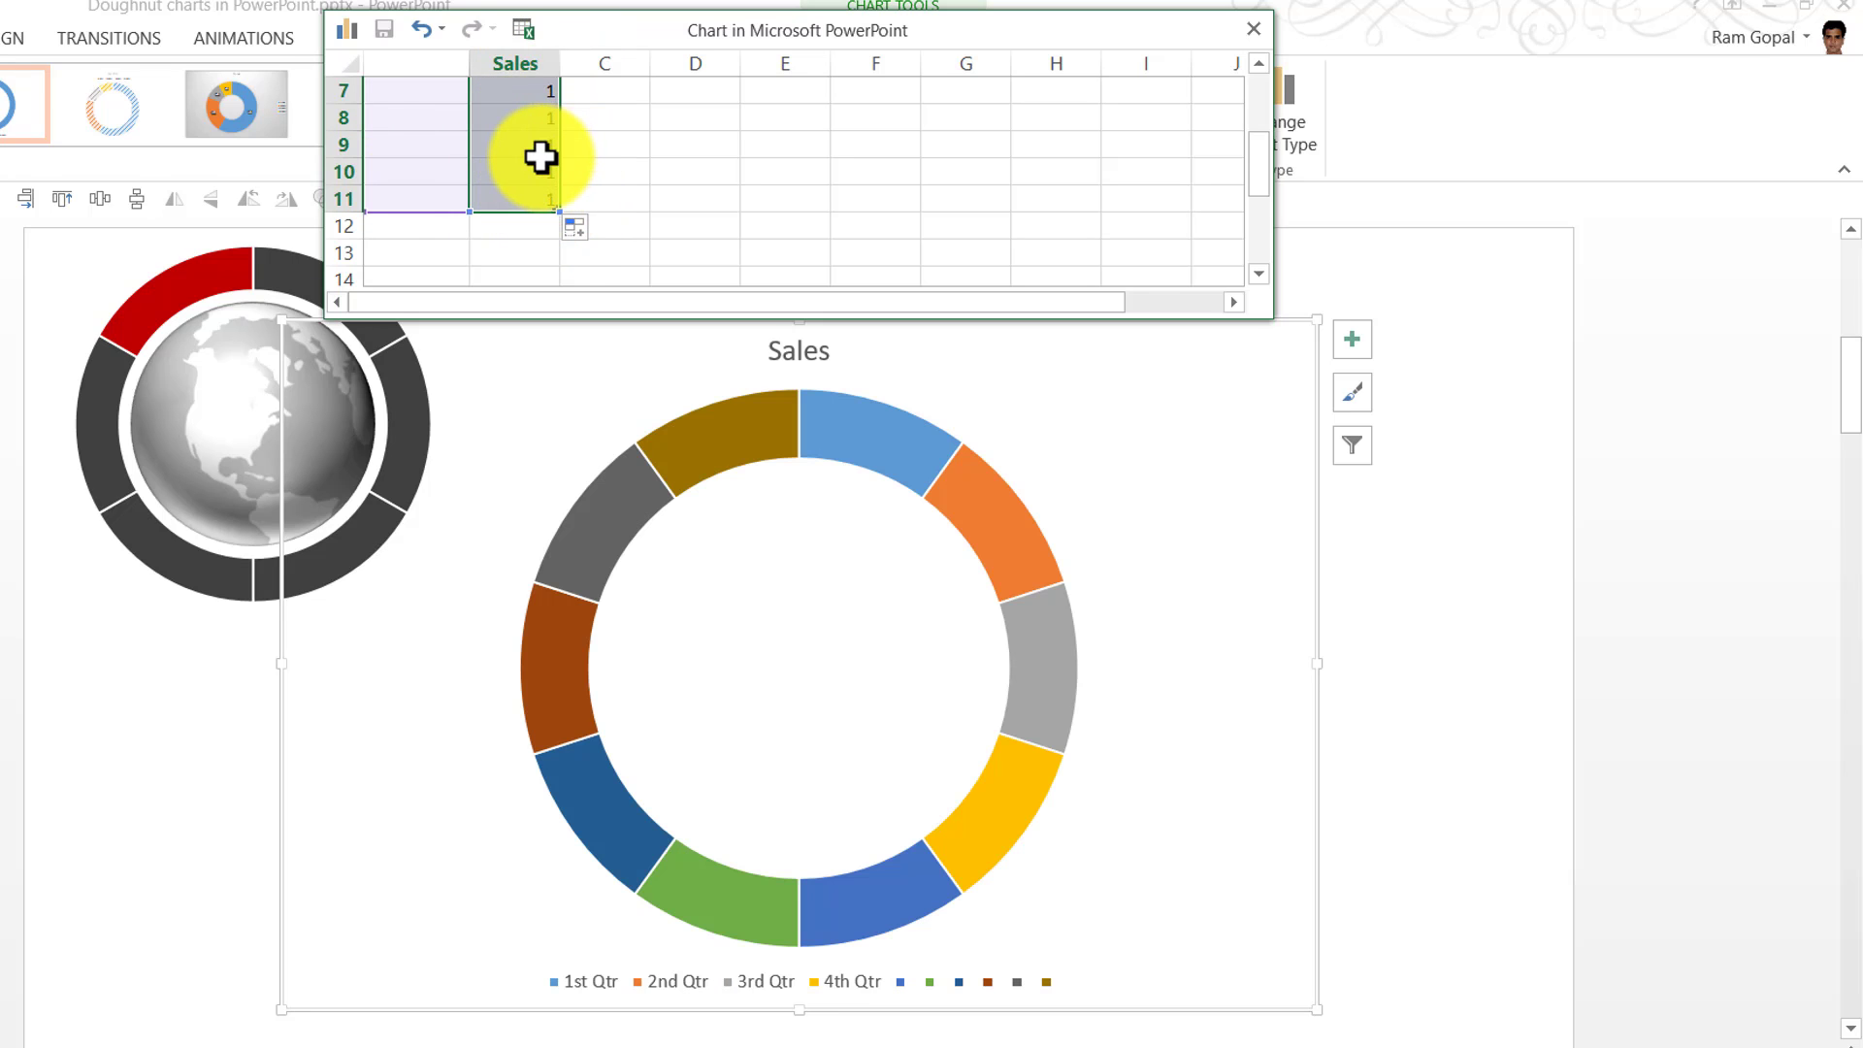
Select the header cells A1:B1 and the ten values in B2:B11.
{"action": "scroll", "coordinate": [540, 157], "scroll_direction": "up", "scroll_amount": 2}
{"action": "left_click", "coordinate": [495, 85]}
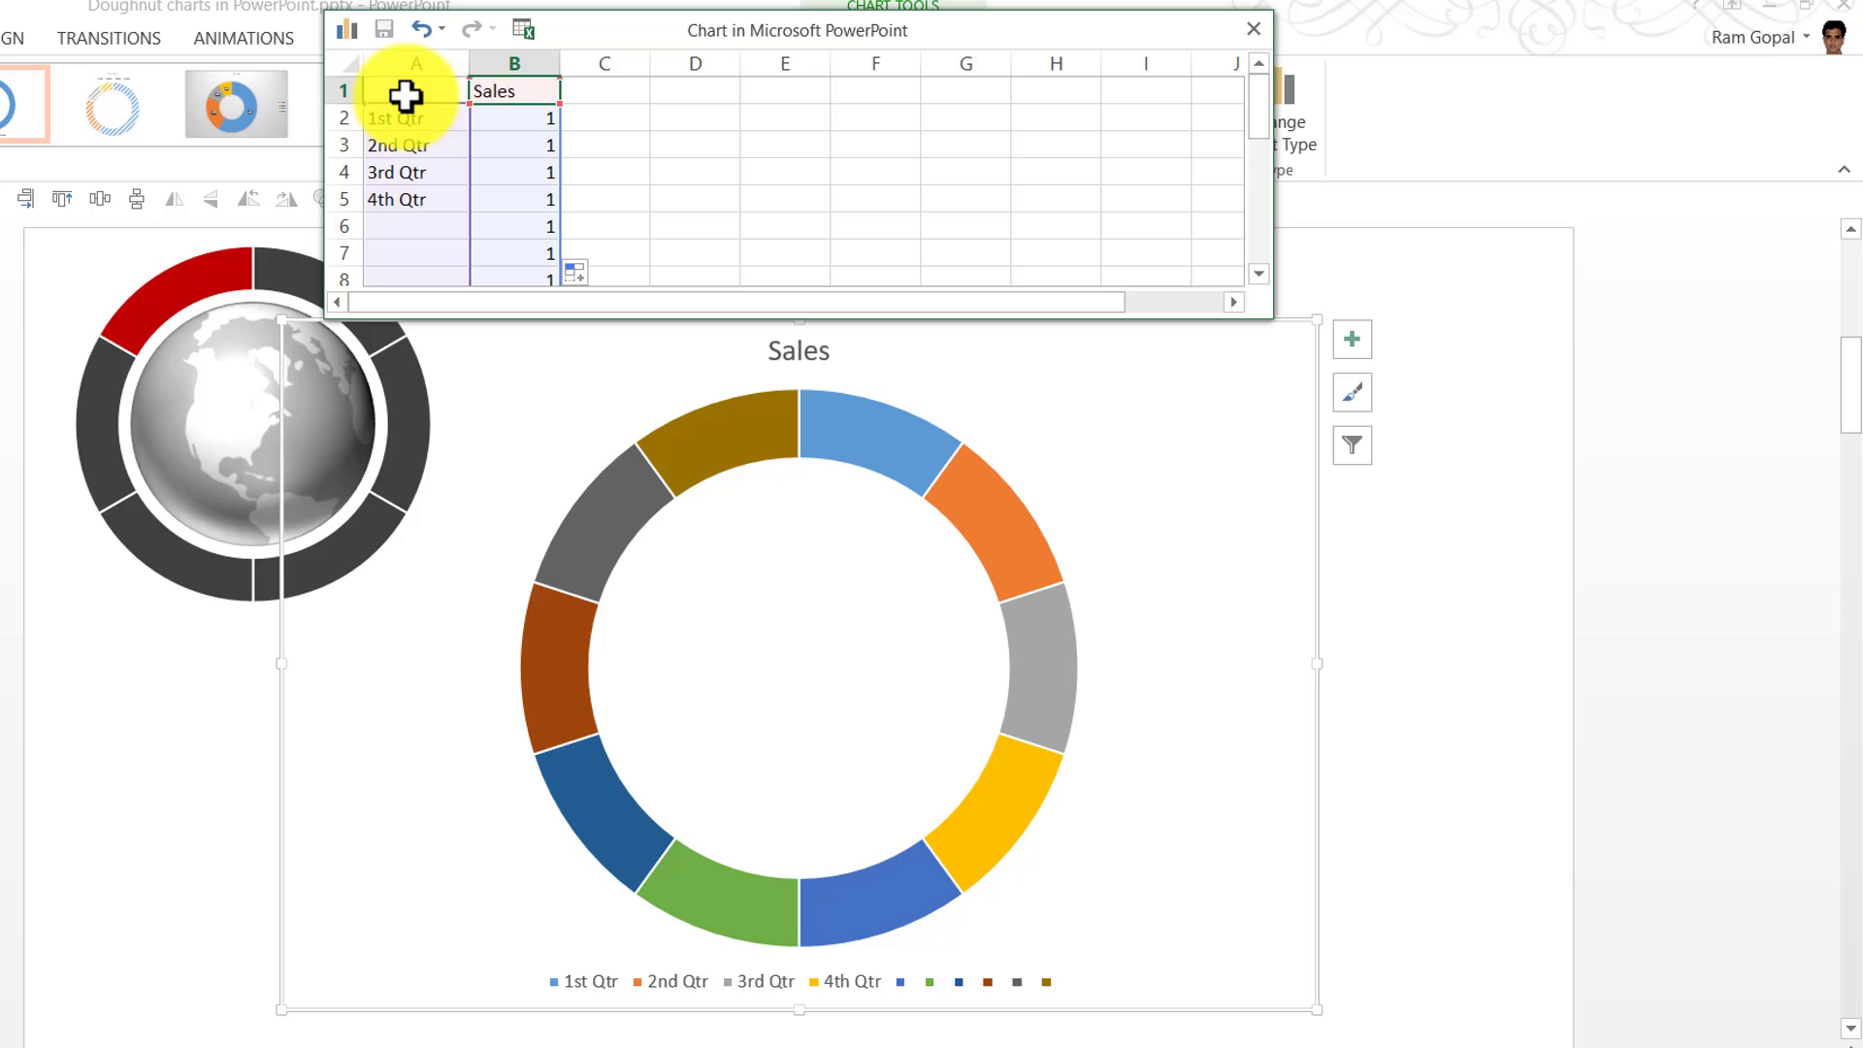
{"action": "left_click_drag", "start_coordinate": [405, 95], "coordinate": [524, 92]}
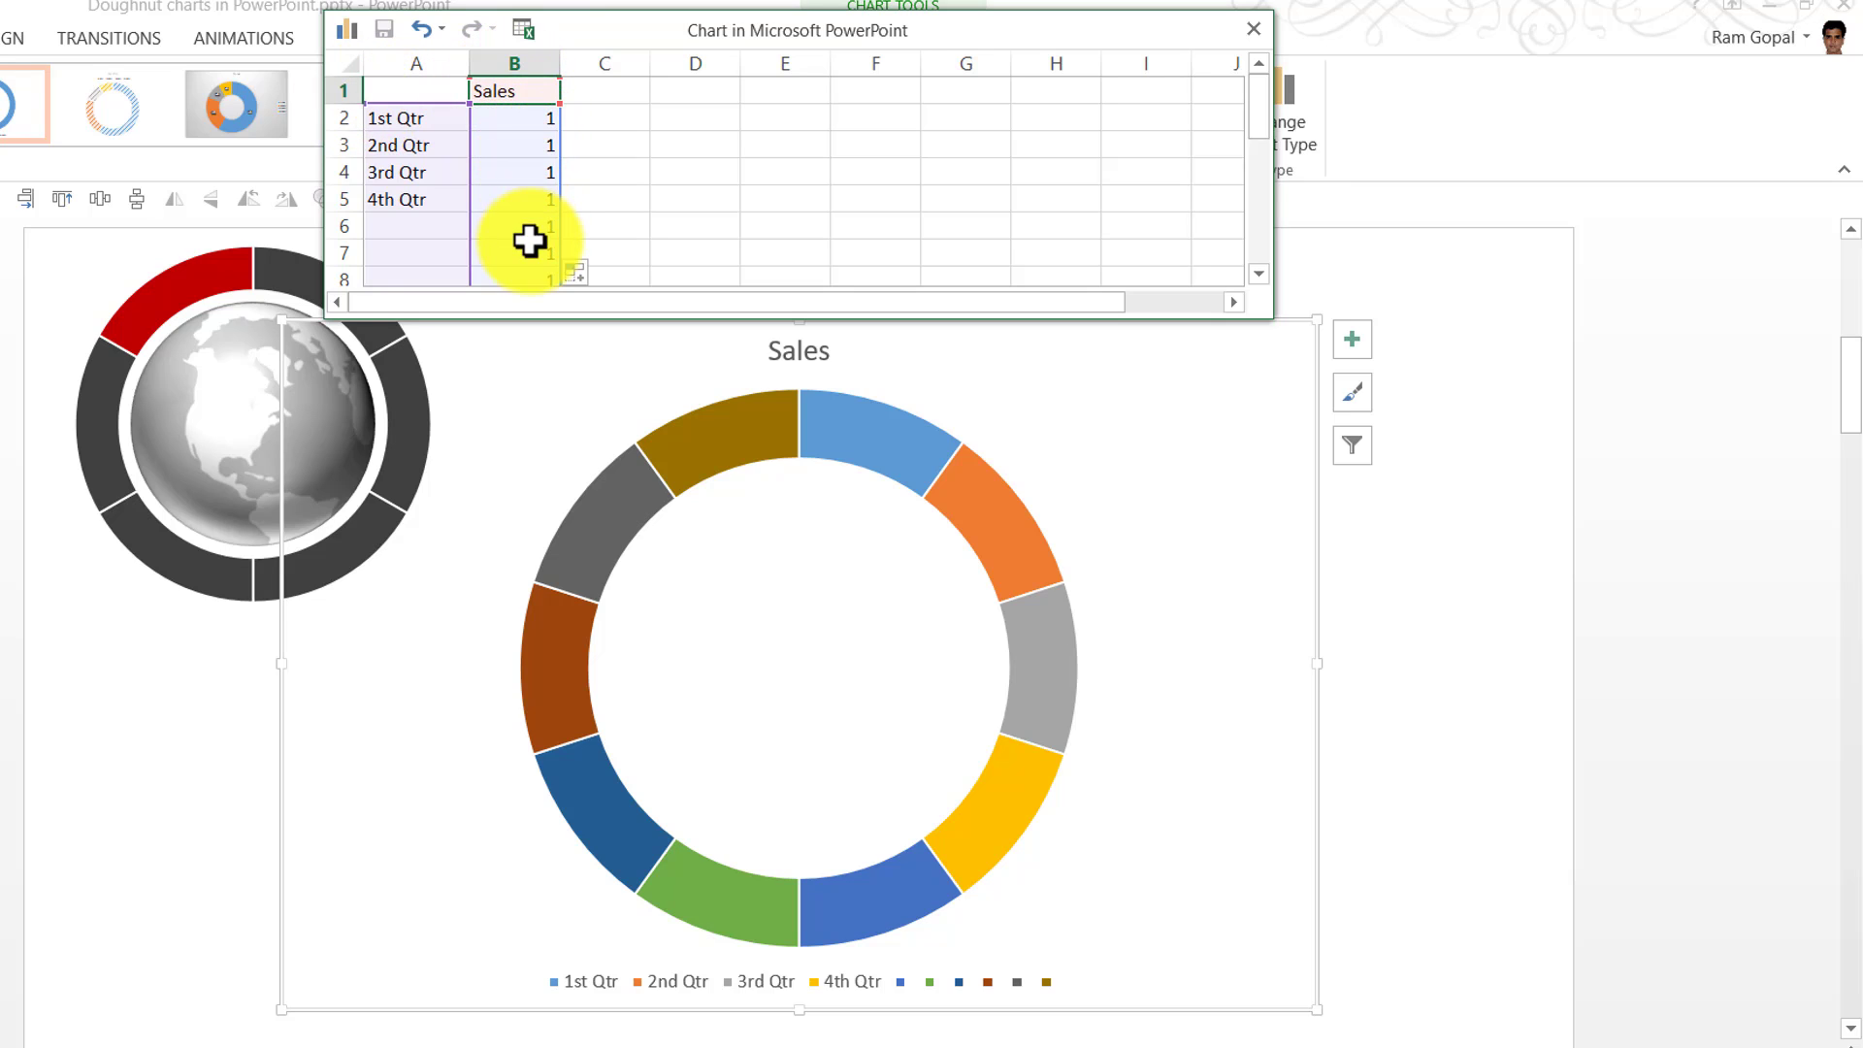
{"action": "left_click_drag", "start_coordinate": [509, 115], "coordinate": [470, 203]}
{"action": "scroll", "coordinate": [550, 196], "scroll_direction": "up", "scroll_amount": 2}
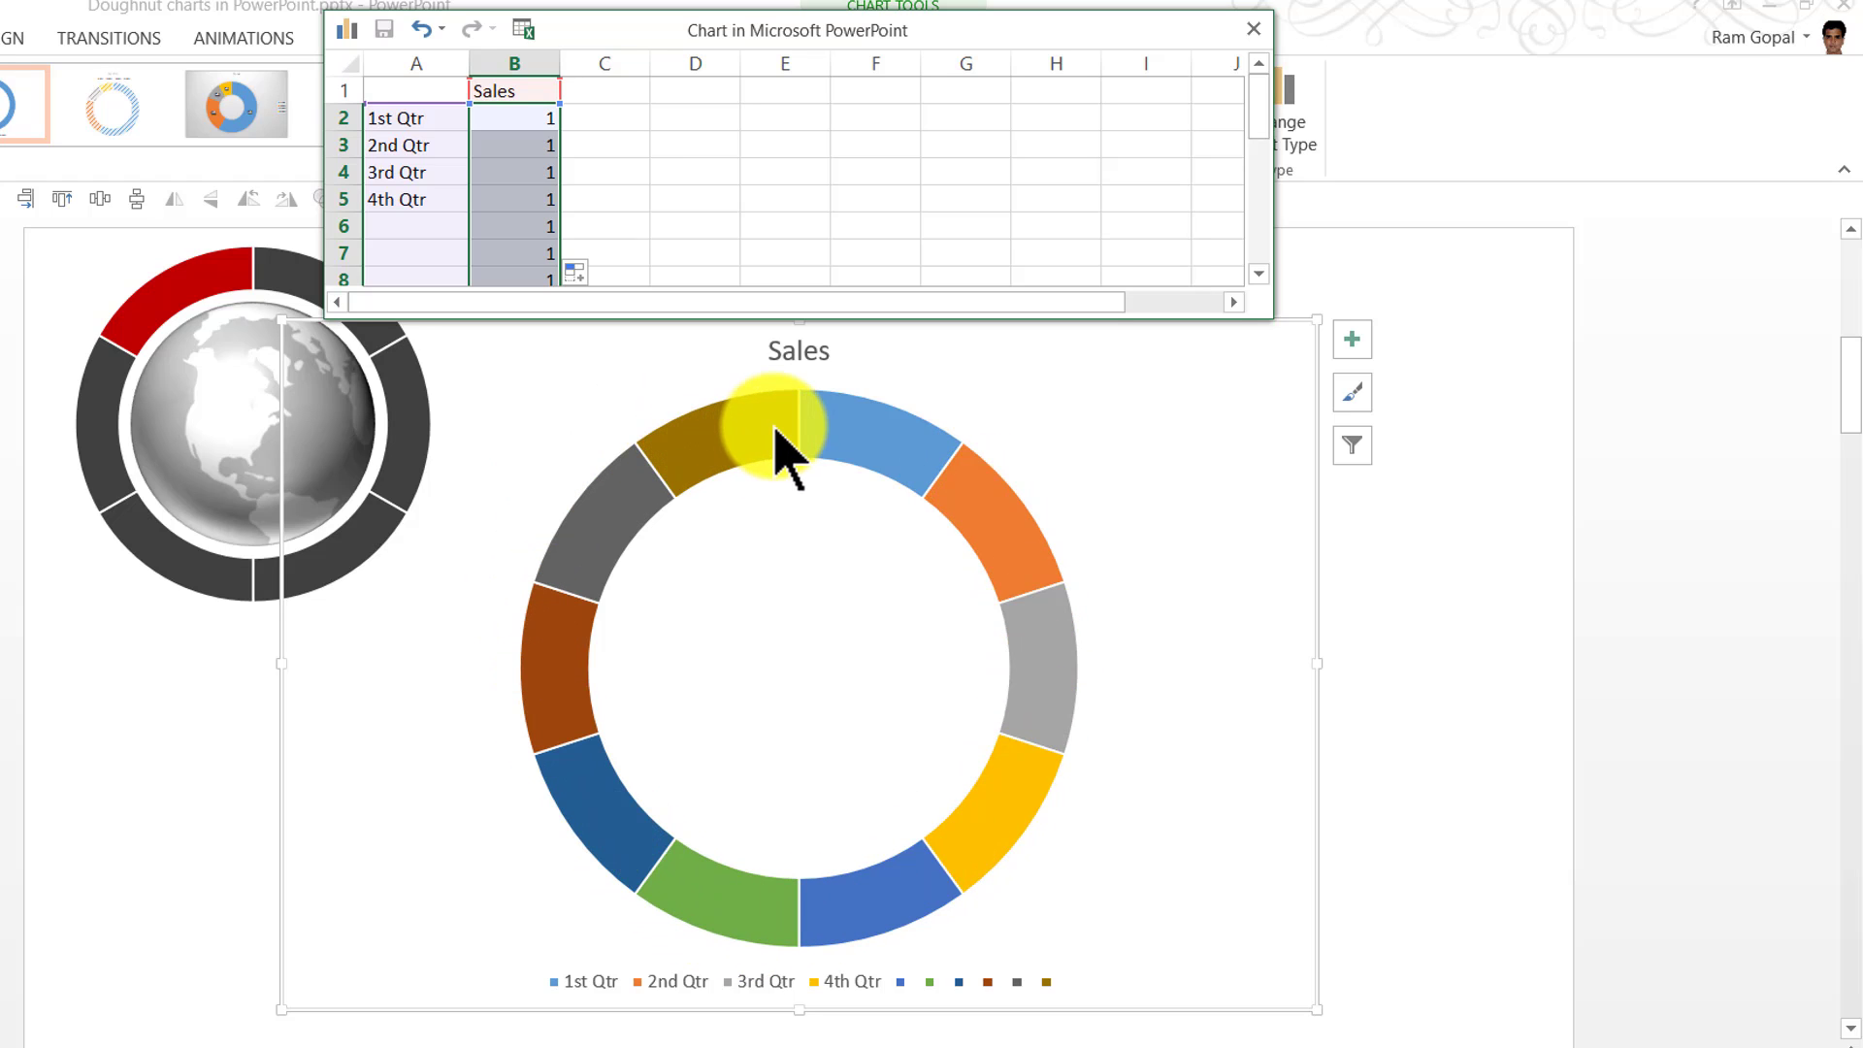
Close the data sheet, delete the Sales title and legend, and select the ring.
{"action": "left_click", "coordinate": [1256, 27]}
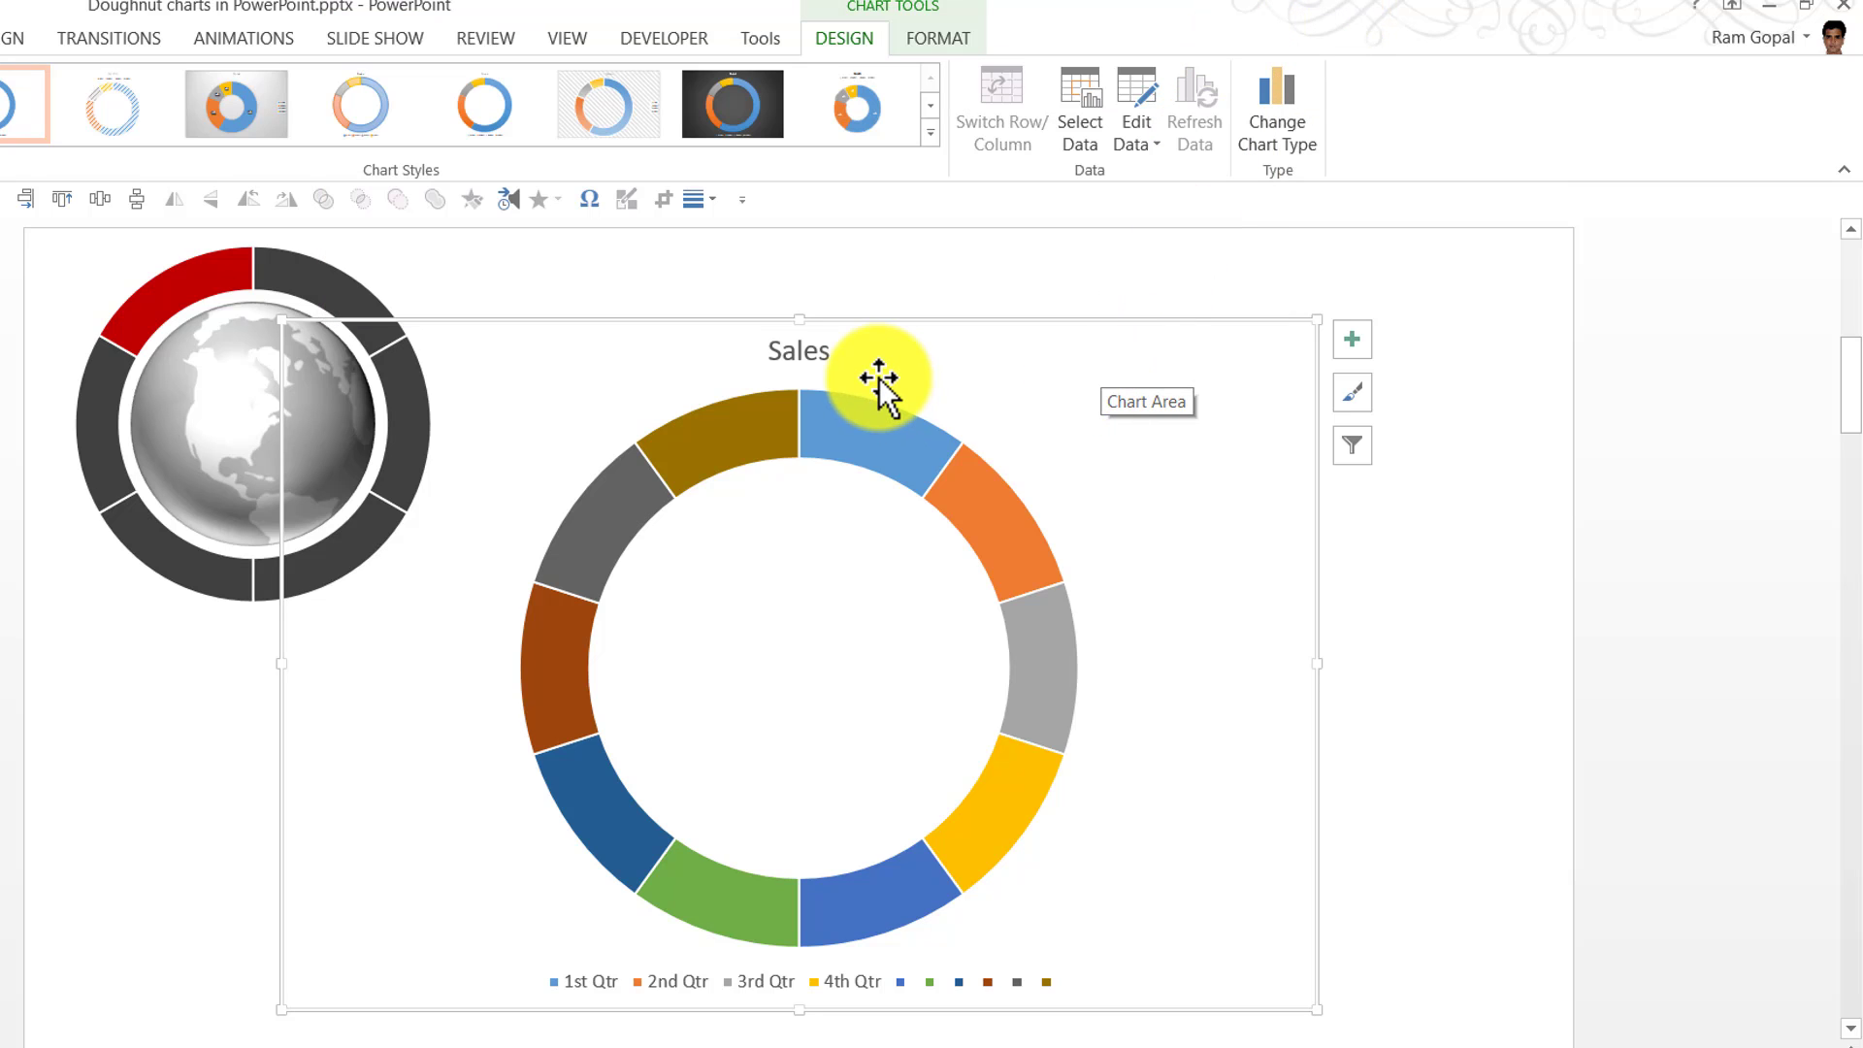
{"action": "left_click", "coordinate": [825, 358]}
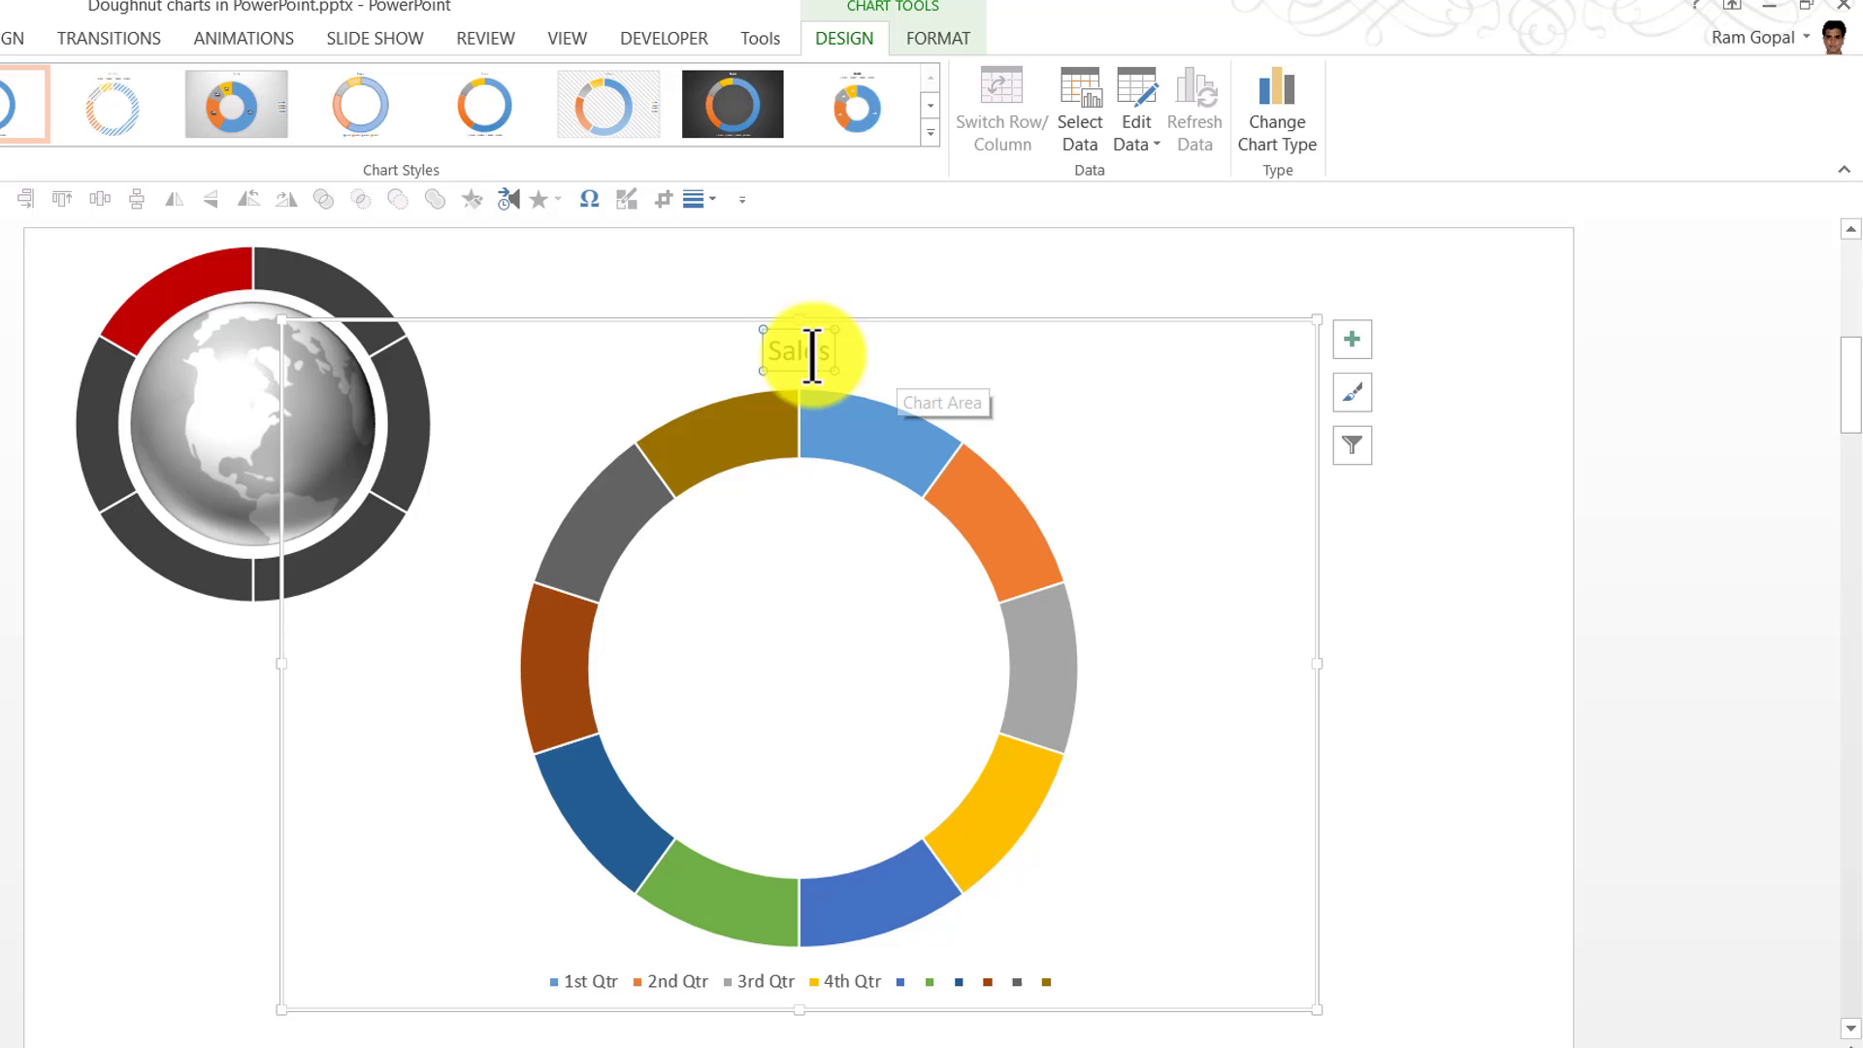
{"action": "key", "text": "Delete"}
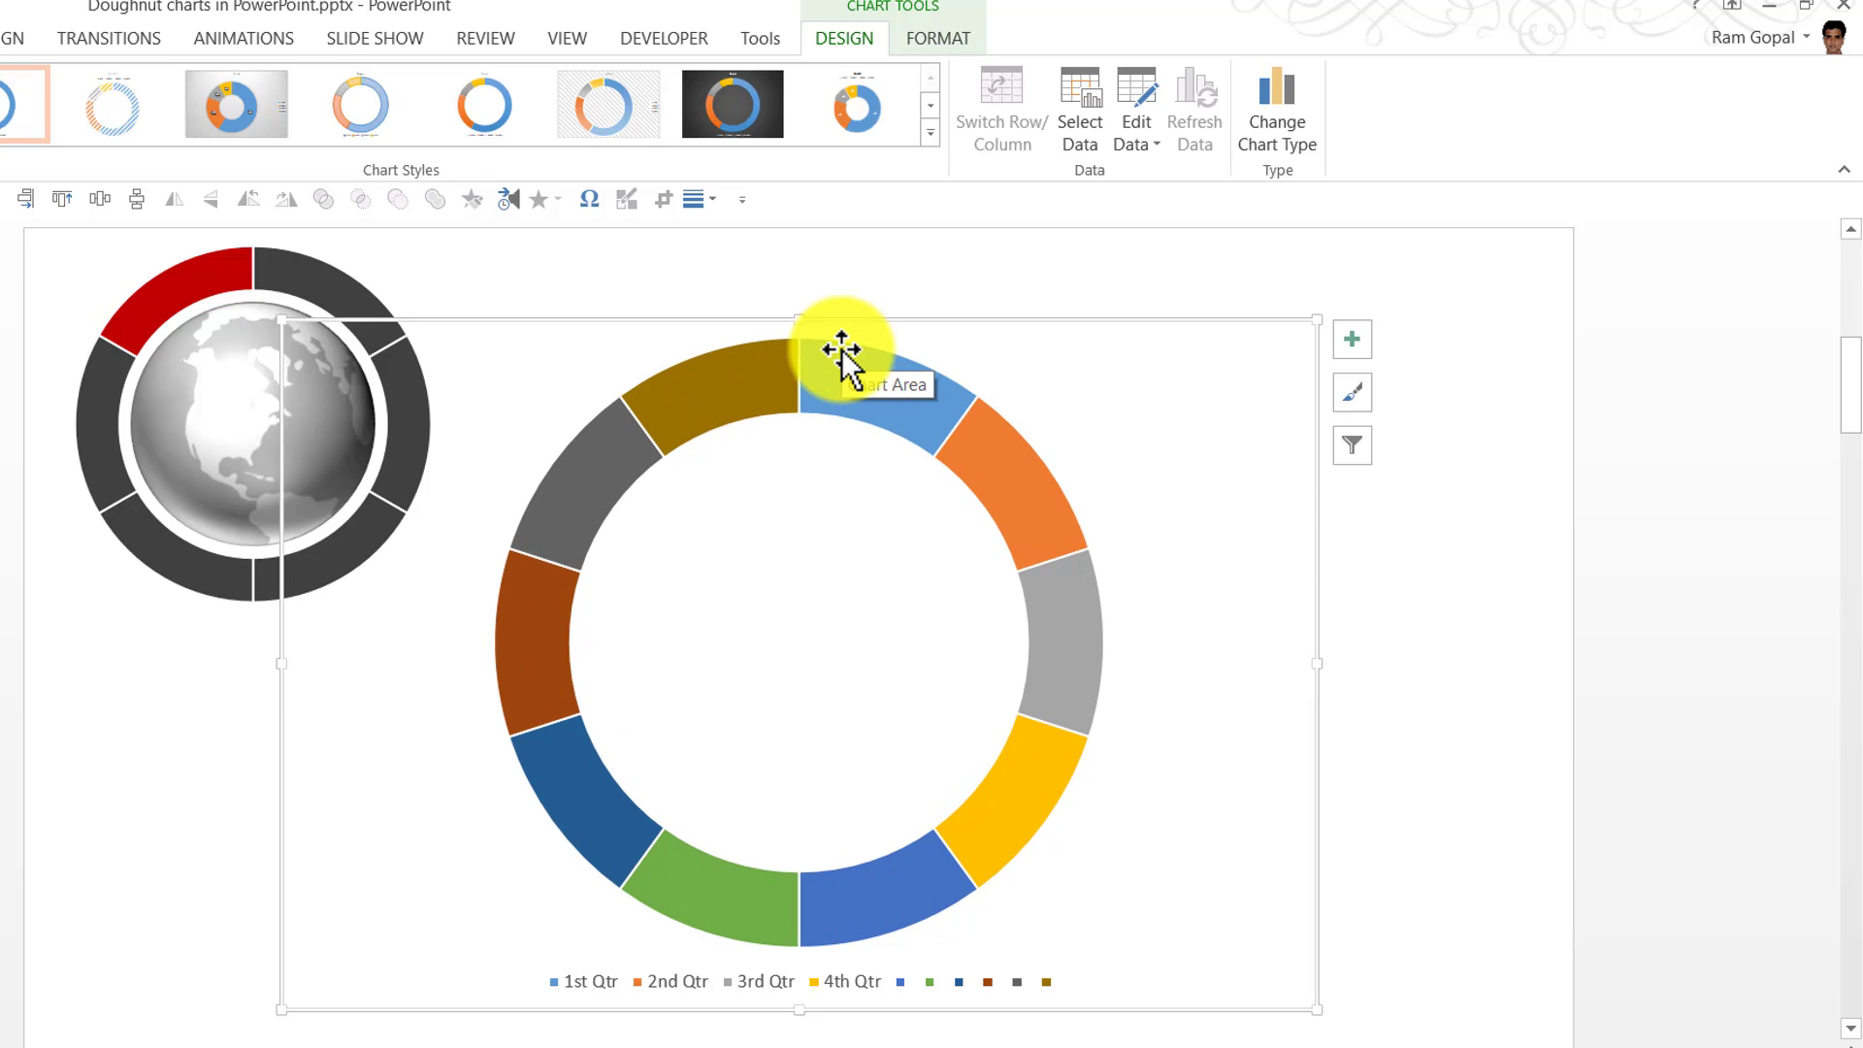
{"action": "left_click", "coordinate": [858, 999]}
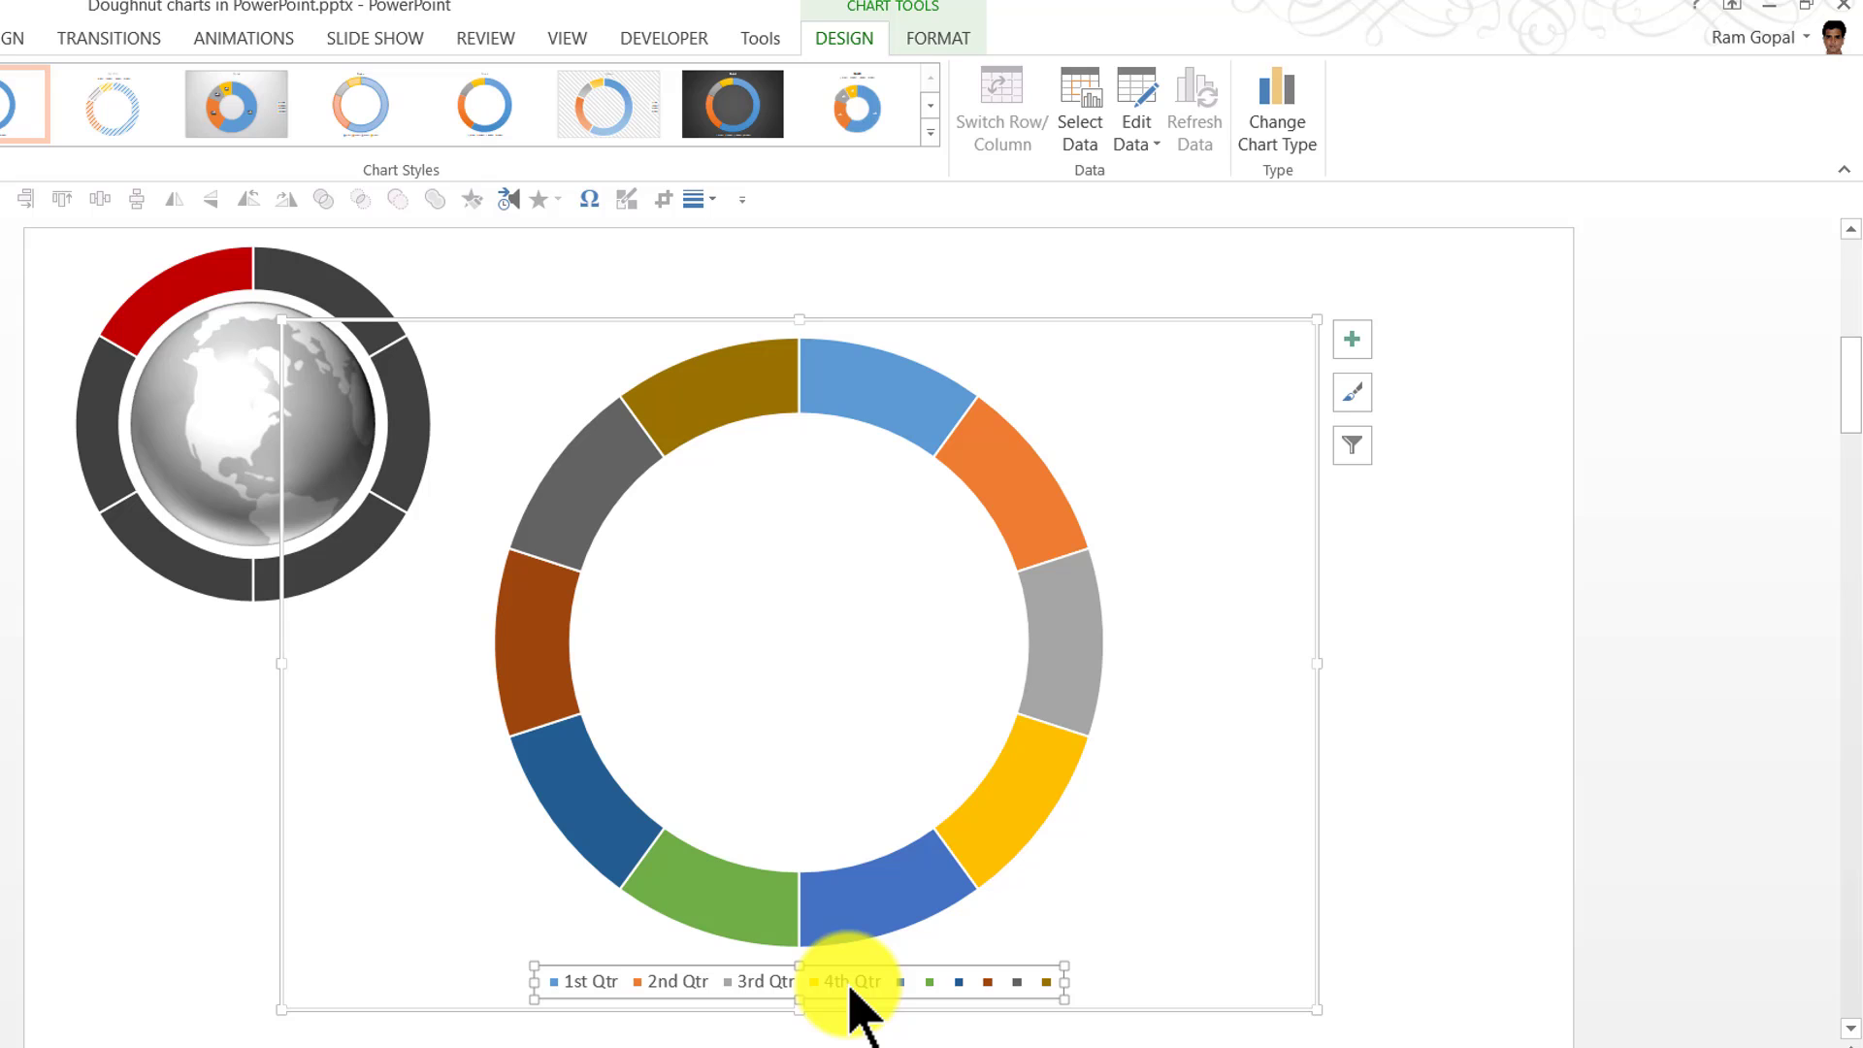
{"action": "key", "text": "Delete"}
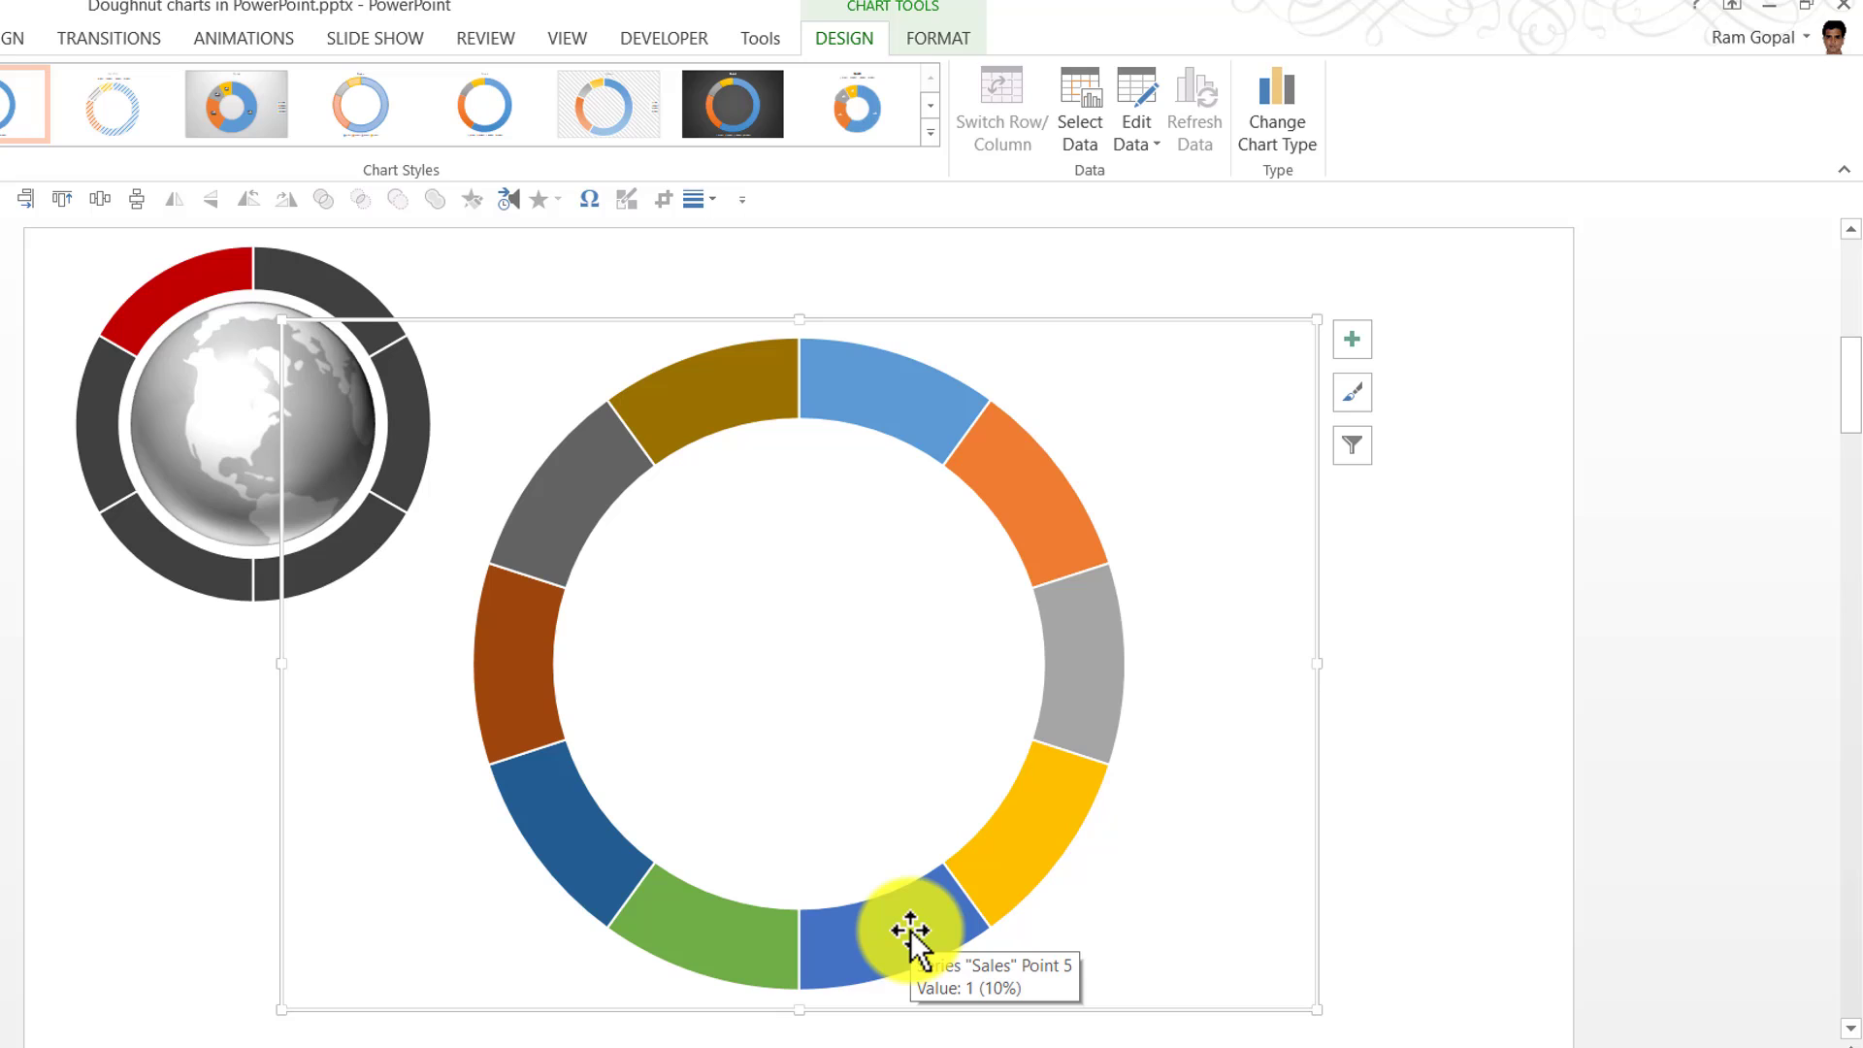
{"action": "left_click", "coordinate": [877, 409]}
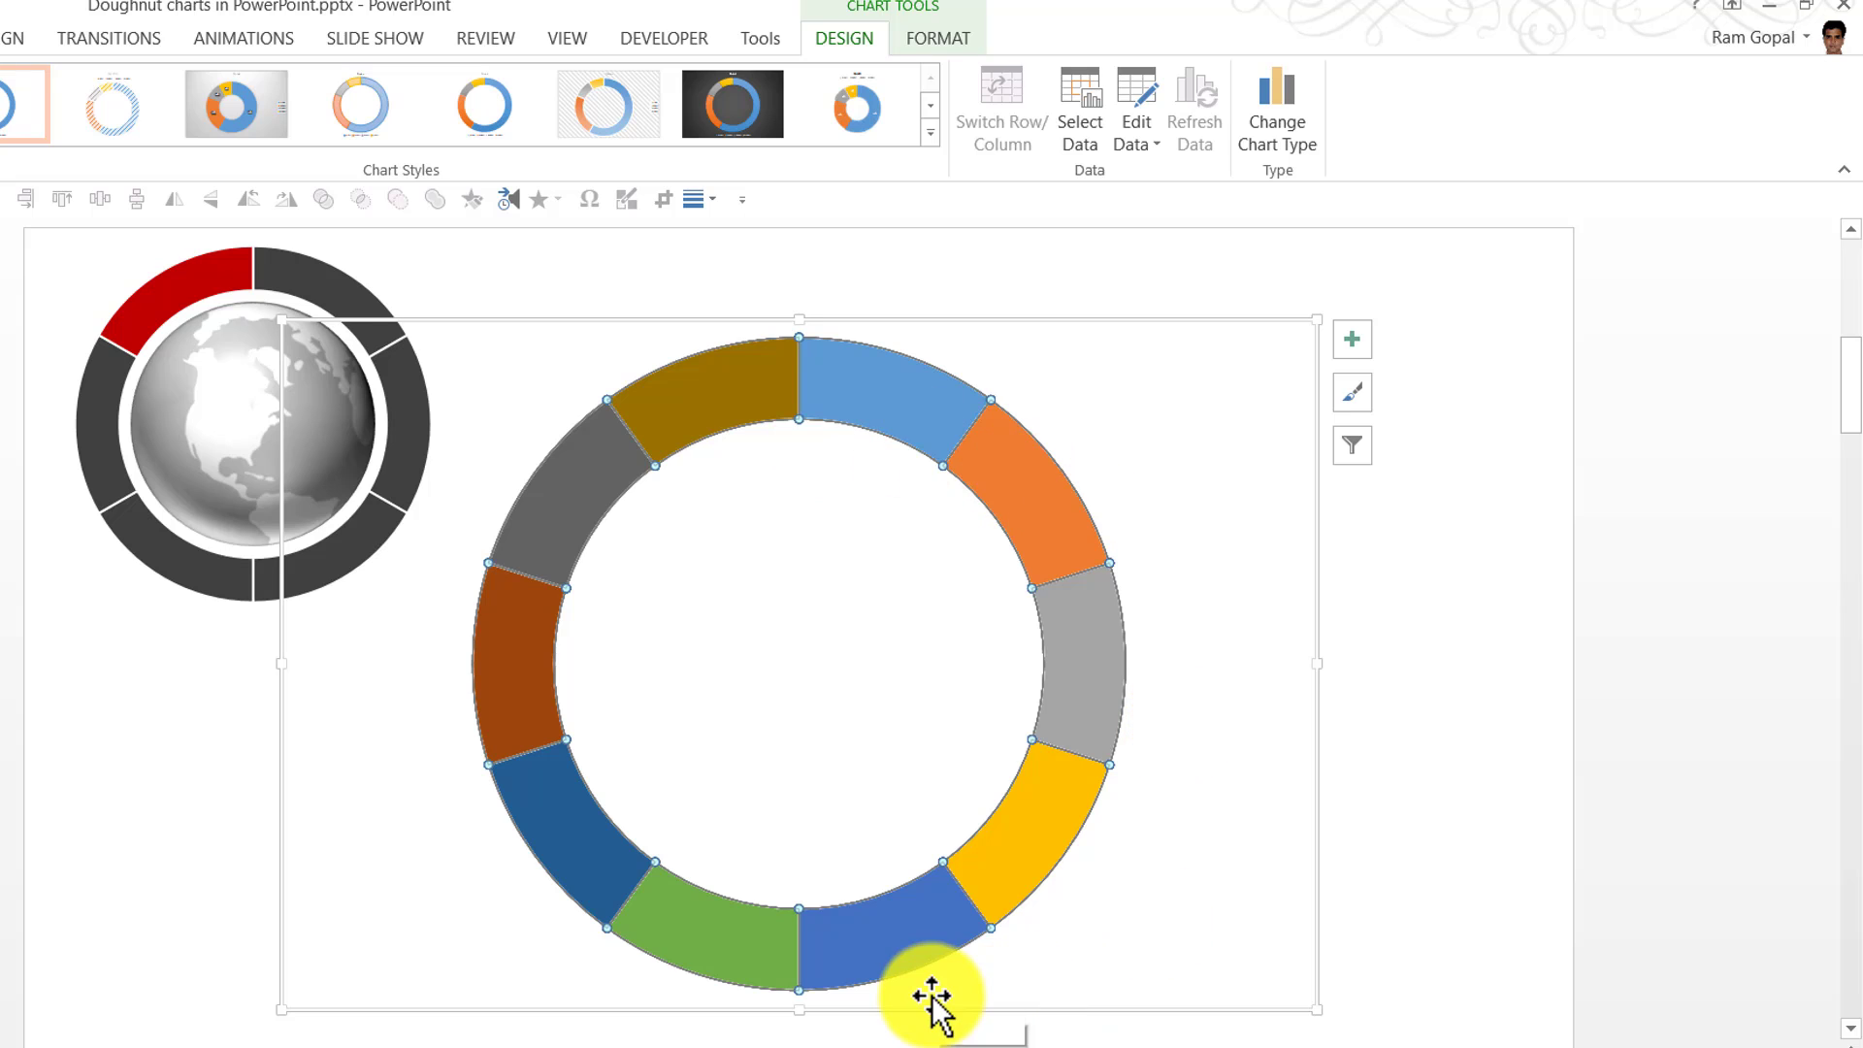
Fill all ten doughnut segments dark gray and shrink the chart by its corner handle.
{"action": "left_click", "coordinate": [0, 38]}
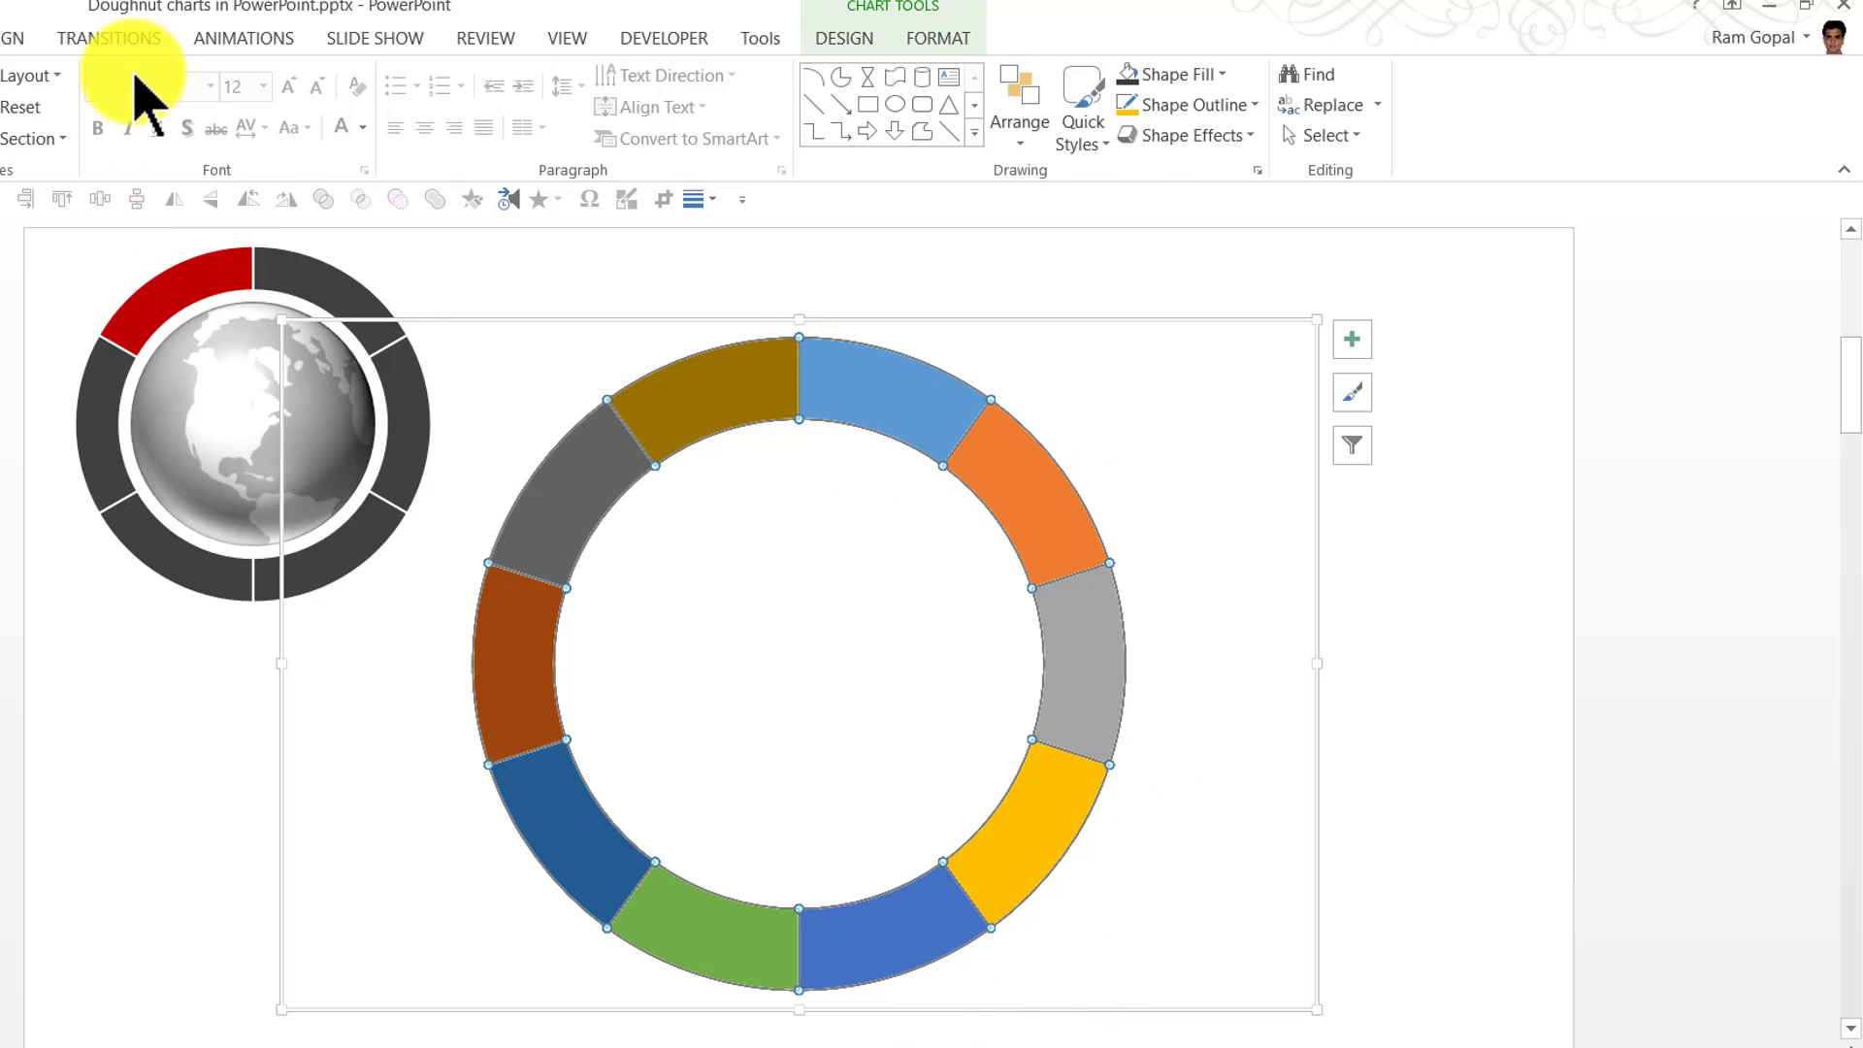
{"action": "left_click", "coordinate": [1198, 75]}
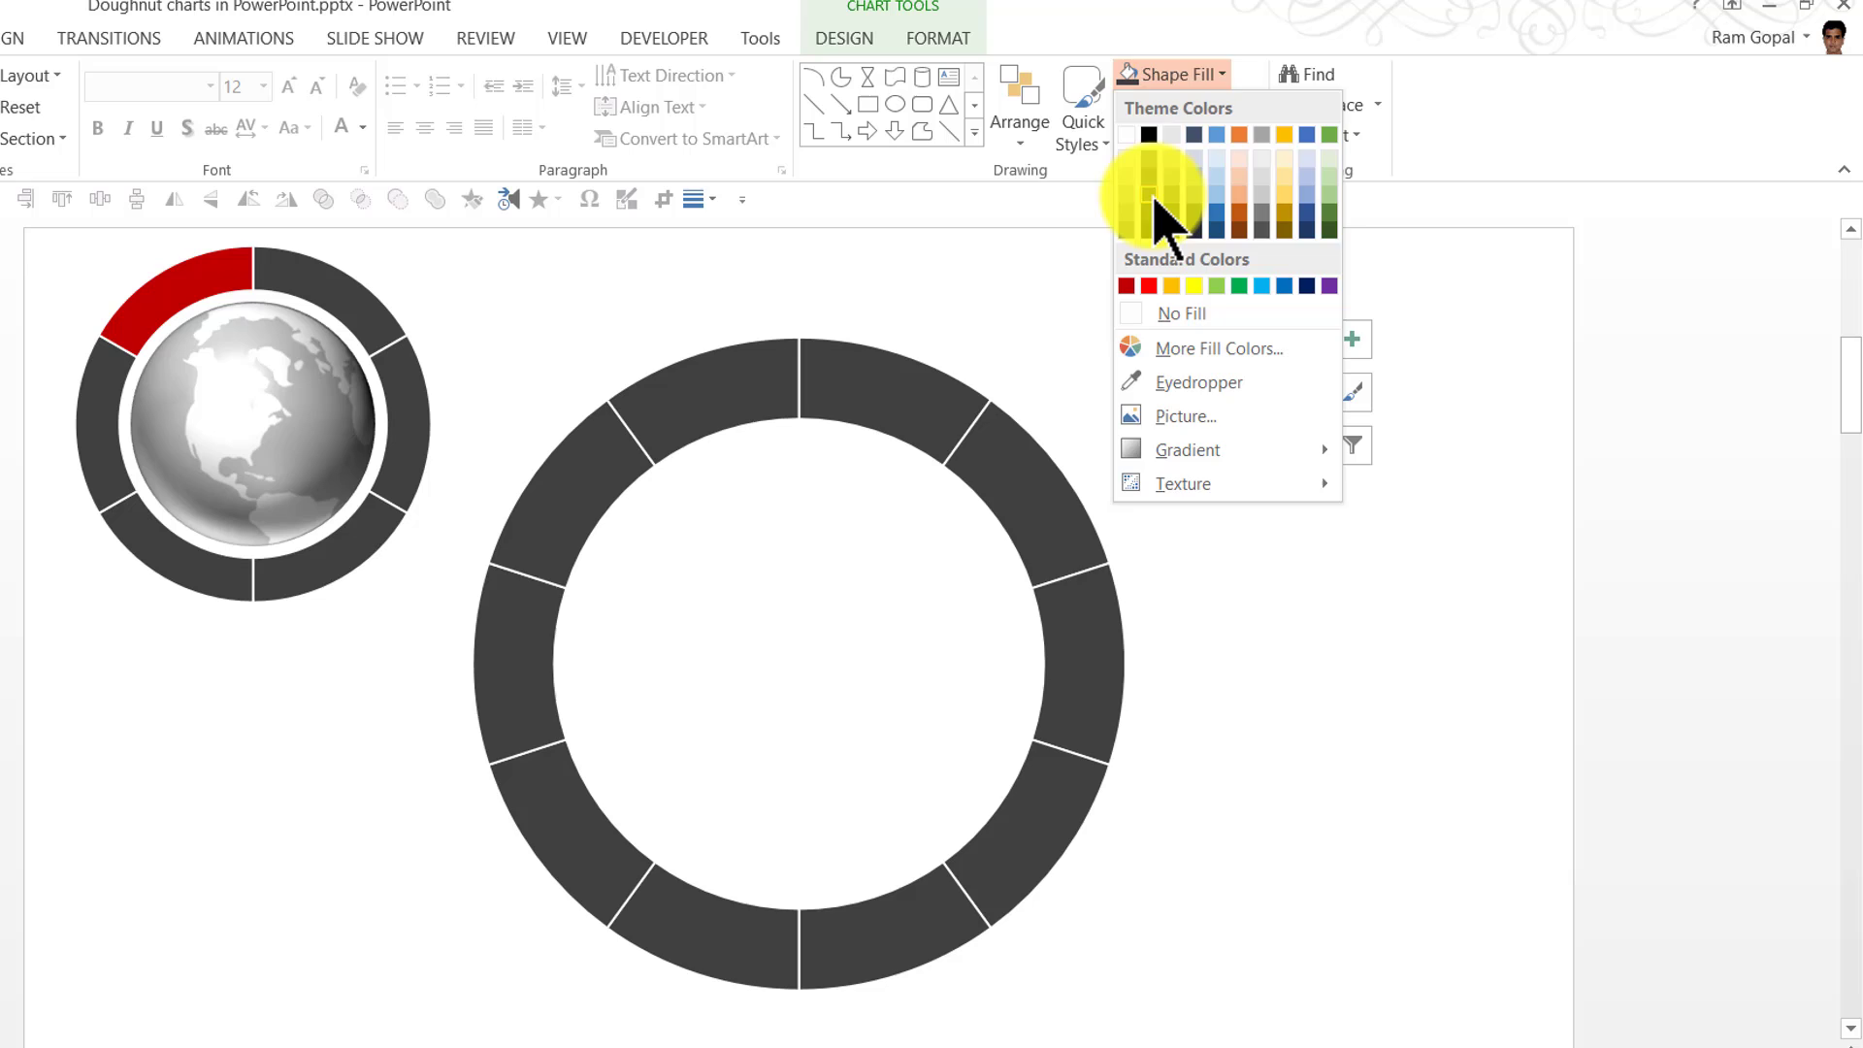
{"action": "left_click", "coordinate": [1153, 202]}
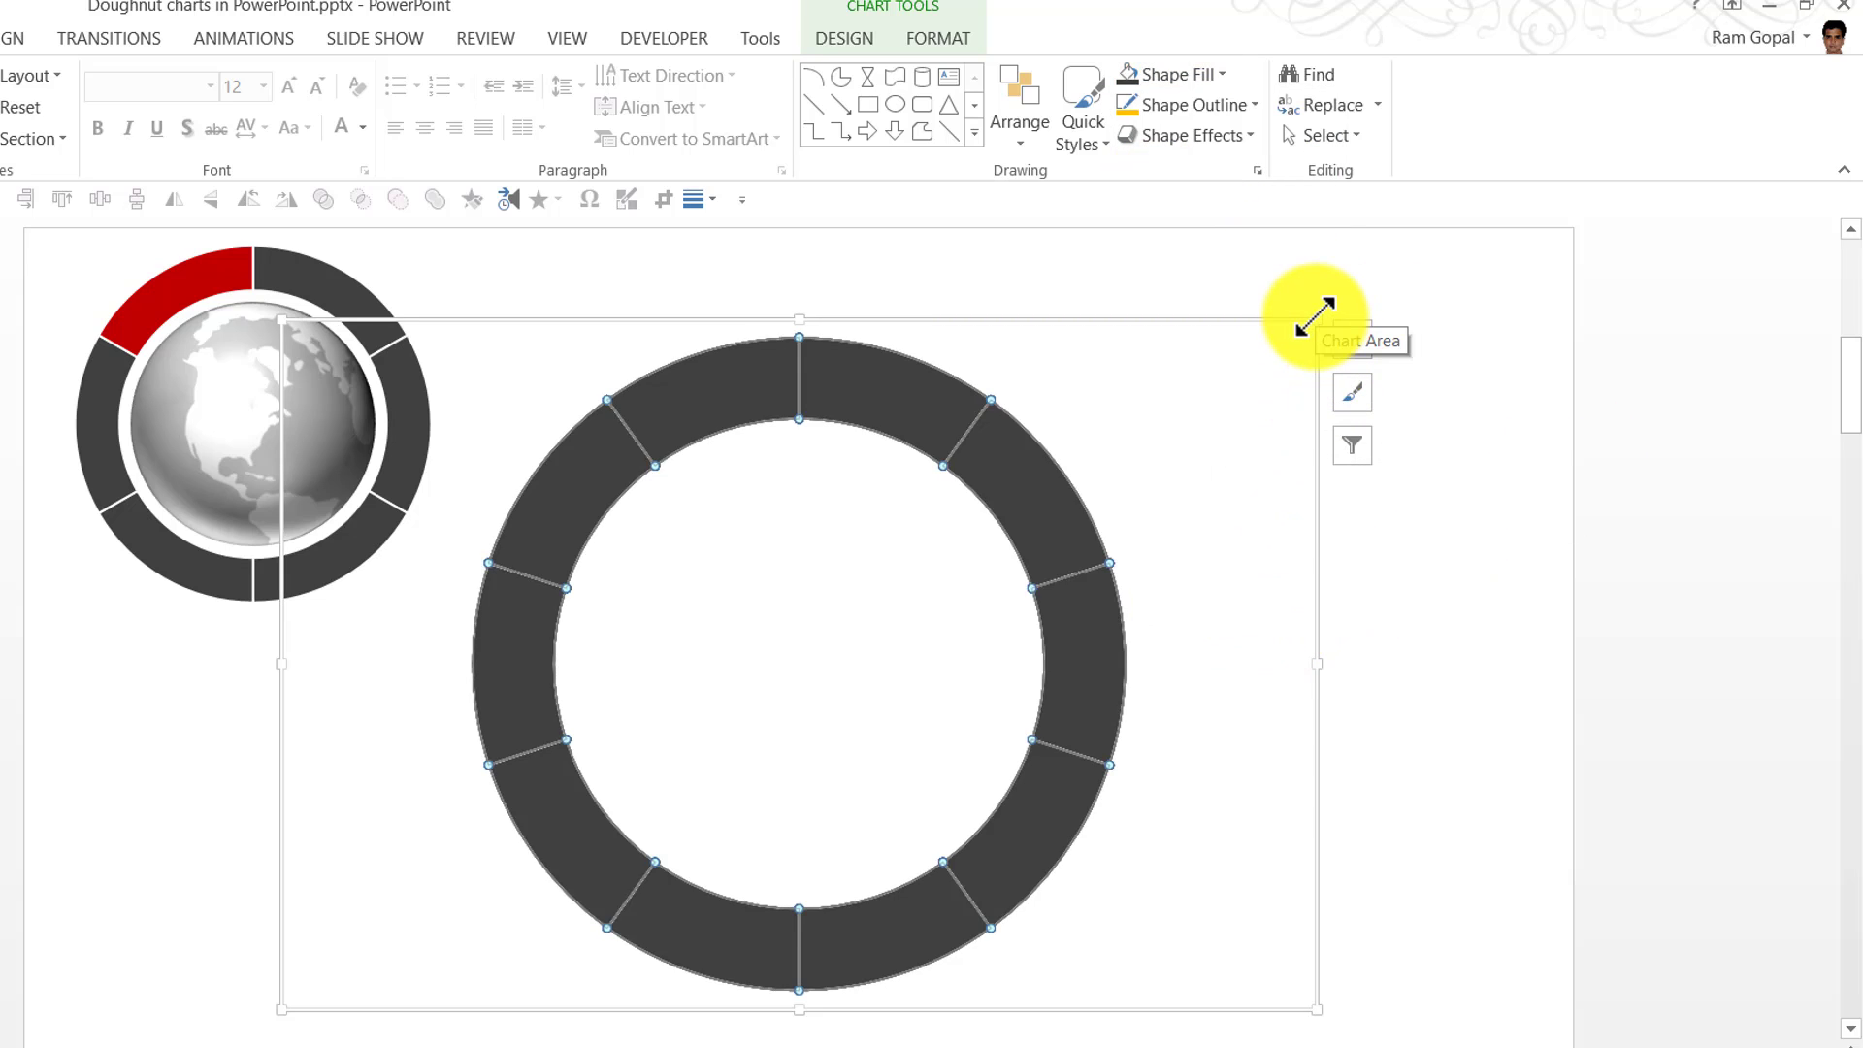
{"action": "left_click_drag", "start_coordinate": [1314, 317], "coordinate": [1194, 533]}
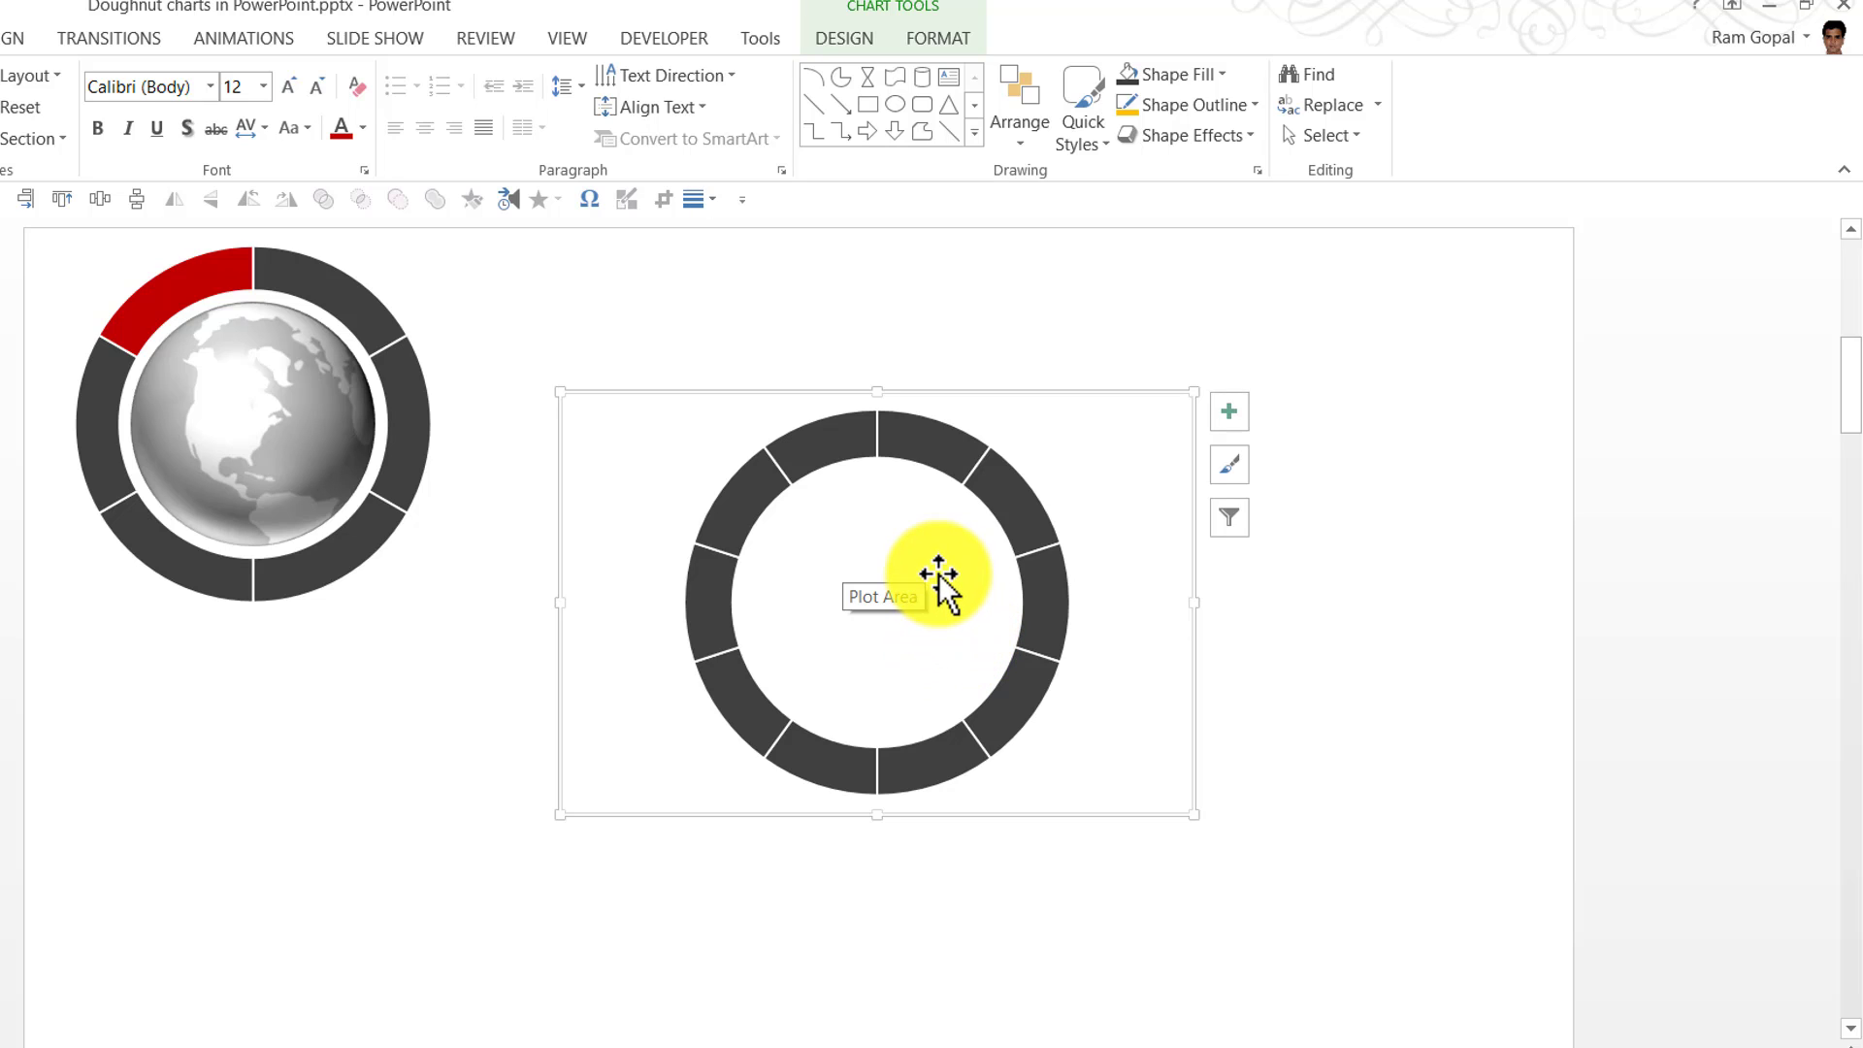
{"action": "left_click", "coordinate": [275, 447]}
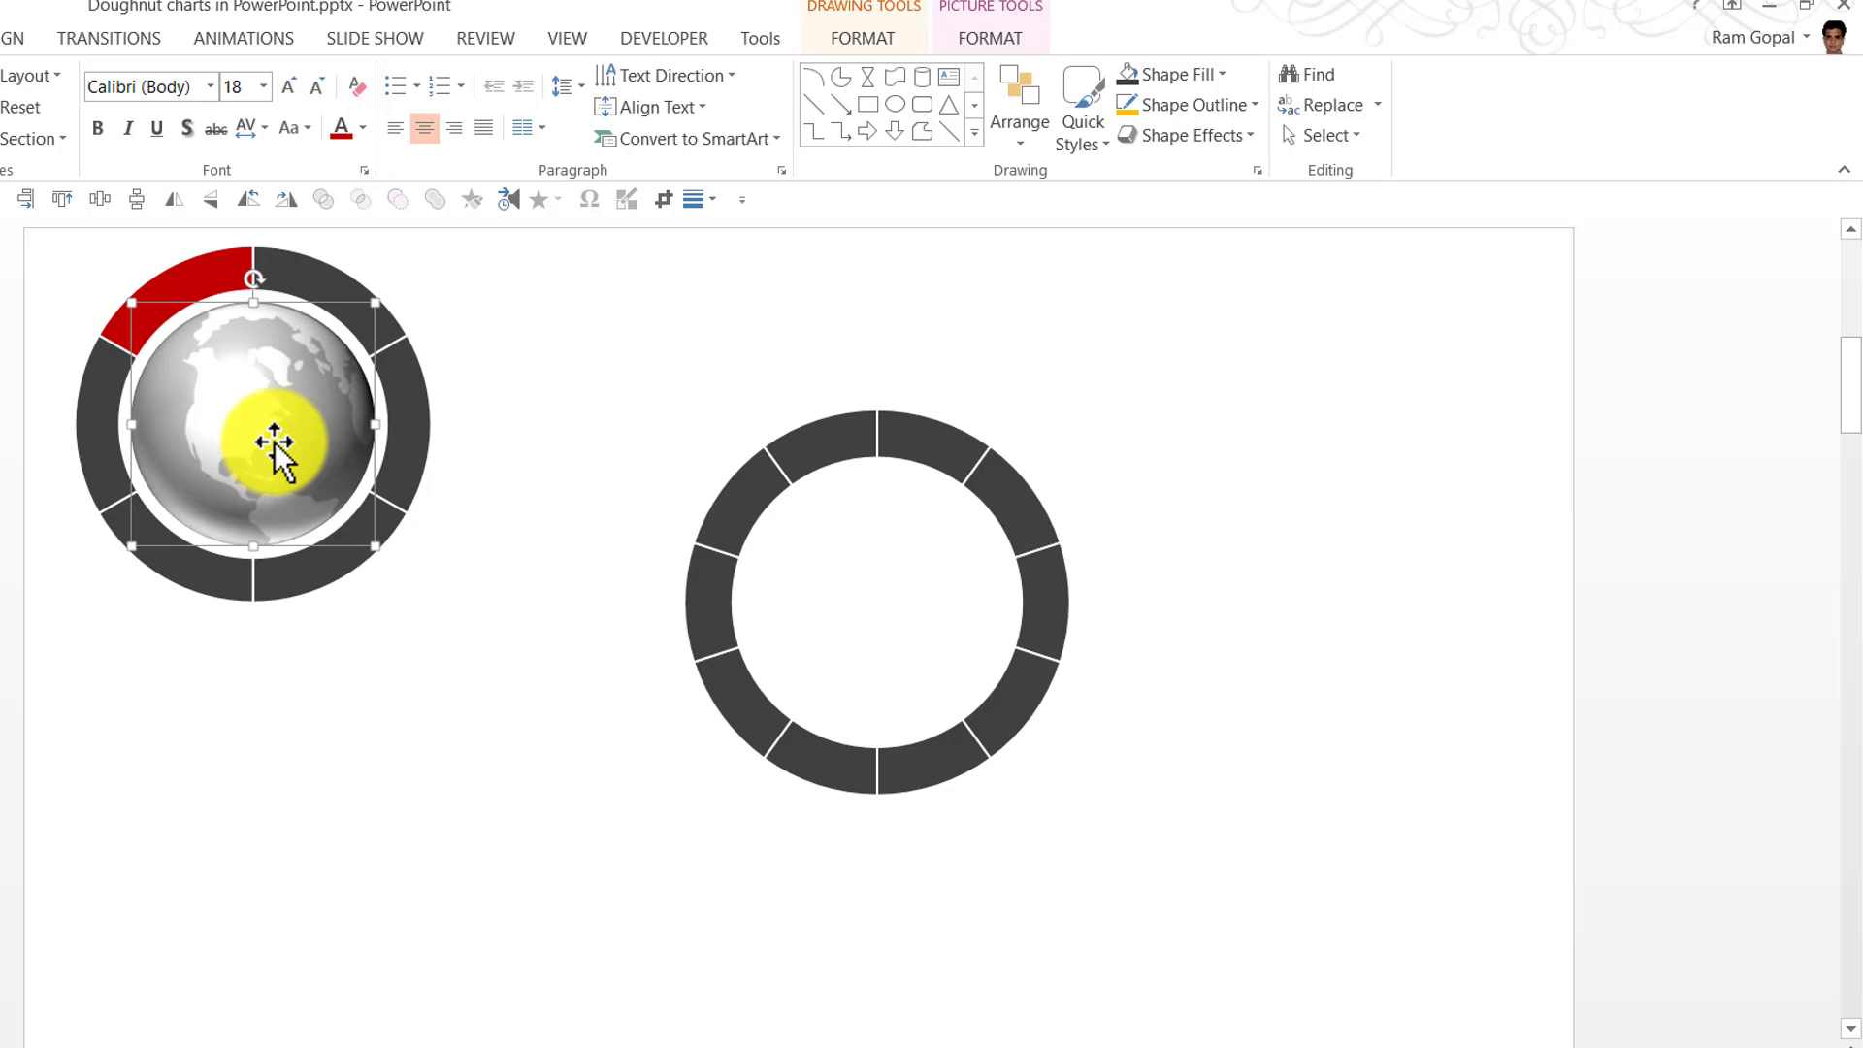
Copy and paste the globe picture, then fit the copy into the new doughnut's inner circle.
{"action": "right_click", "coordinate": [274, 400]}
{"action": "left_click", "coordinate": [1338, 461]}
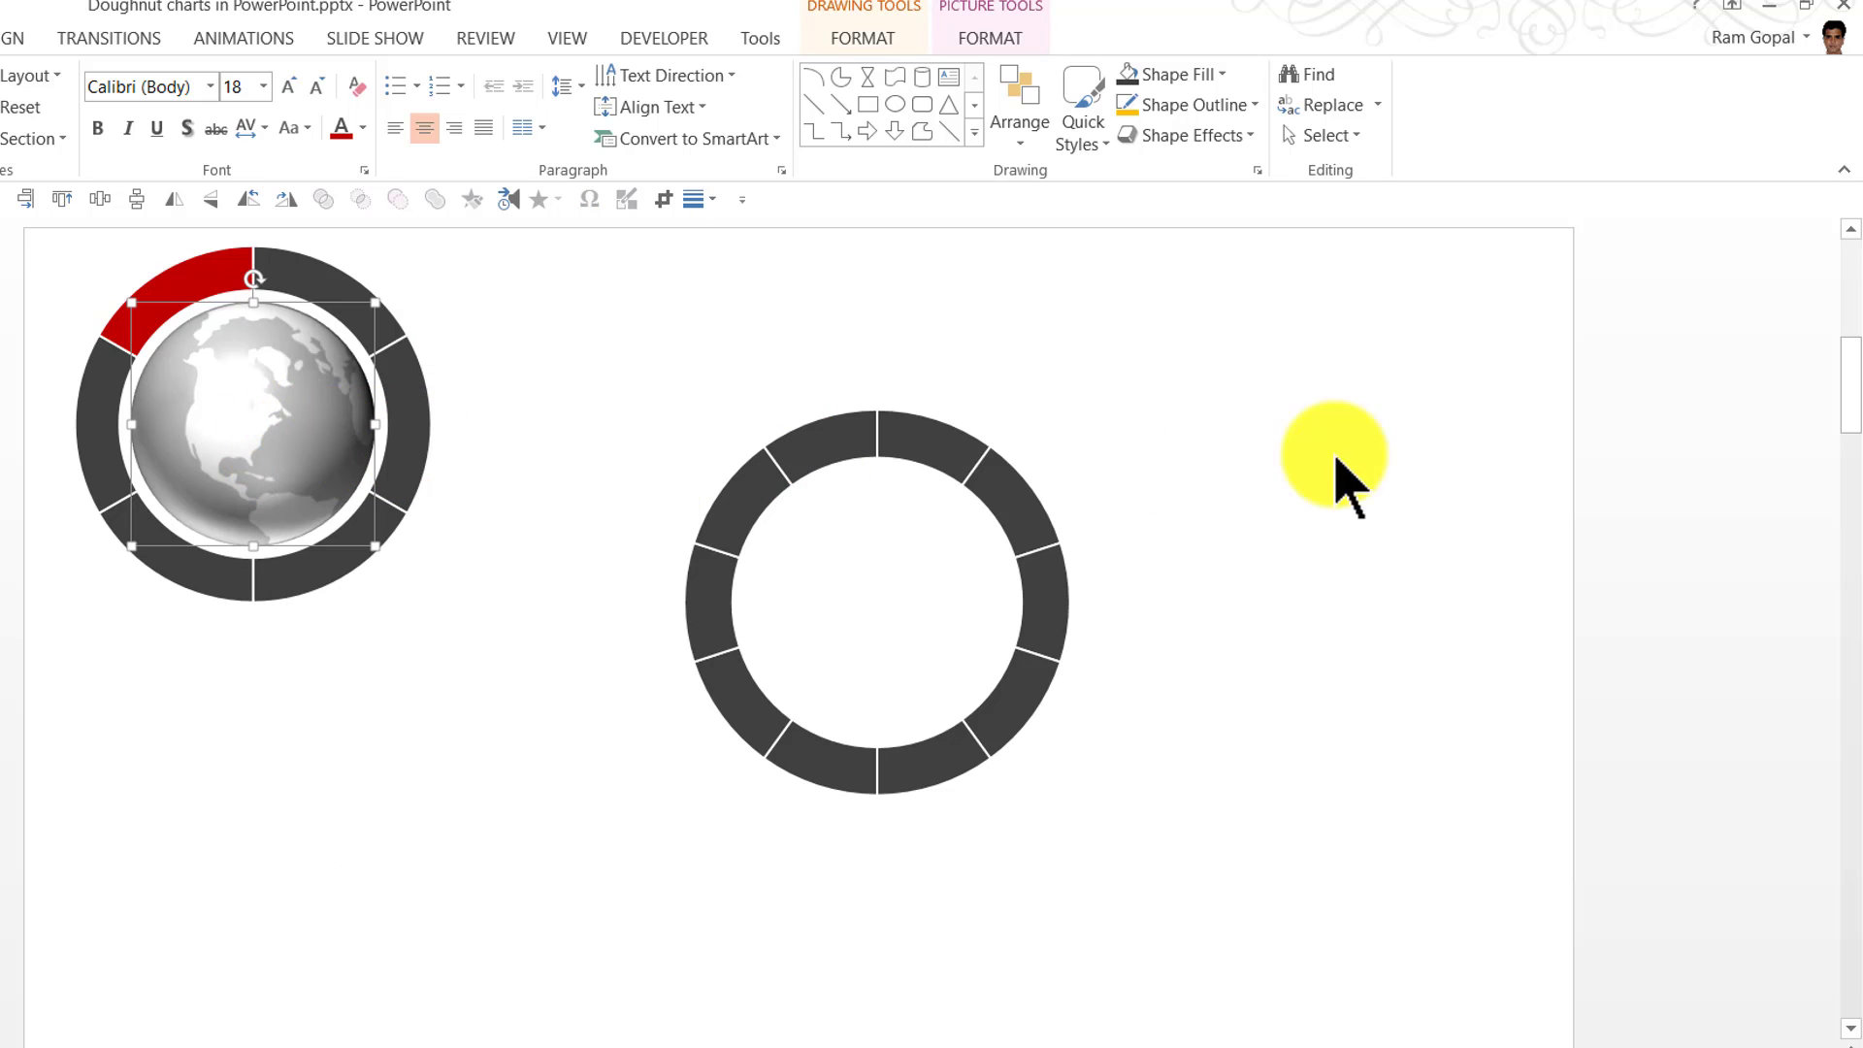
{"action": "right_click", "coordinate": [1337, 461]}
{"action": "left_click", "coordinate": [1384, 528]}
{"action": "left_click_drag", "start_coordinate": [387, 540], "coordinate": [841, 586]}
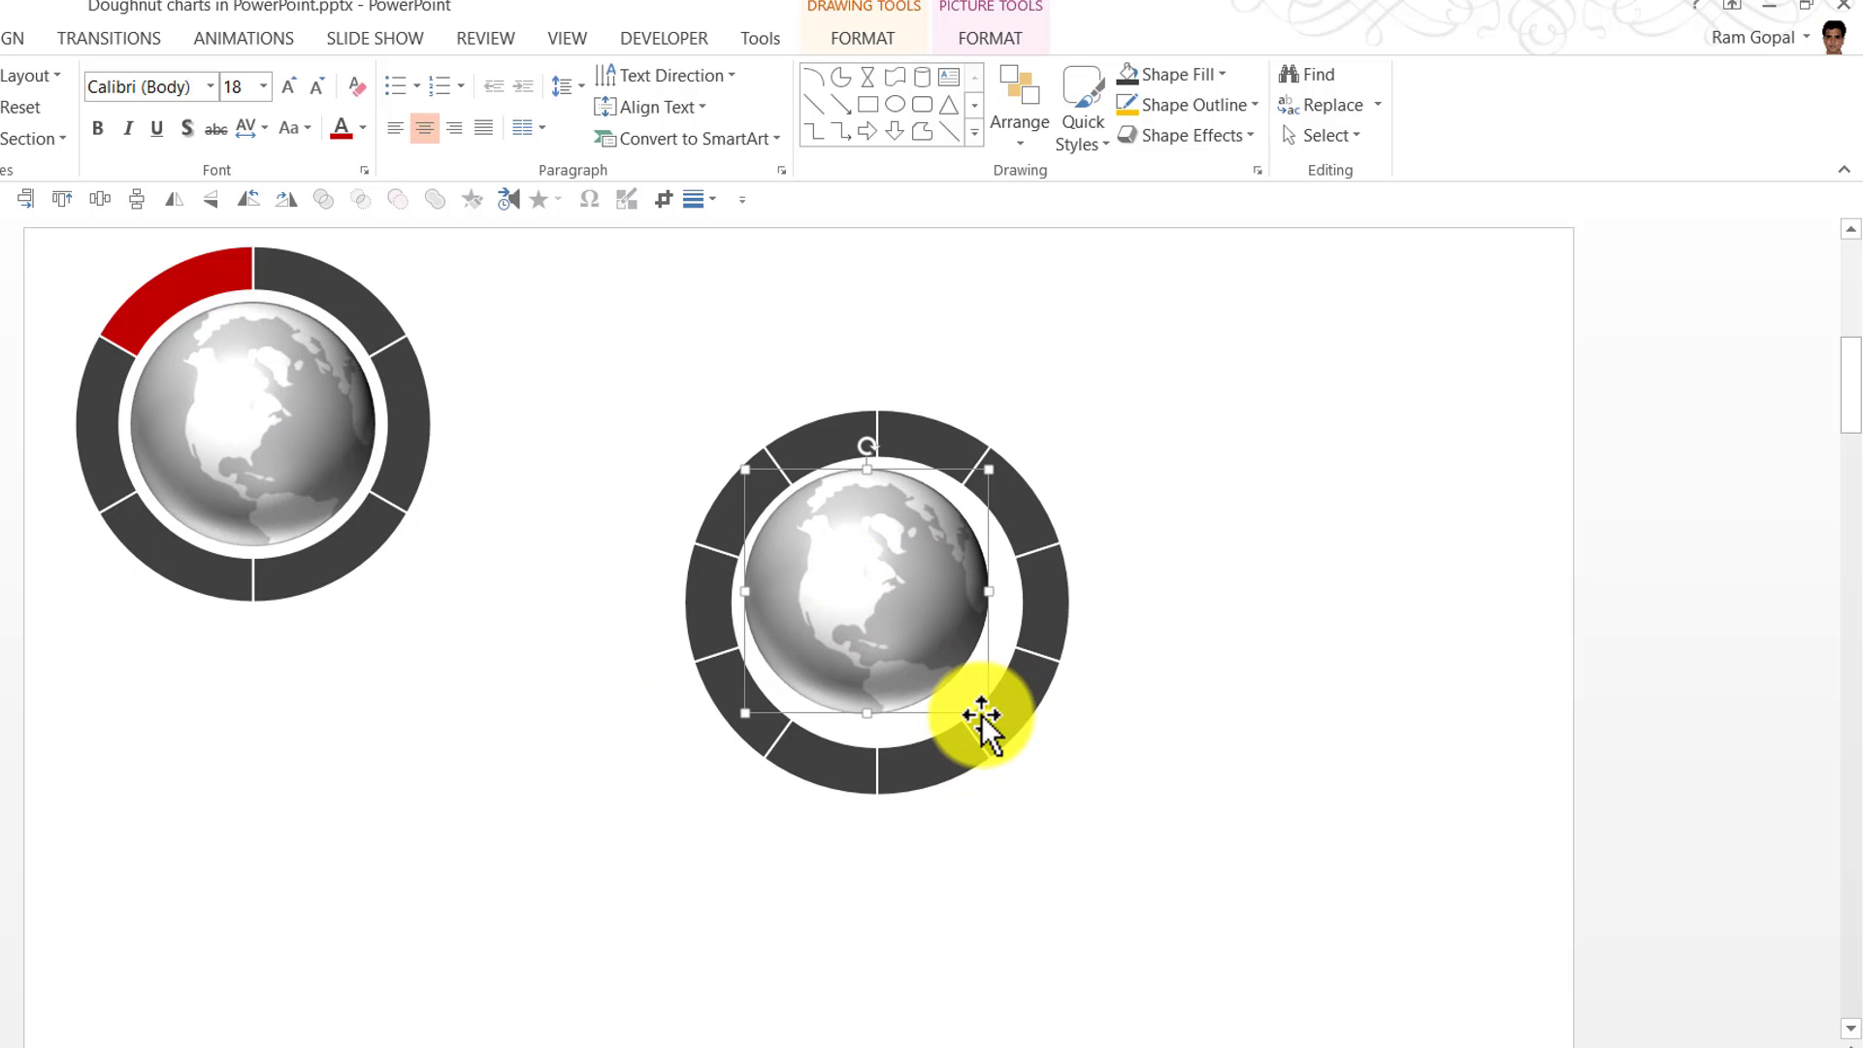
{"action": "left_click_drag", "start_coordinate": [988, 713], "coordinate": [1005, 732]}
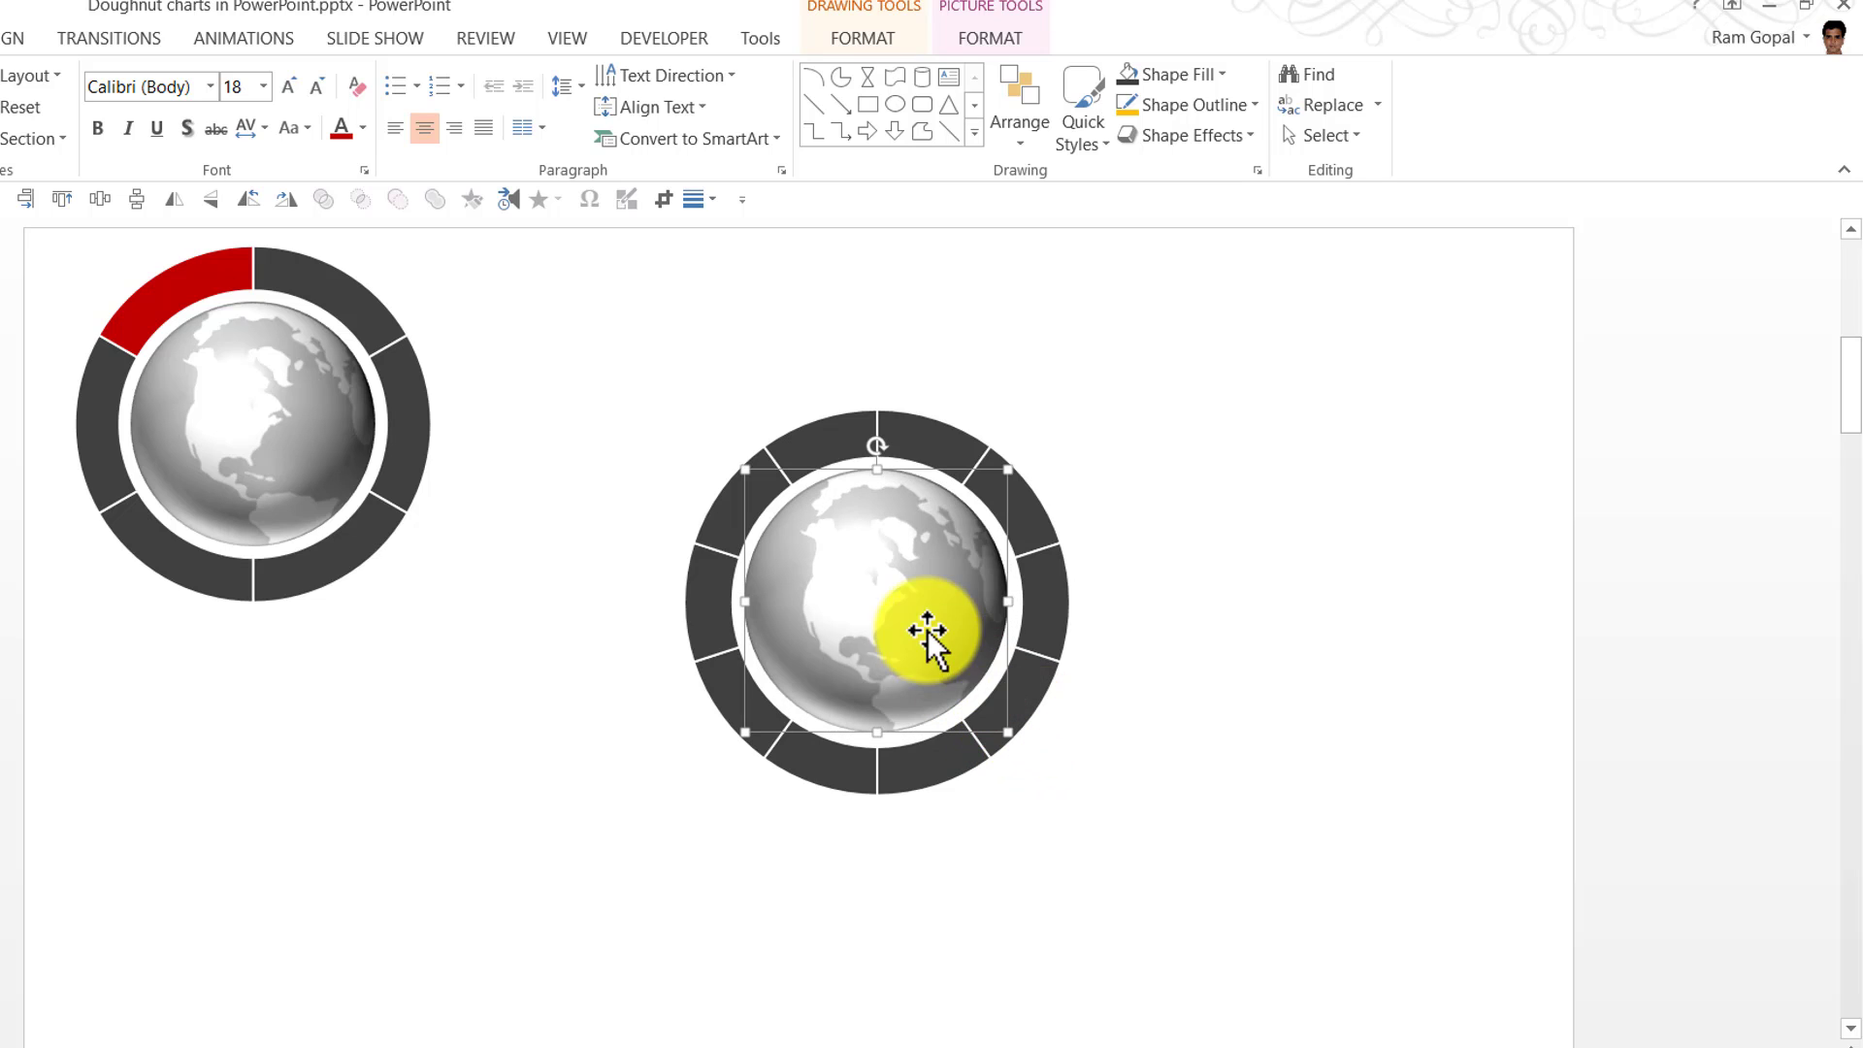
{"action": "left_click", "coordinate": [1165, 651]}
{"action": "left_click", "coordinate": [1314, 639]}
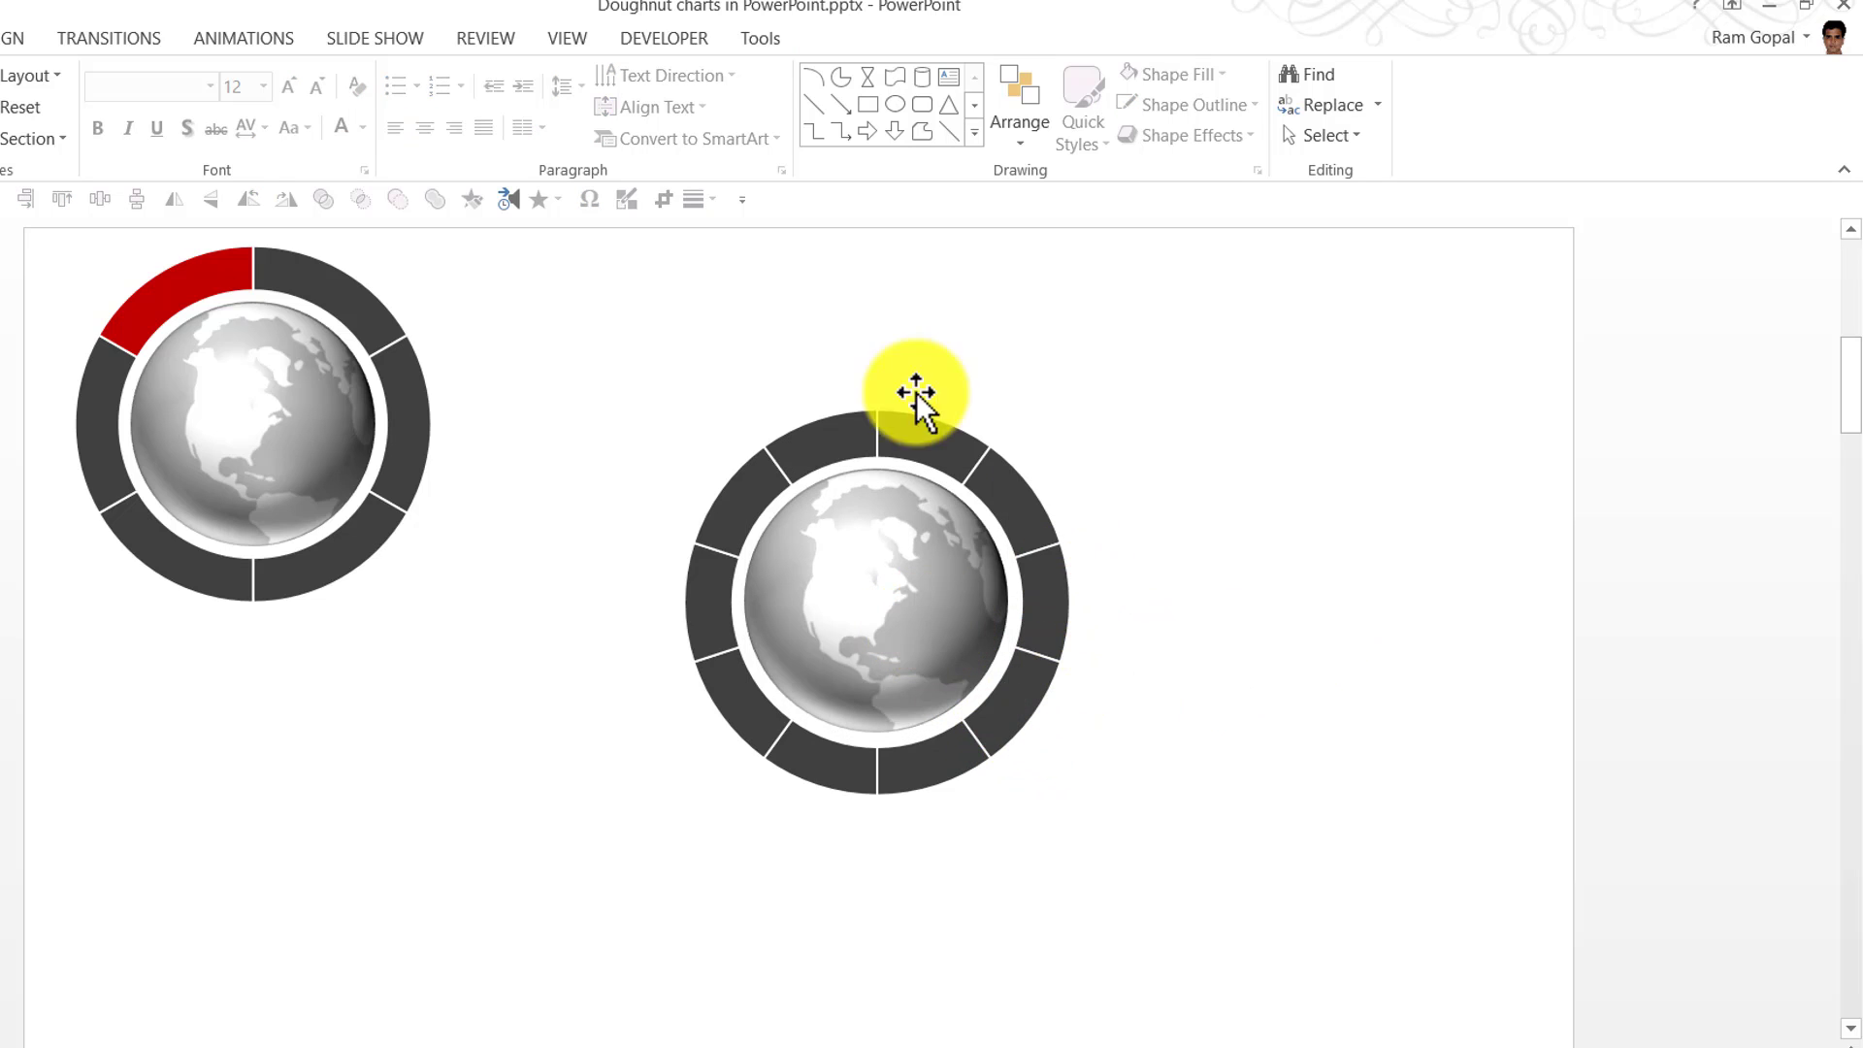
{"action": "mouse_move", "coordinate": [1062, 650]}
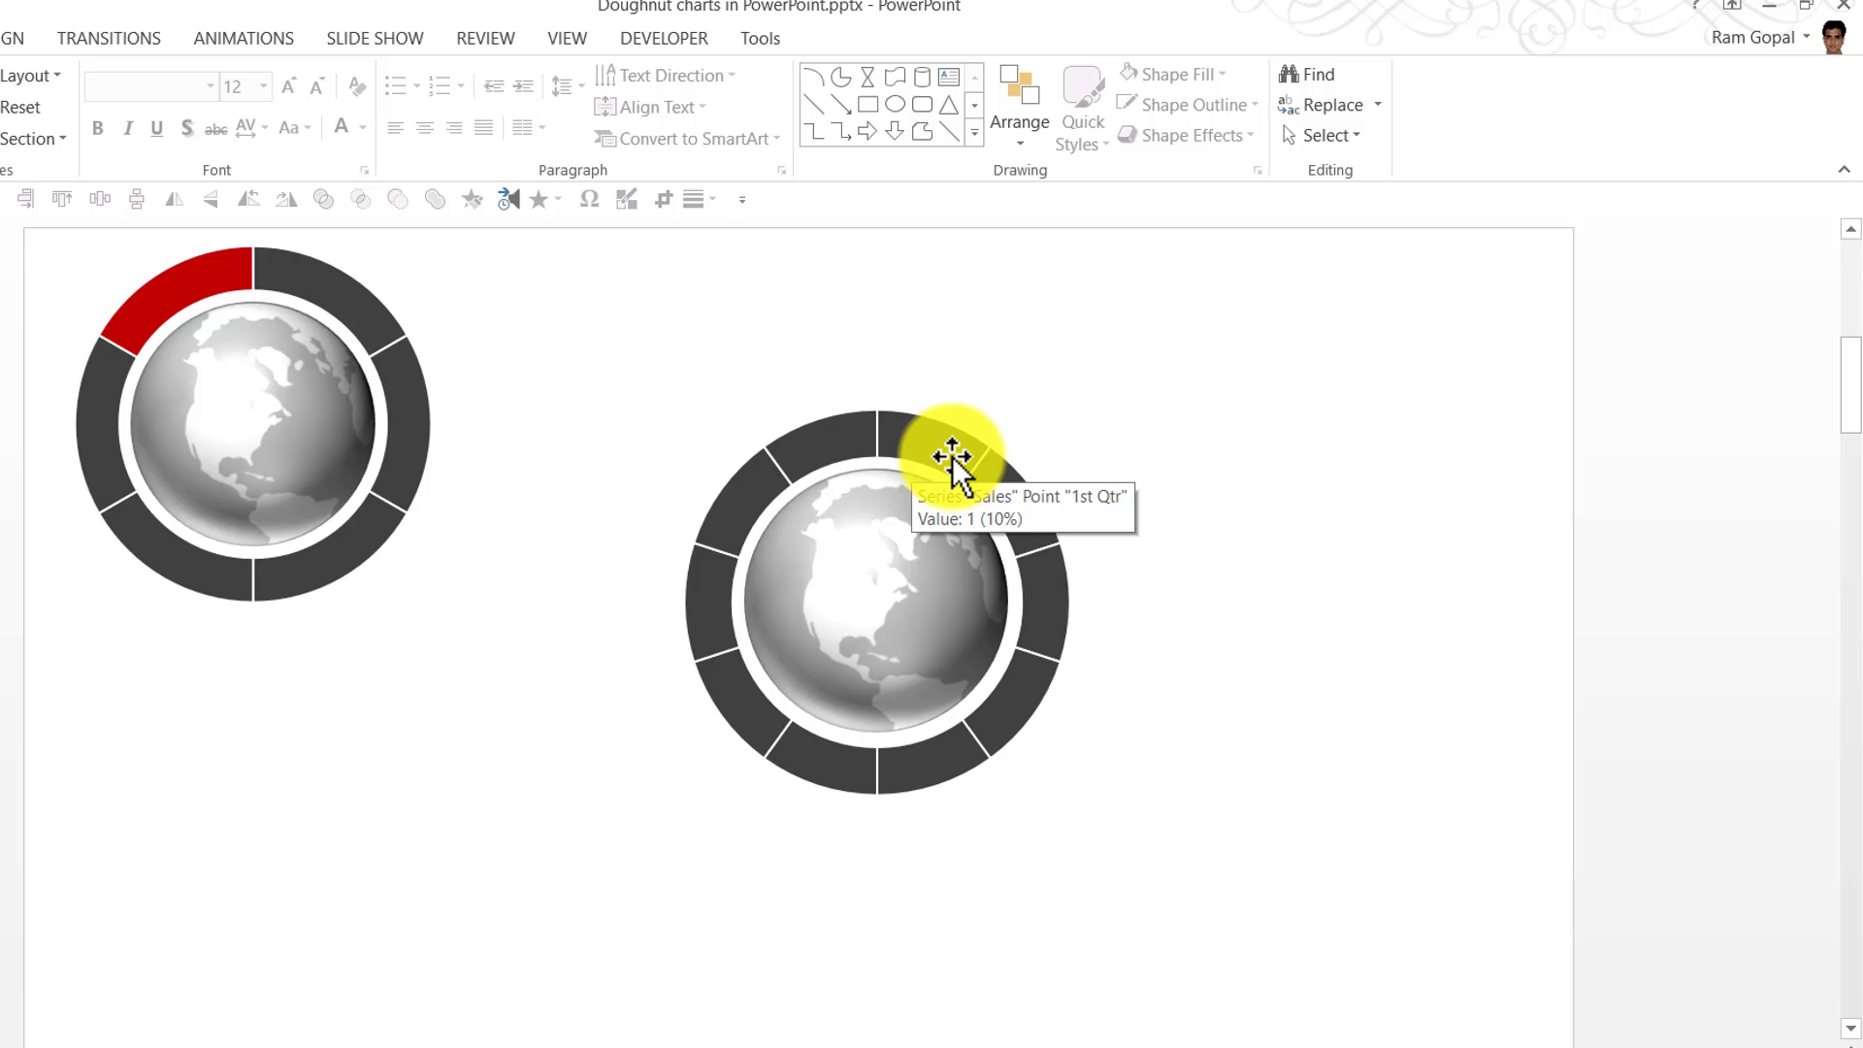
Fill four adjacent ring segments dark red, from the left segment over the top.
{"action": "left_click", "coordinate": [715, 589]}
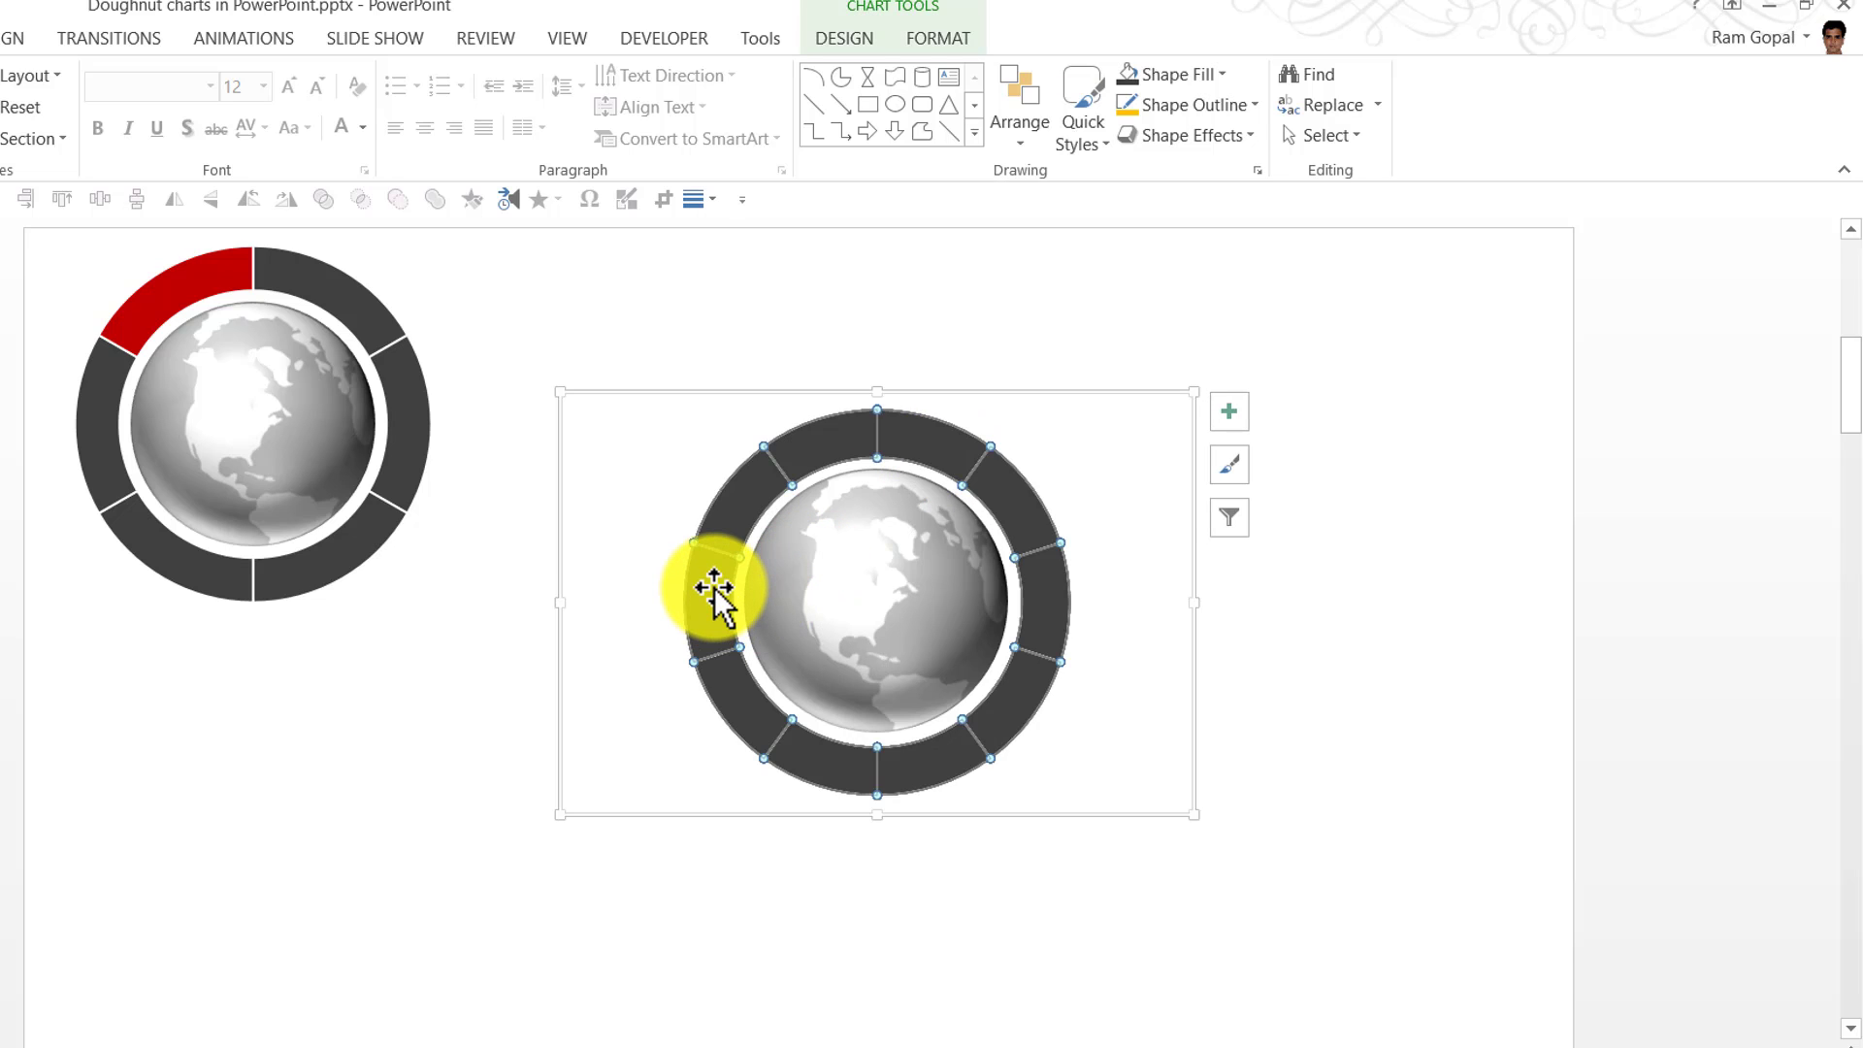
{"action": "left_click", "coordinate": [716, 589]}
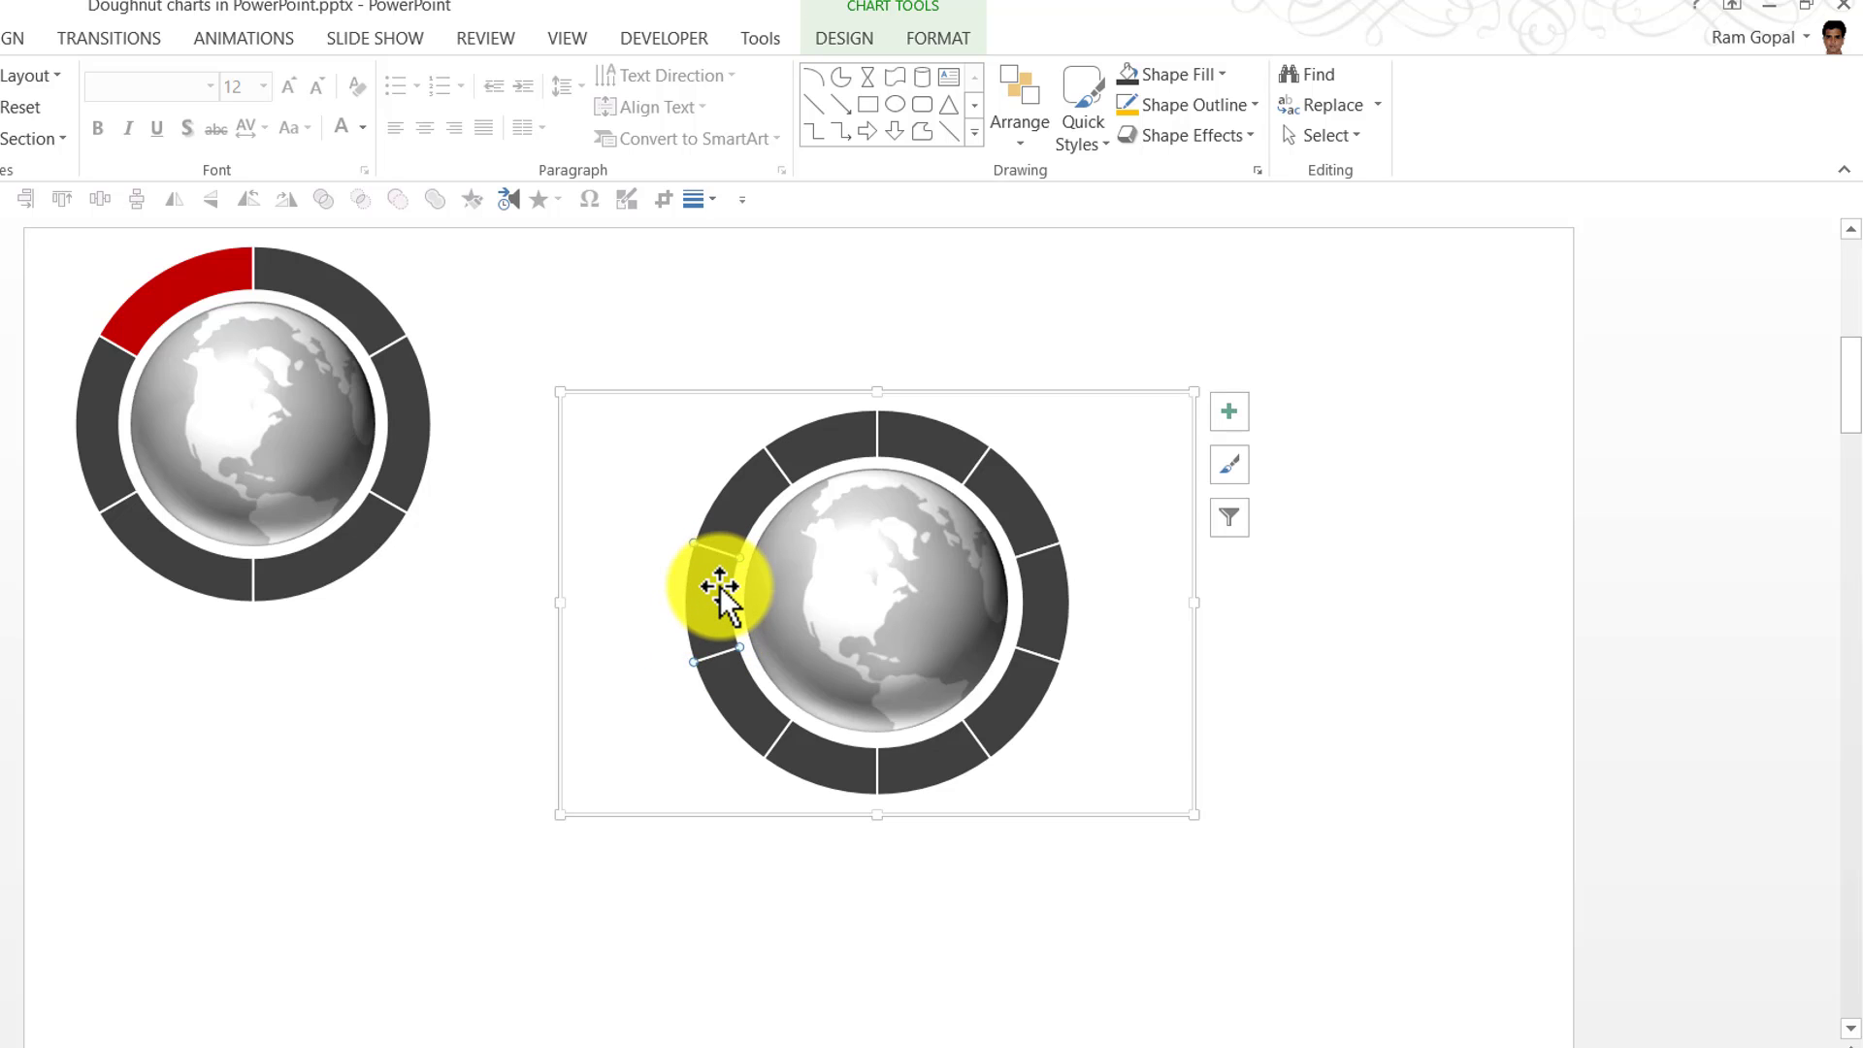
{"action": "left_click", "coordinate": [1213, 74]}
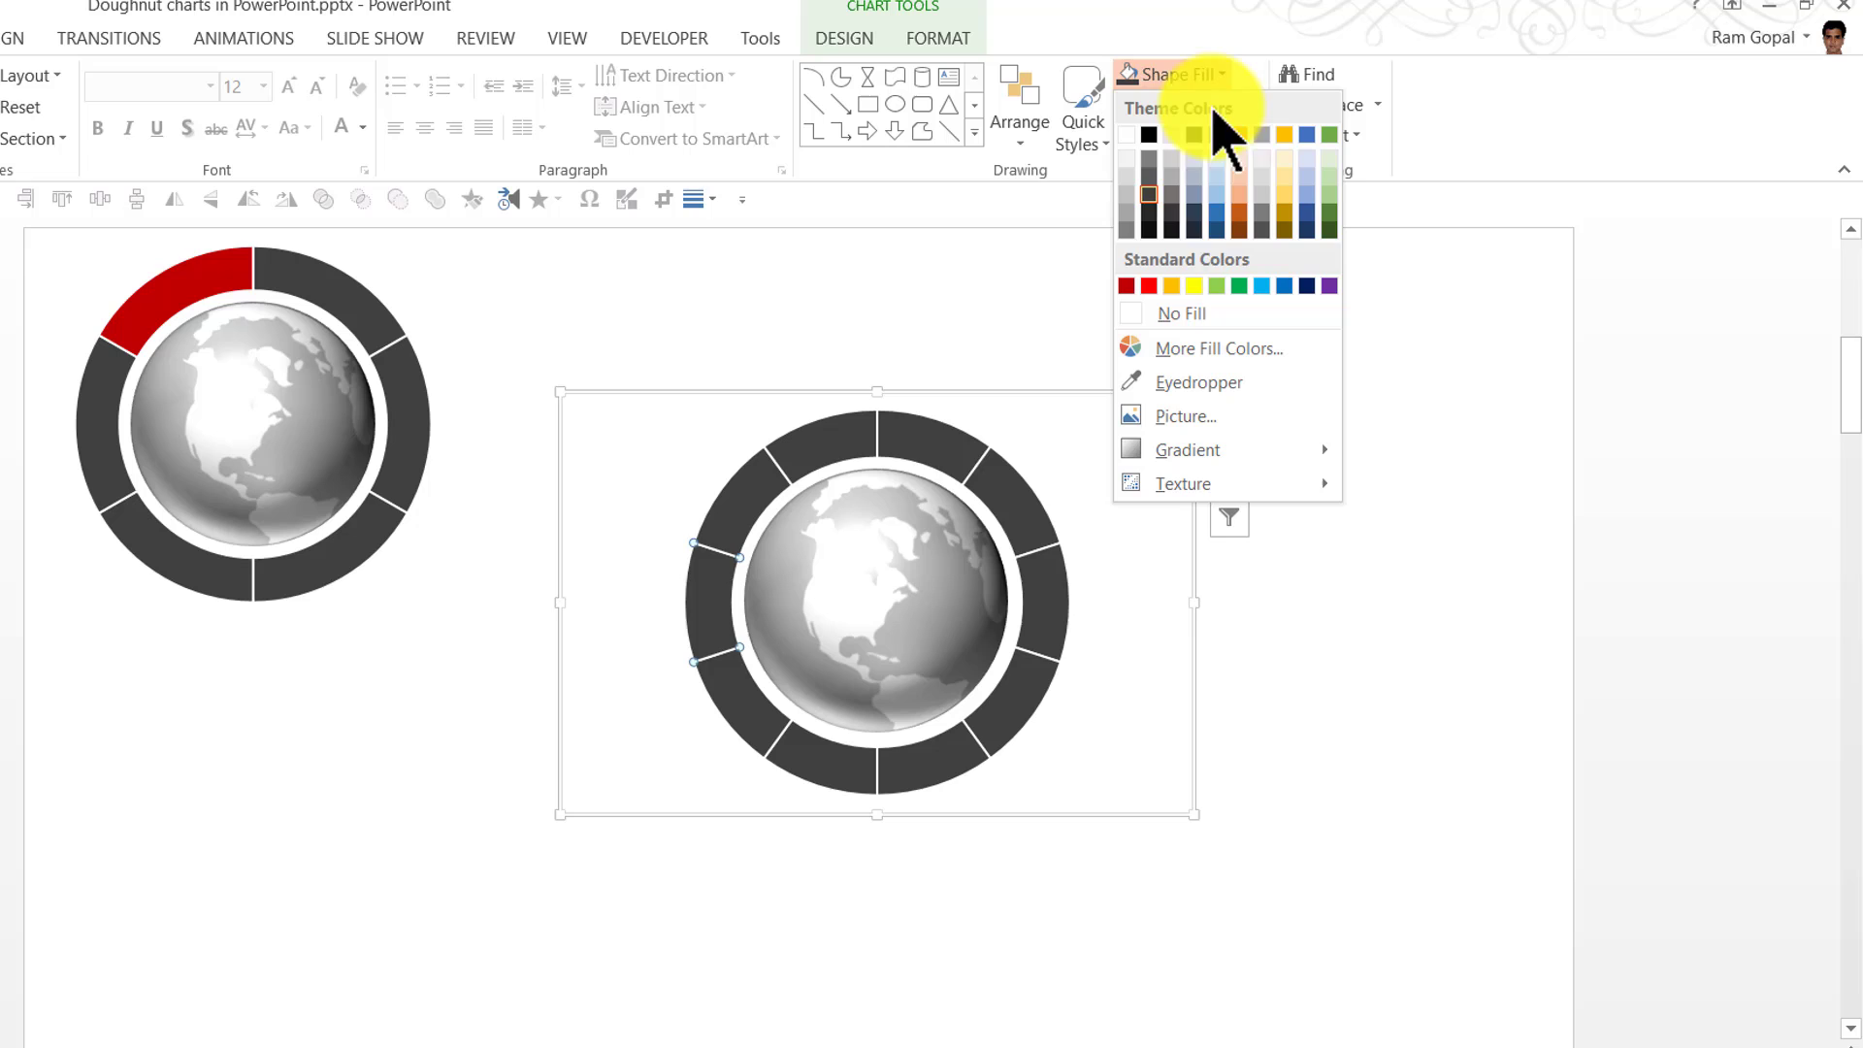
{"action": "left_click", "coordinate": [1127, 286]}
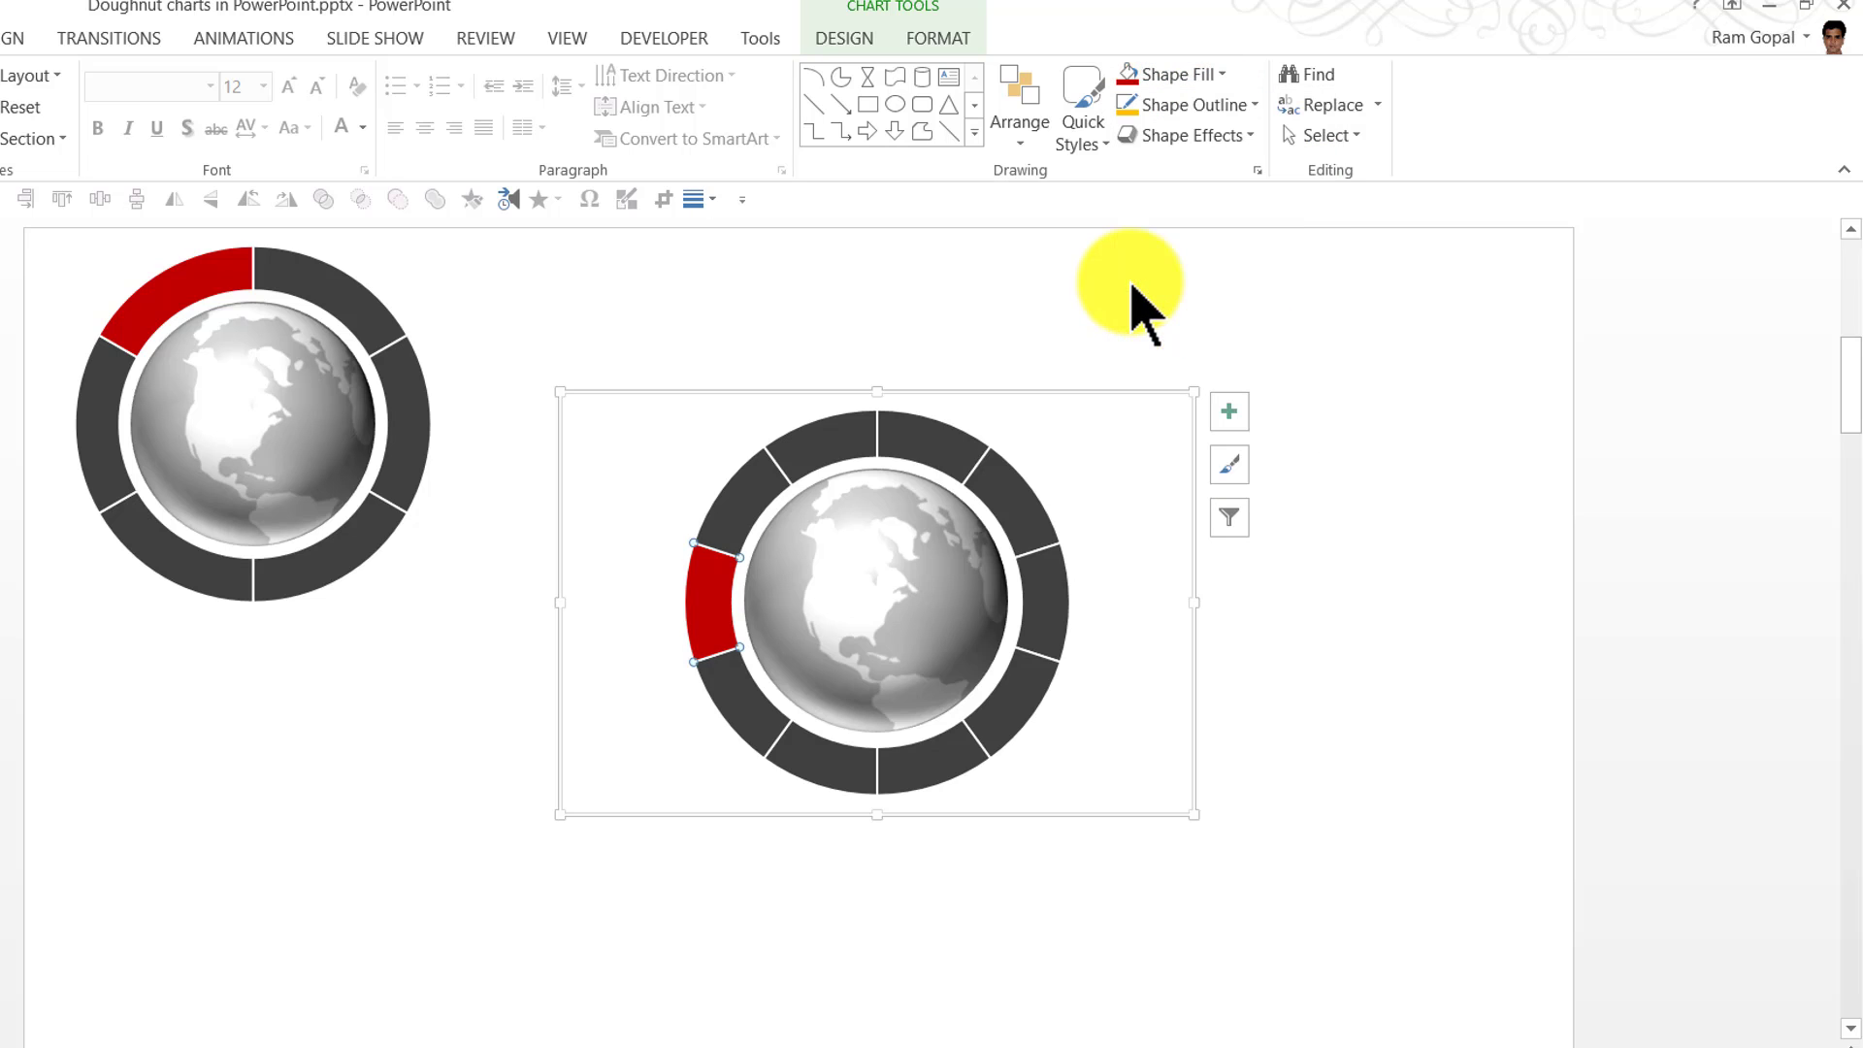
{"action": "left_click", "coordinate": [736, 505]}
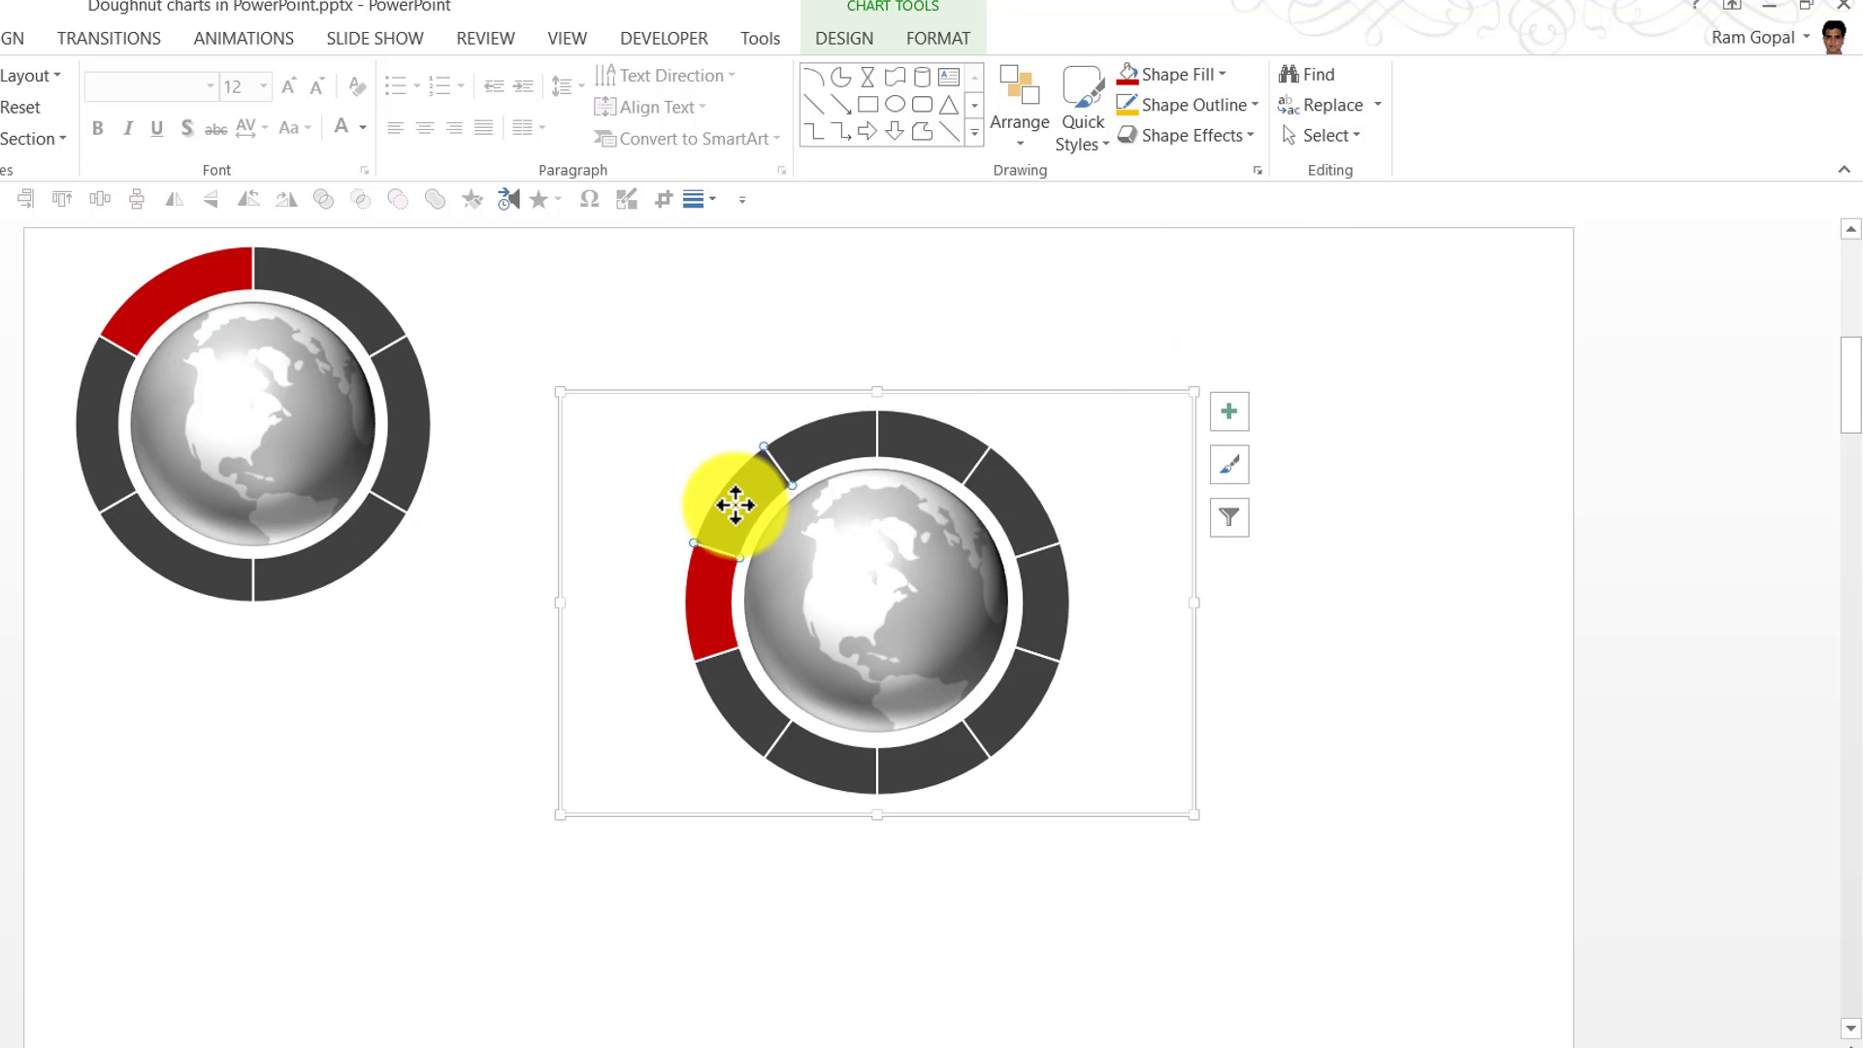
{"action": "left_click", "coordinate": [1131, 77]}
{"action": "left_click", "coordinate": [837, 442]}
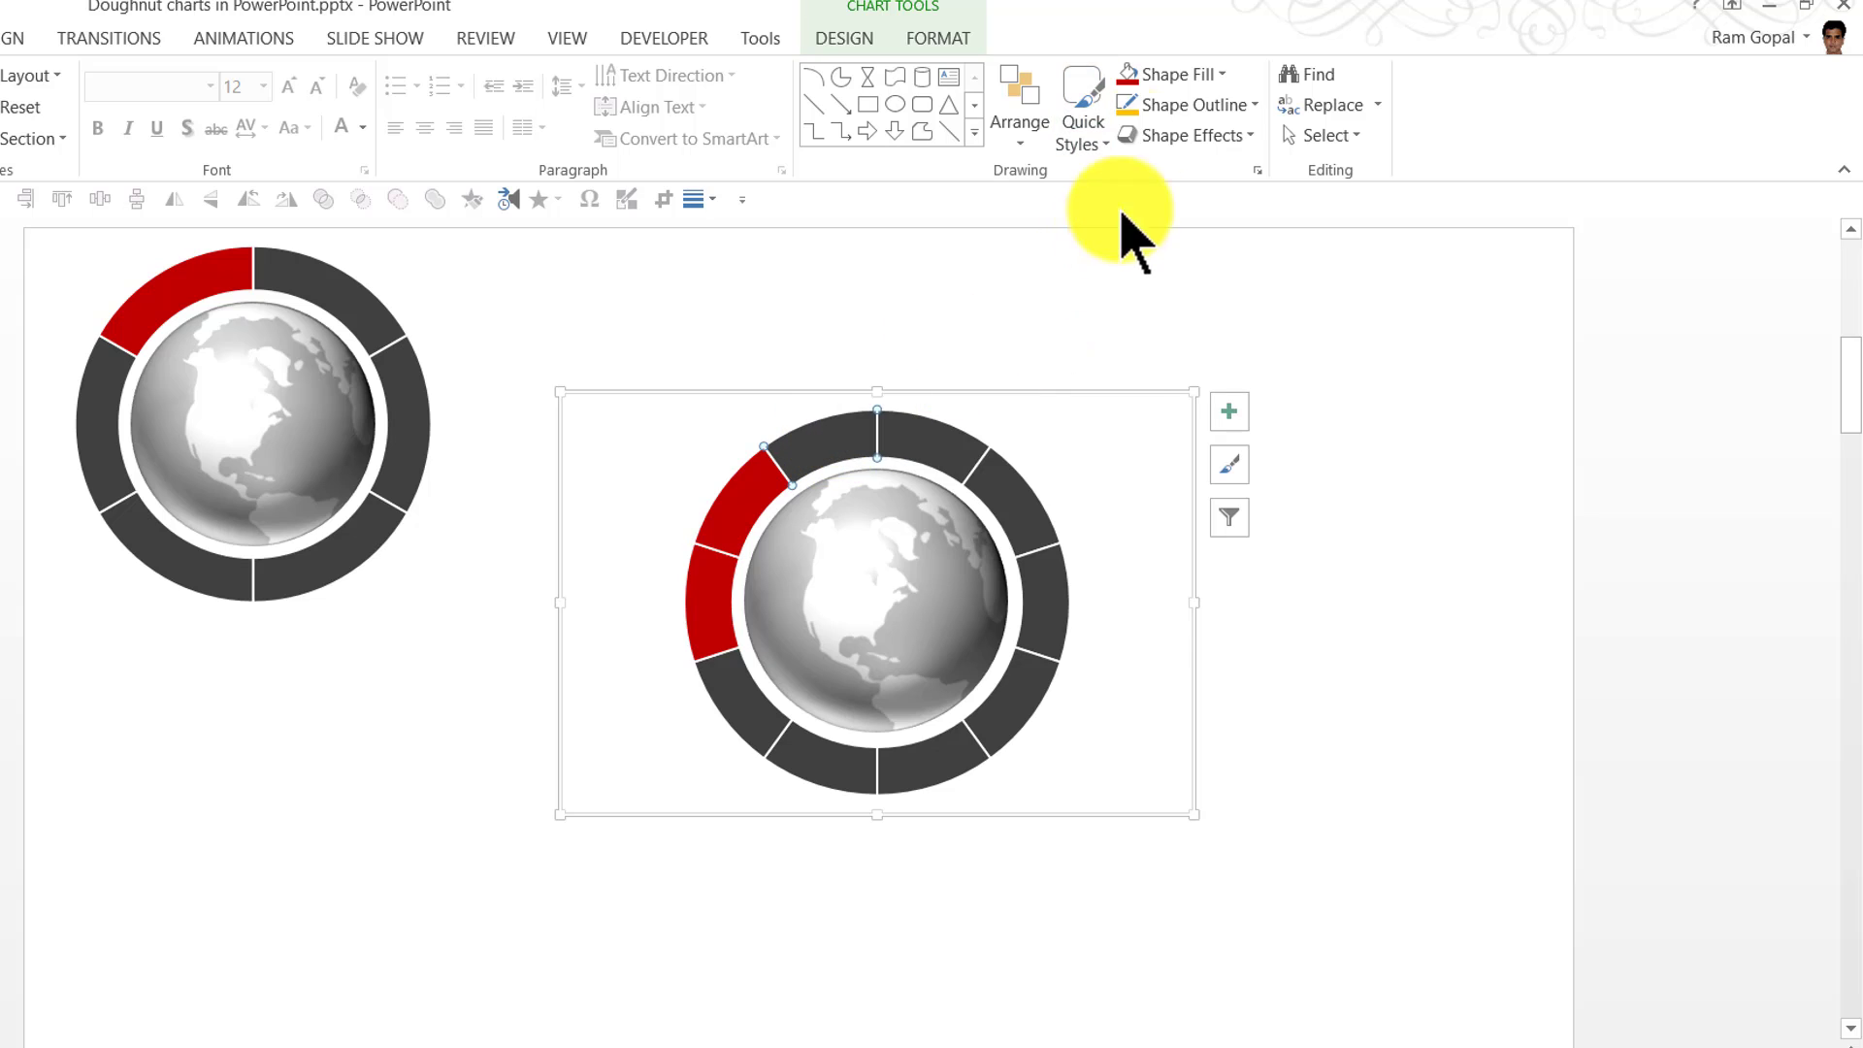
{"action": "left_click", "coordinate": [1128, 76]}
{"action": "left_click", "coordinate": [903, 435]}
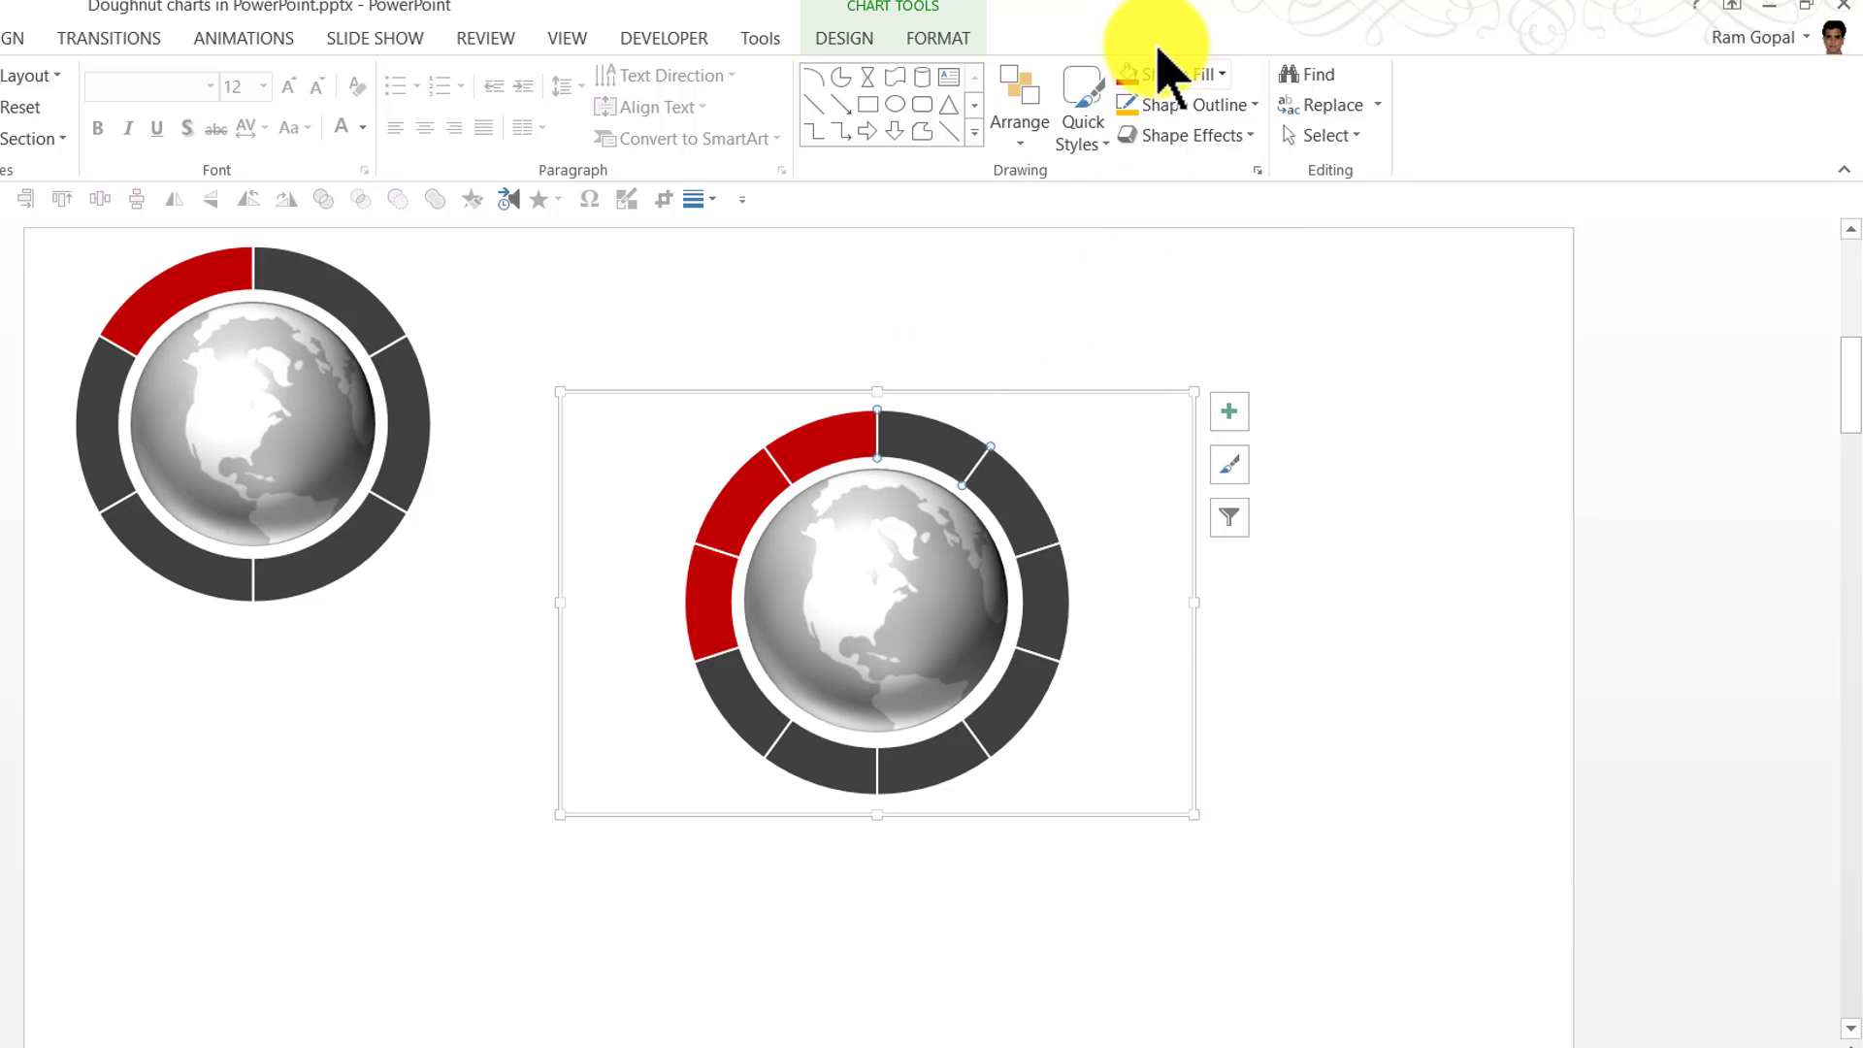
{"action": "left_click", "coordinate": [1128, 77]}
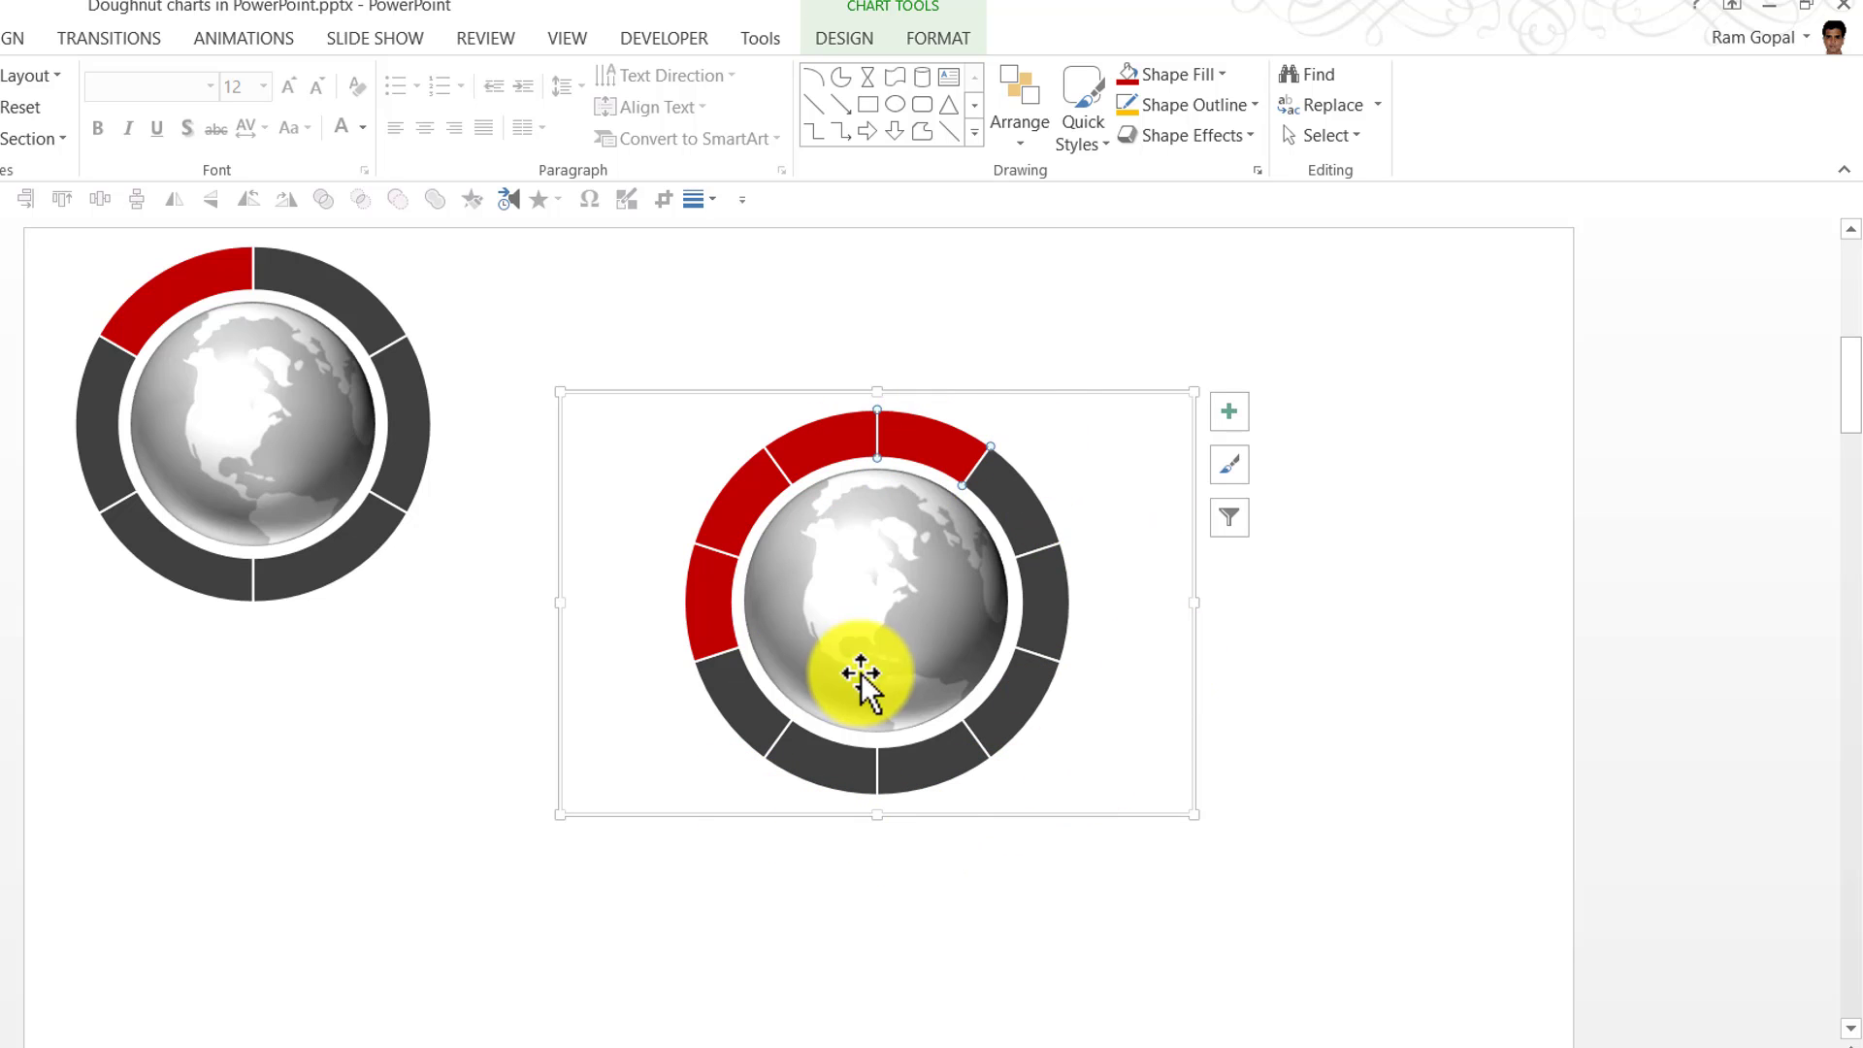
{"action": "left_click", "coordinate": [1452, 707]}
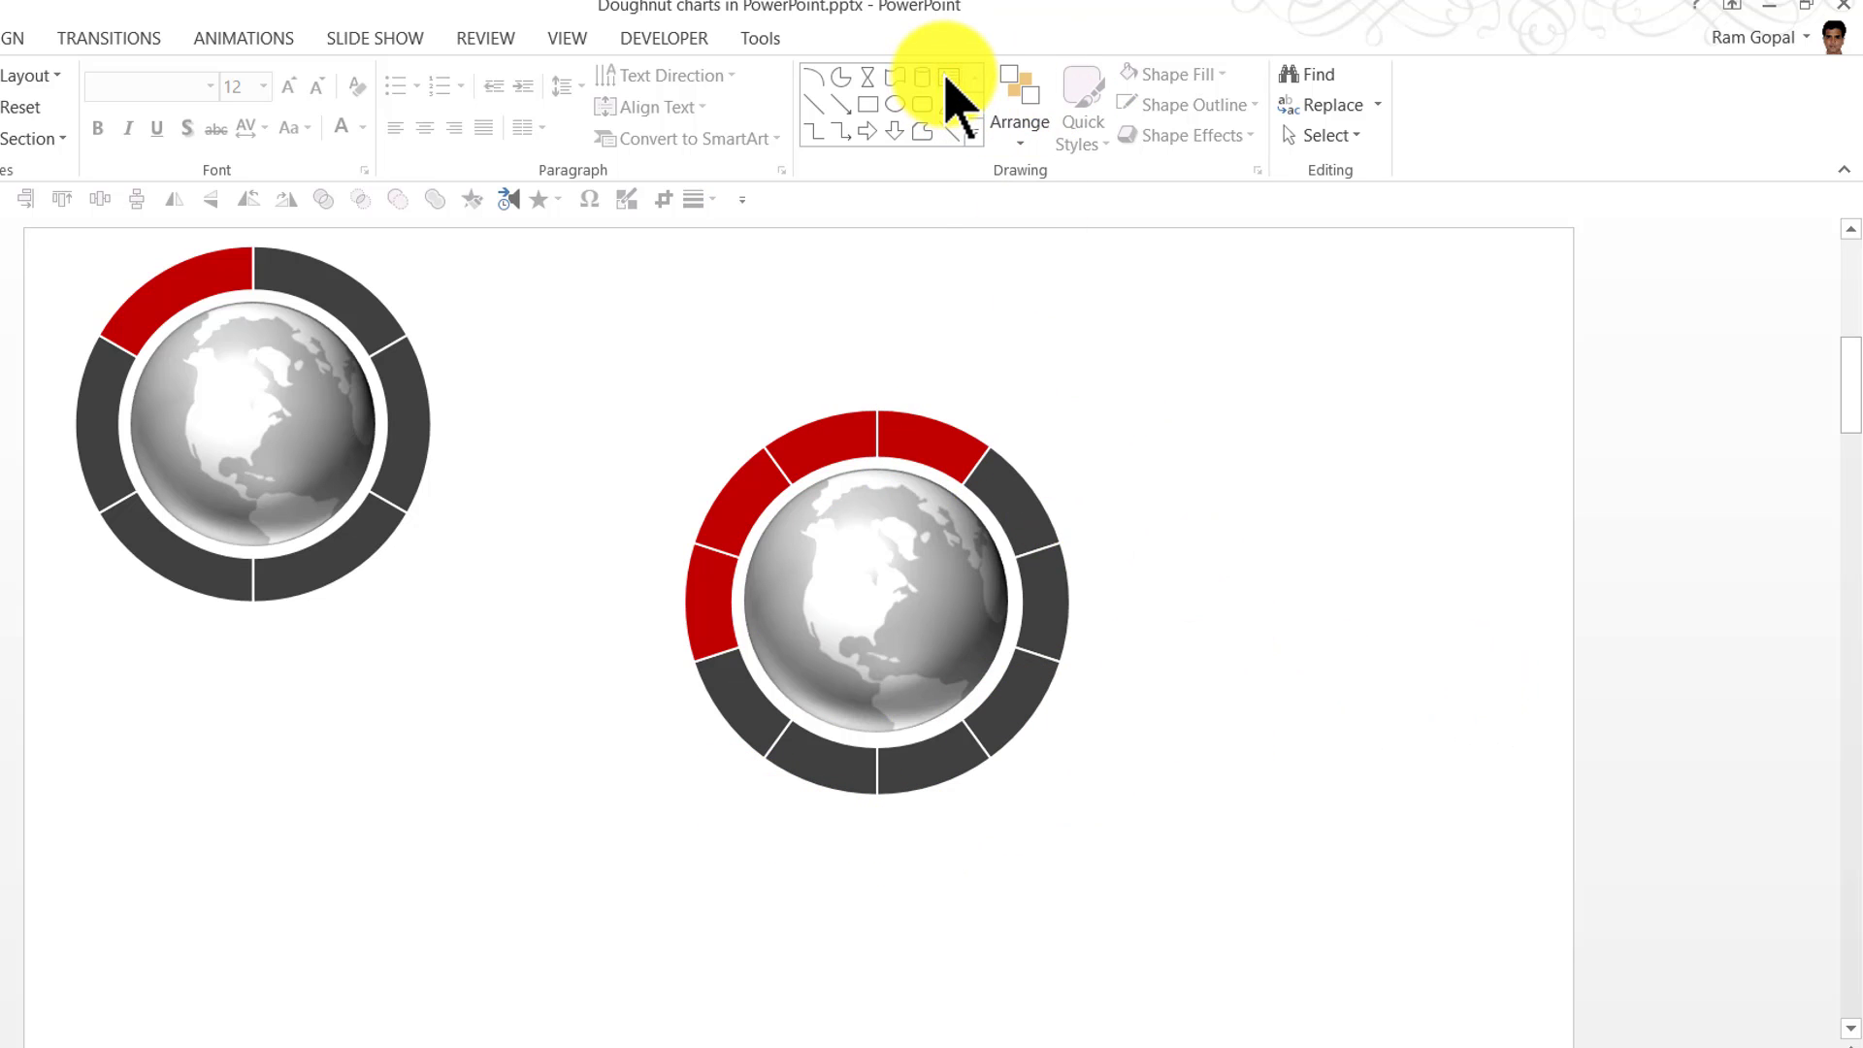
Add a '40%' text box in 24 pt Arial Black and centre it on the globe.
{"action": "left_click", "coordinate": [947, 77]}
{"action": "left_click", "coordinate": [1228, 431]}
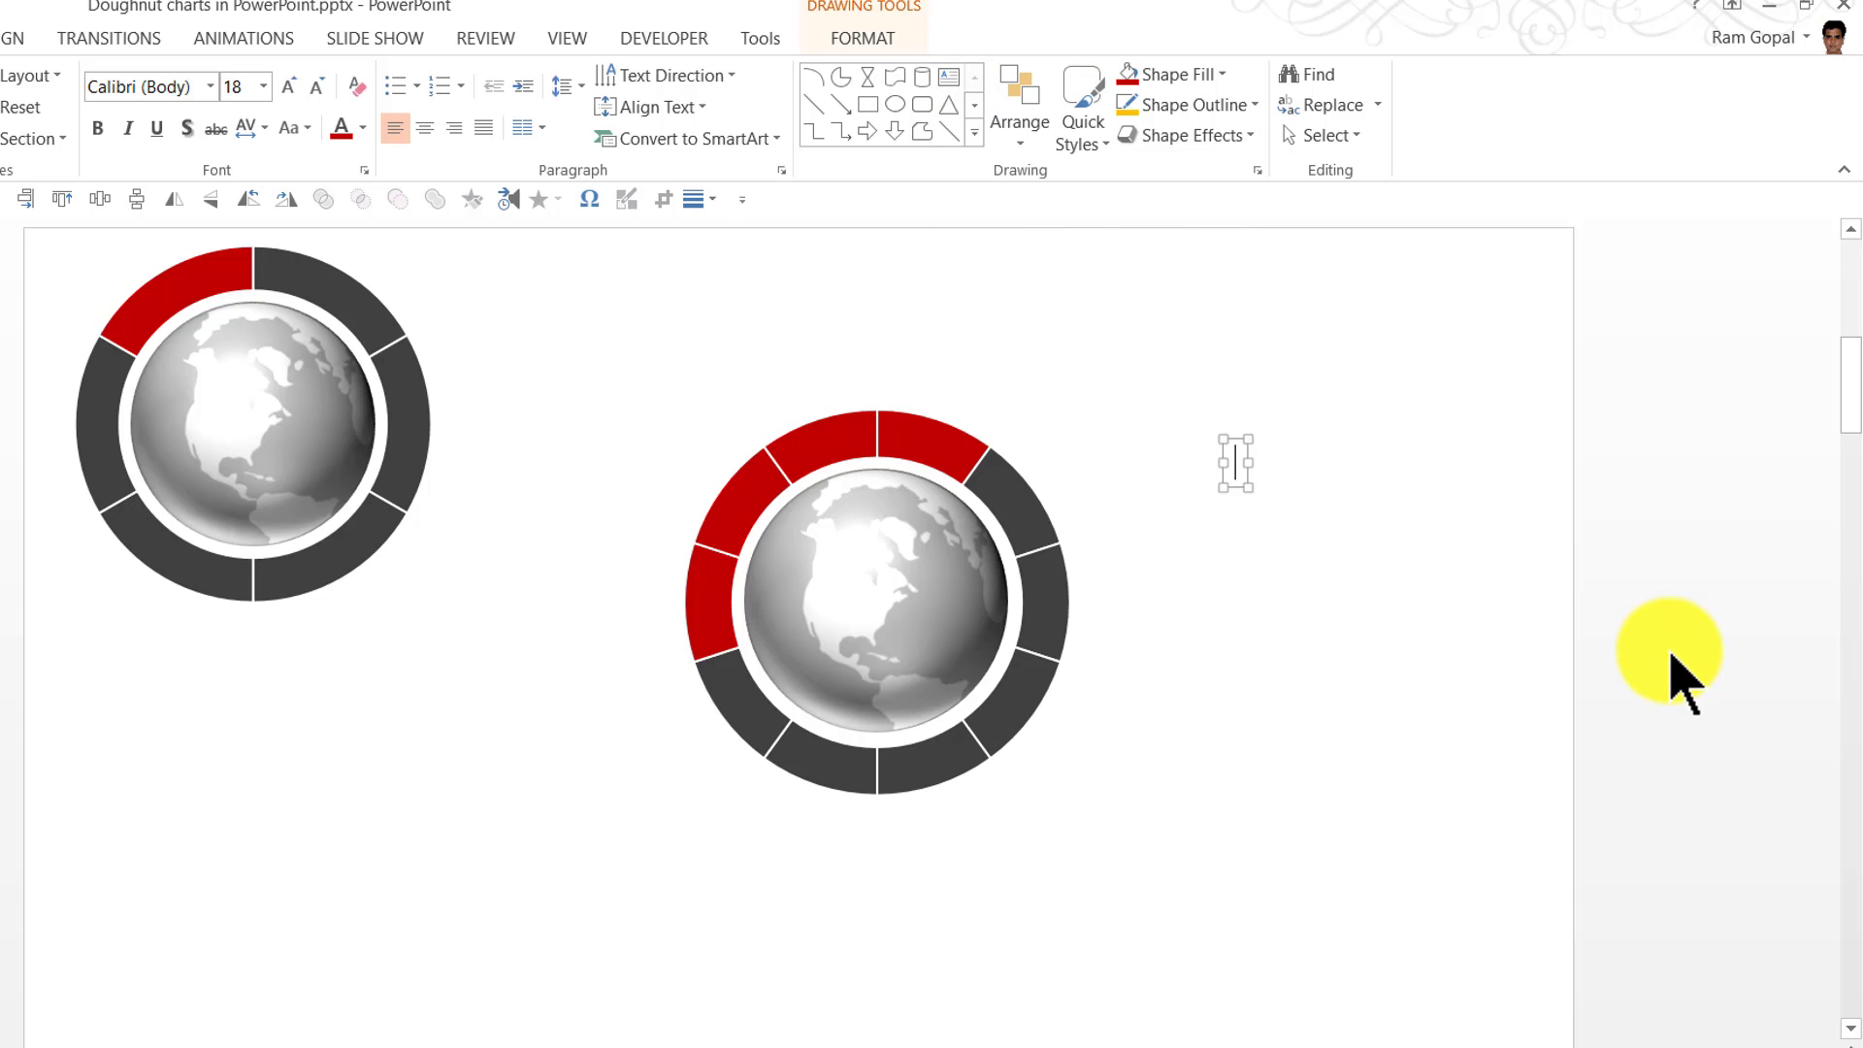
{"action": "type", "text": "40%"}
{"action": "left_click", "coordinate": [1294, 441]}
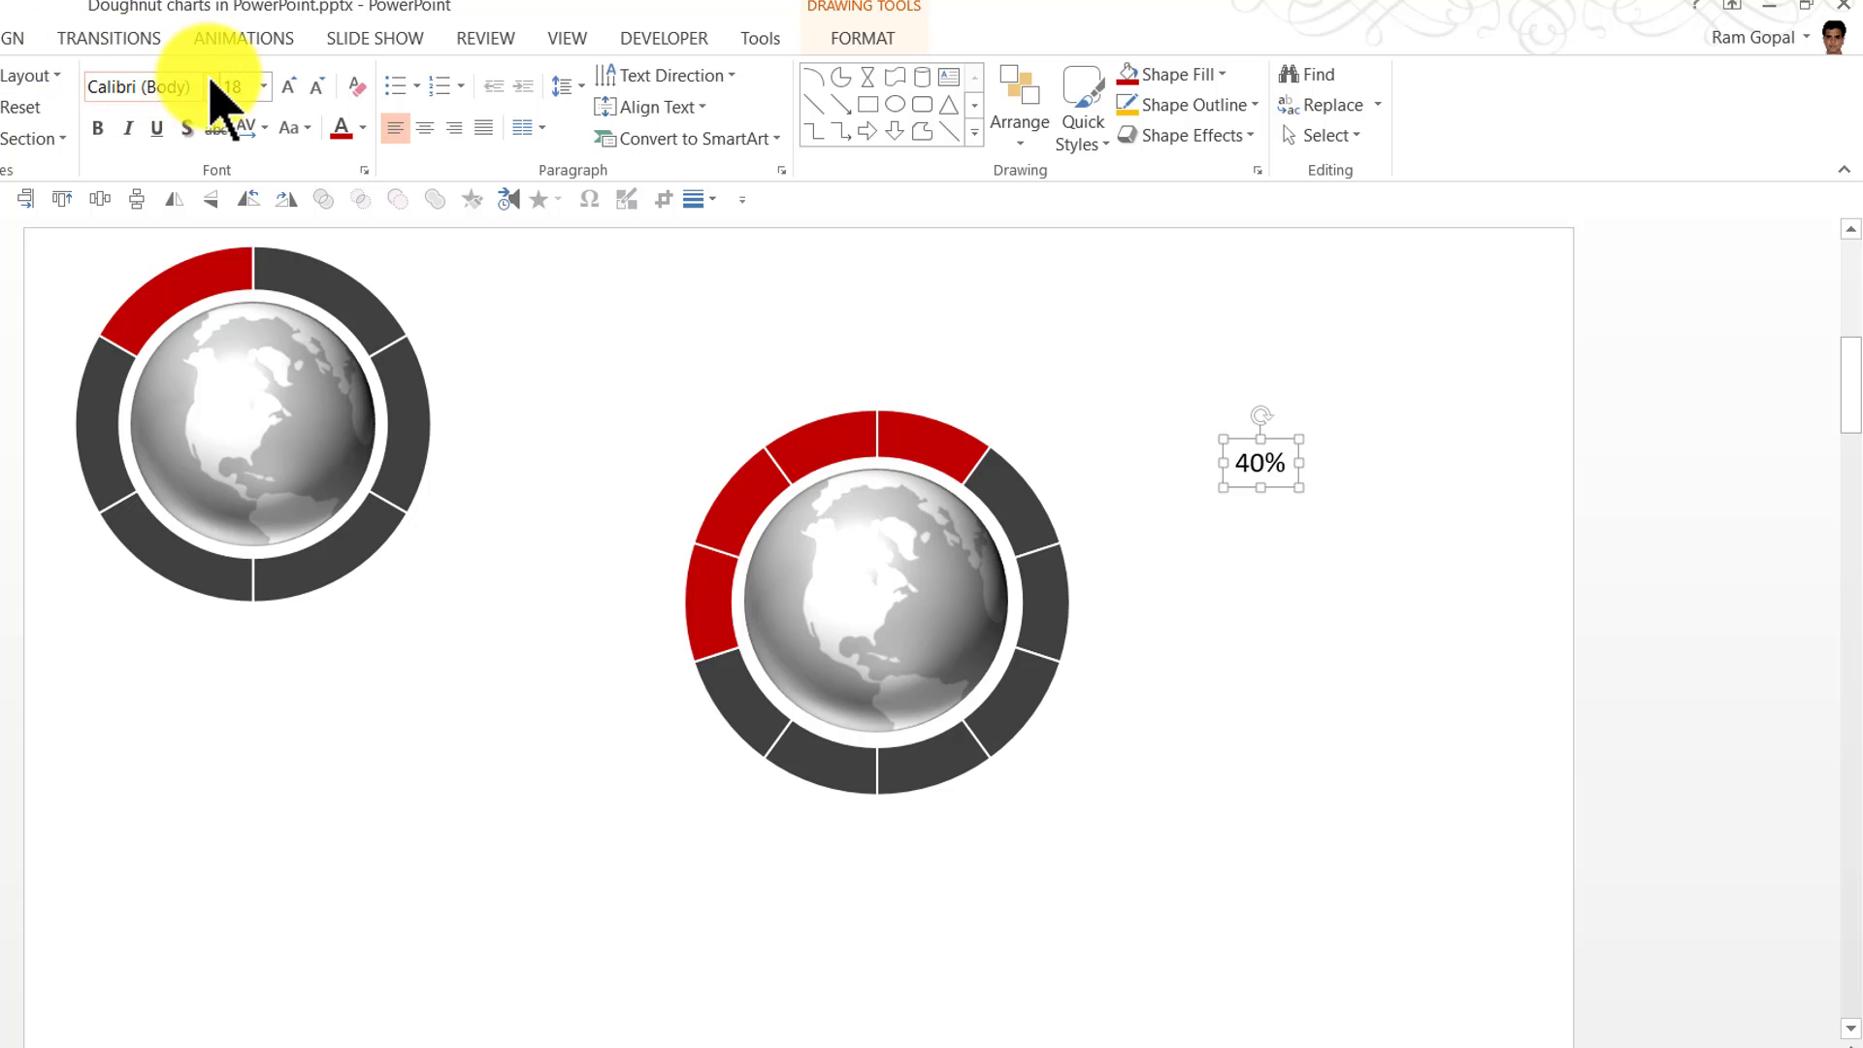
{"action": "left_click", "coordinate": [210, 87]}
{"action": "scroll", "coordinate": [204, 753], "scroll_direction": "down", "scroll_amount": 3}
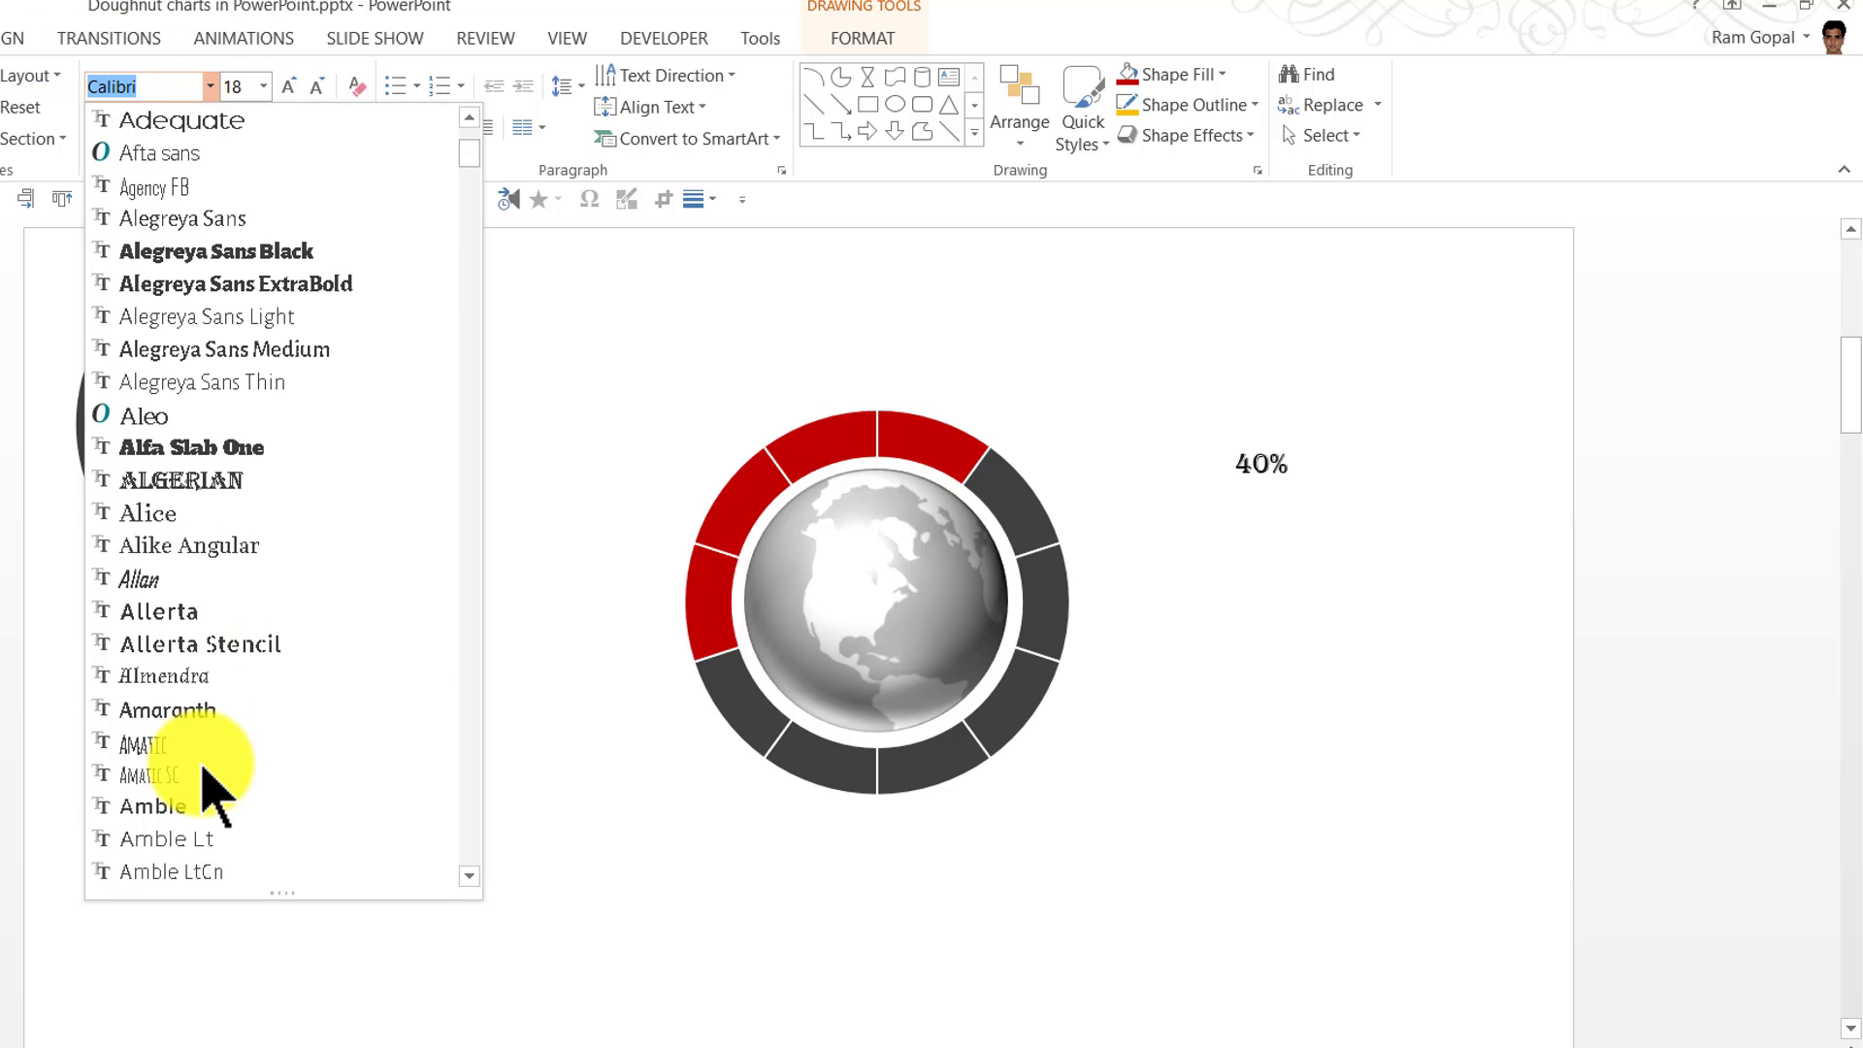
{"action": "scroll", "coordinate": [207, 748], "scroll_direction": "down", "scroll_amount": 4}
{"action": "left_click", "coordinate": [194, 766]}
{"action": "left_click", "coordinate": [289, 86]}
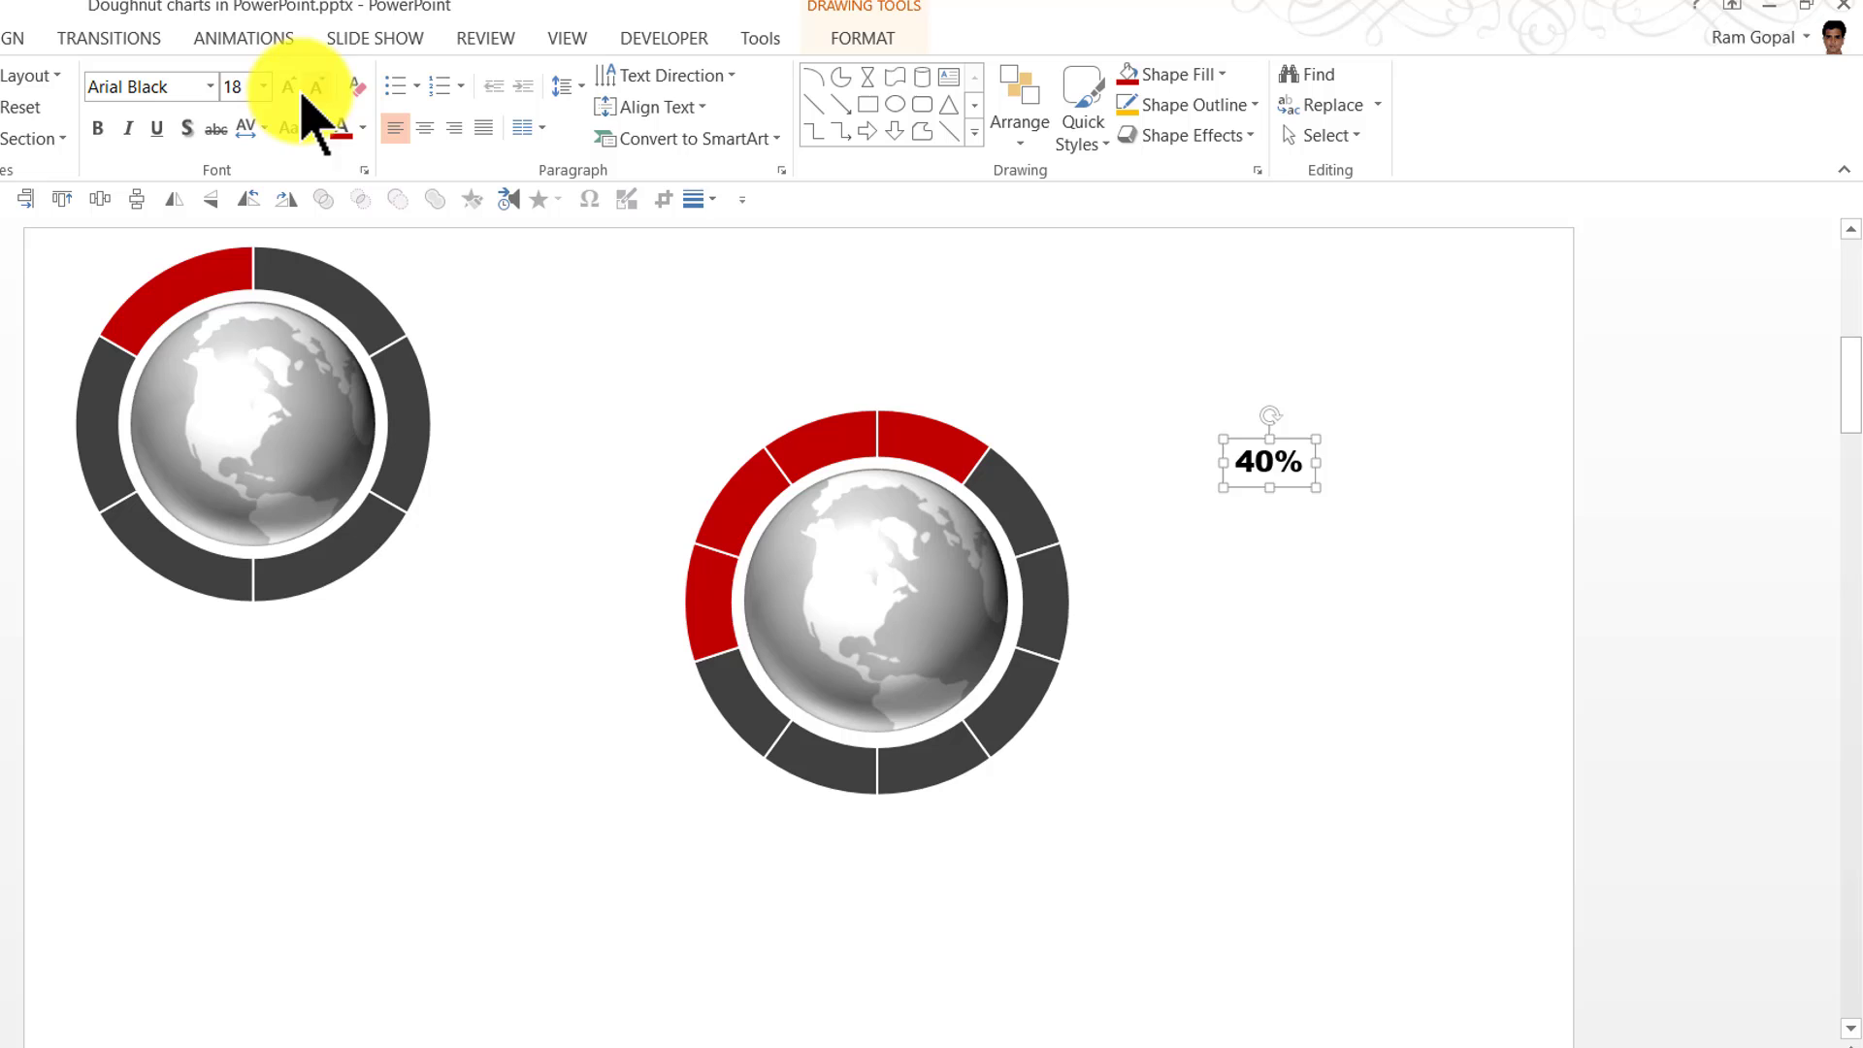
{"action": "left_click", "coordinate": [291, 90]}
{"action": "left_click_drag", "start_coordinate": [1310, 434], "coordinate": [913, 561]}
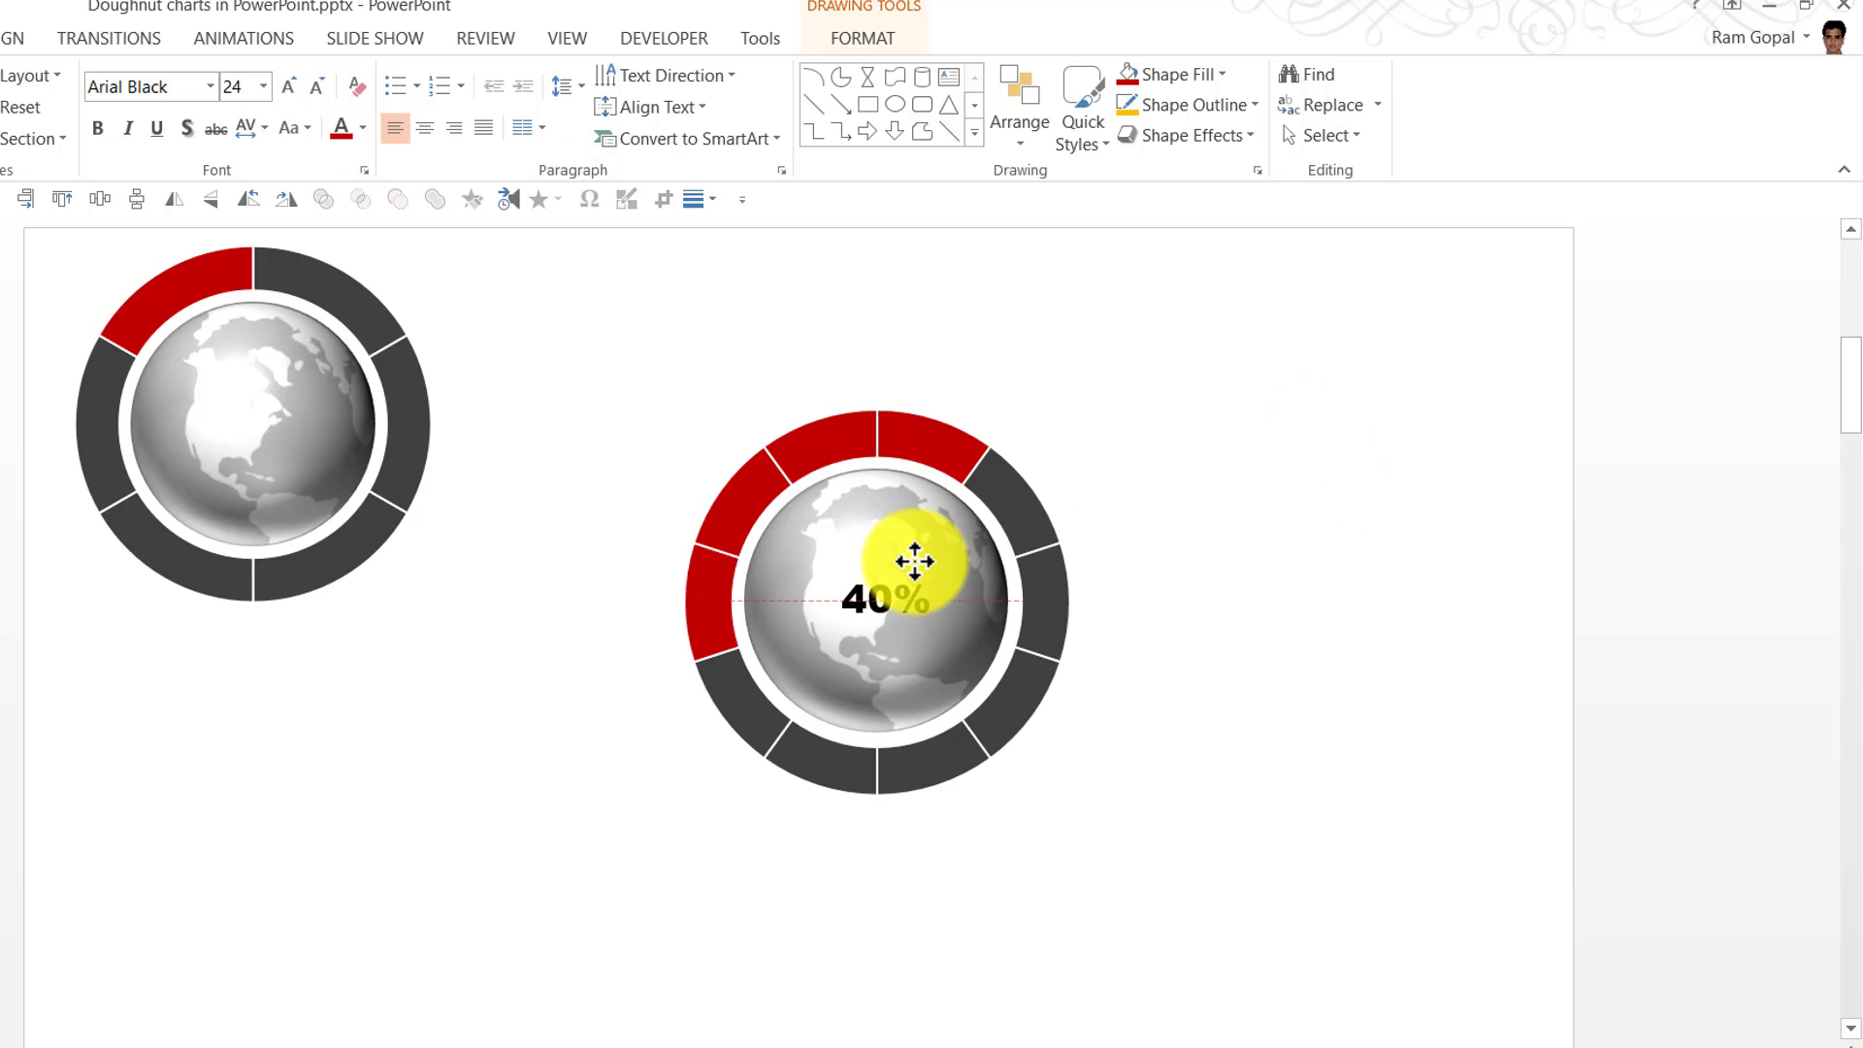
{"action": "left_click", "coordinate": [1453, 693]}
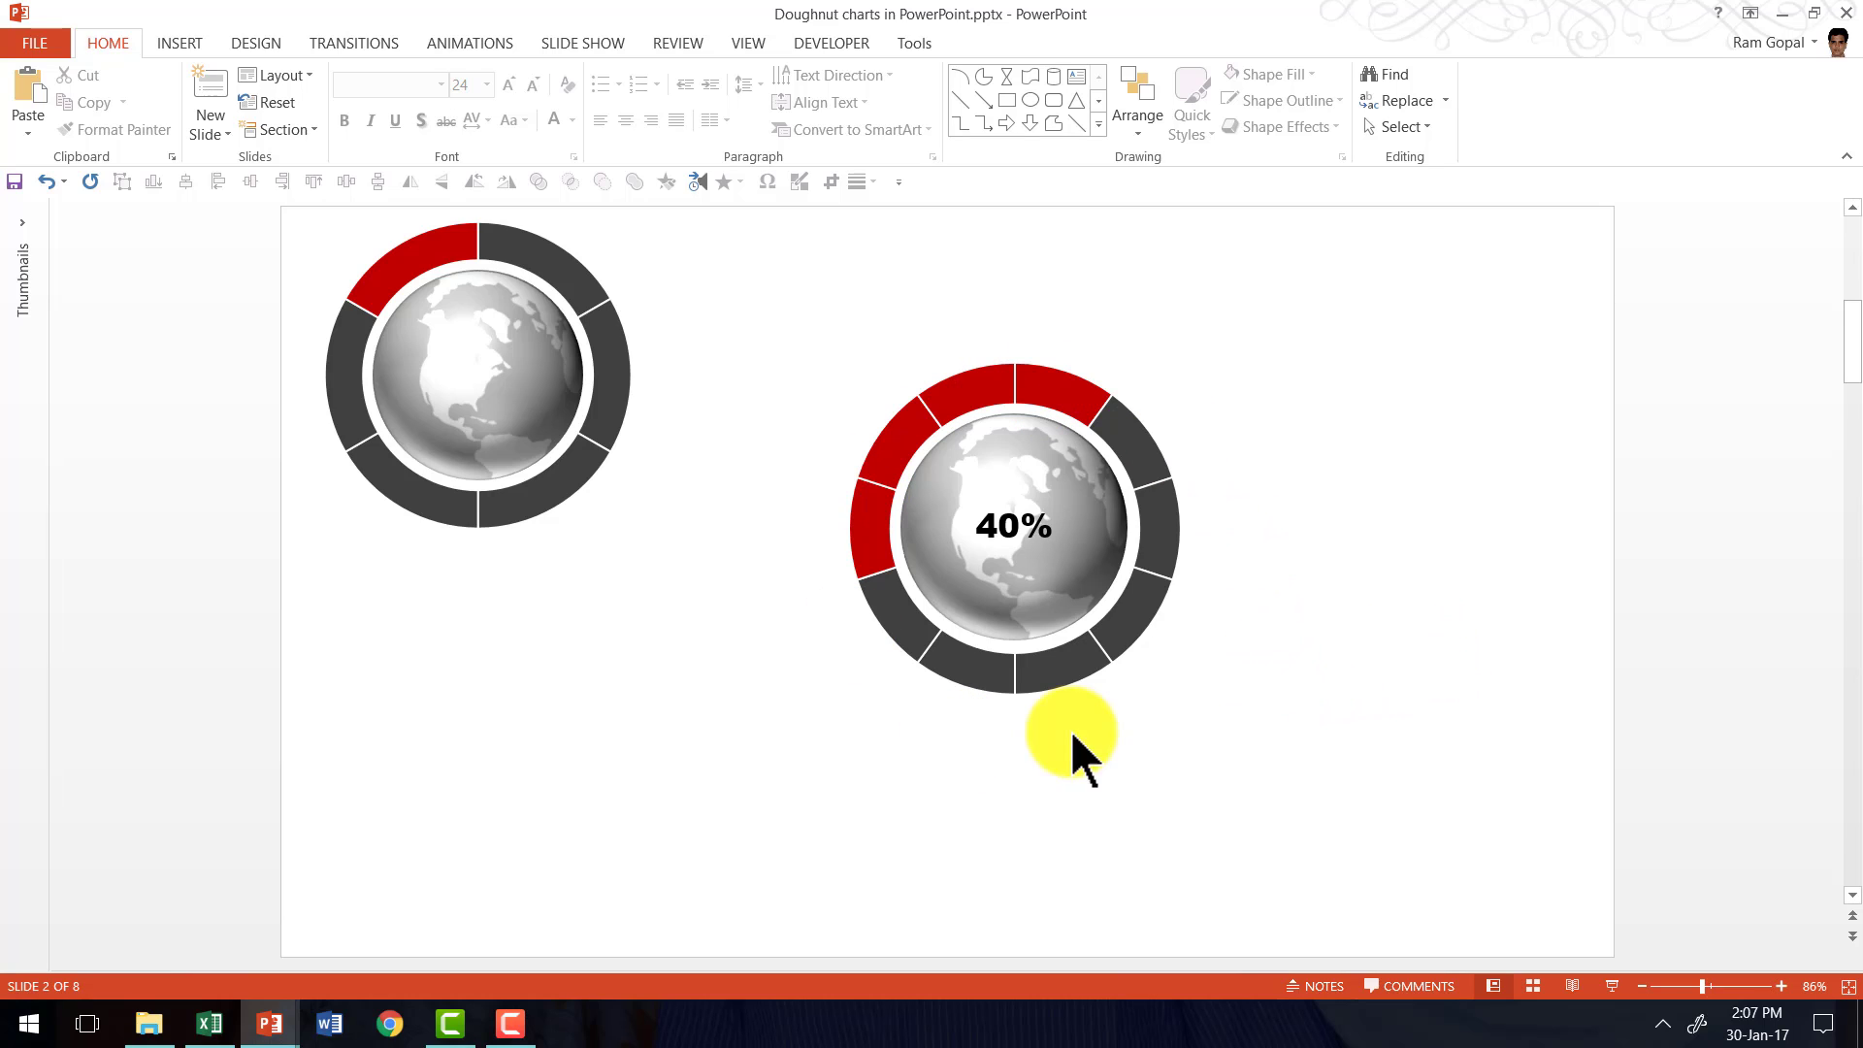
Scroll to slide 5, the Doughnut chart example split 58%, 23%, 10% and 9%.
{"action": "scroll", "coordinate": [1252, 645], "scroll_direction": "down", "scroll_amount": 1}
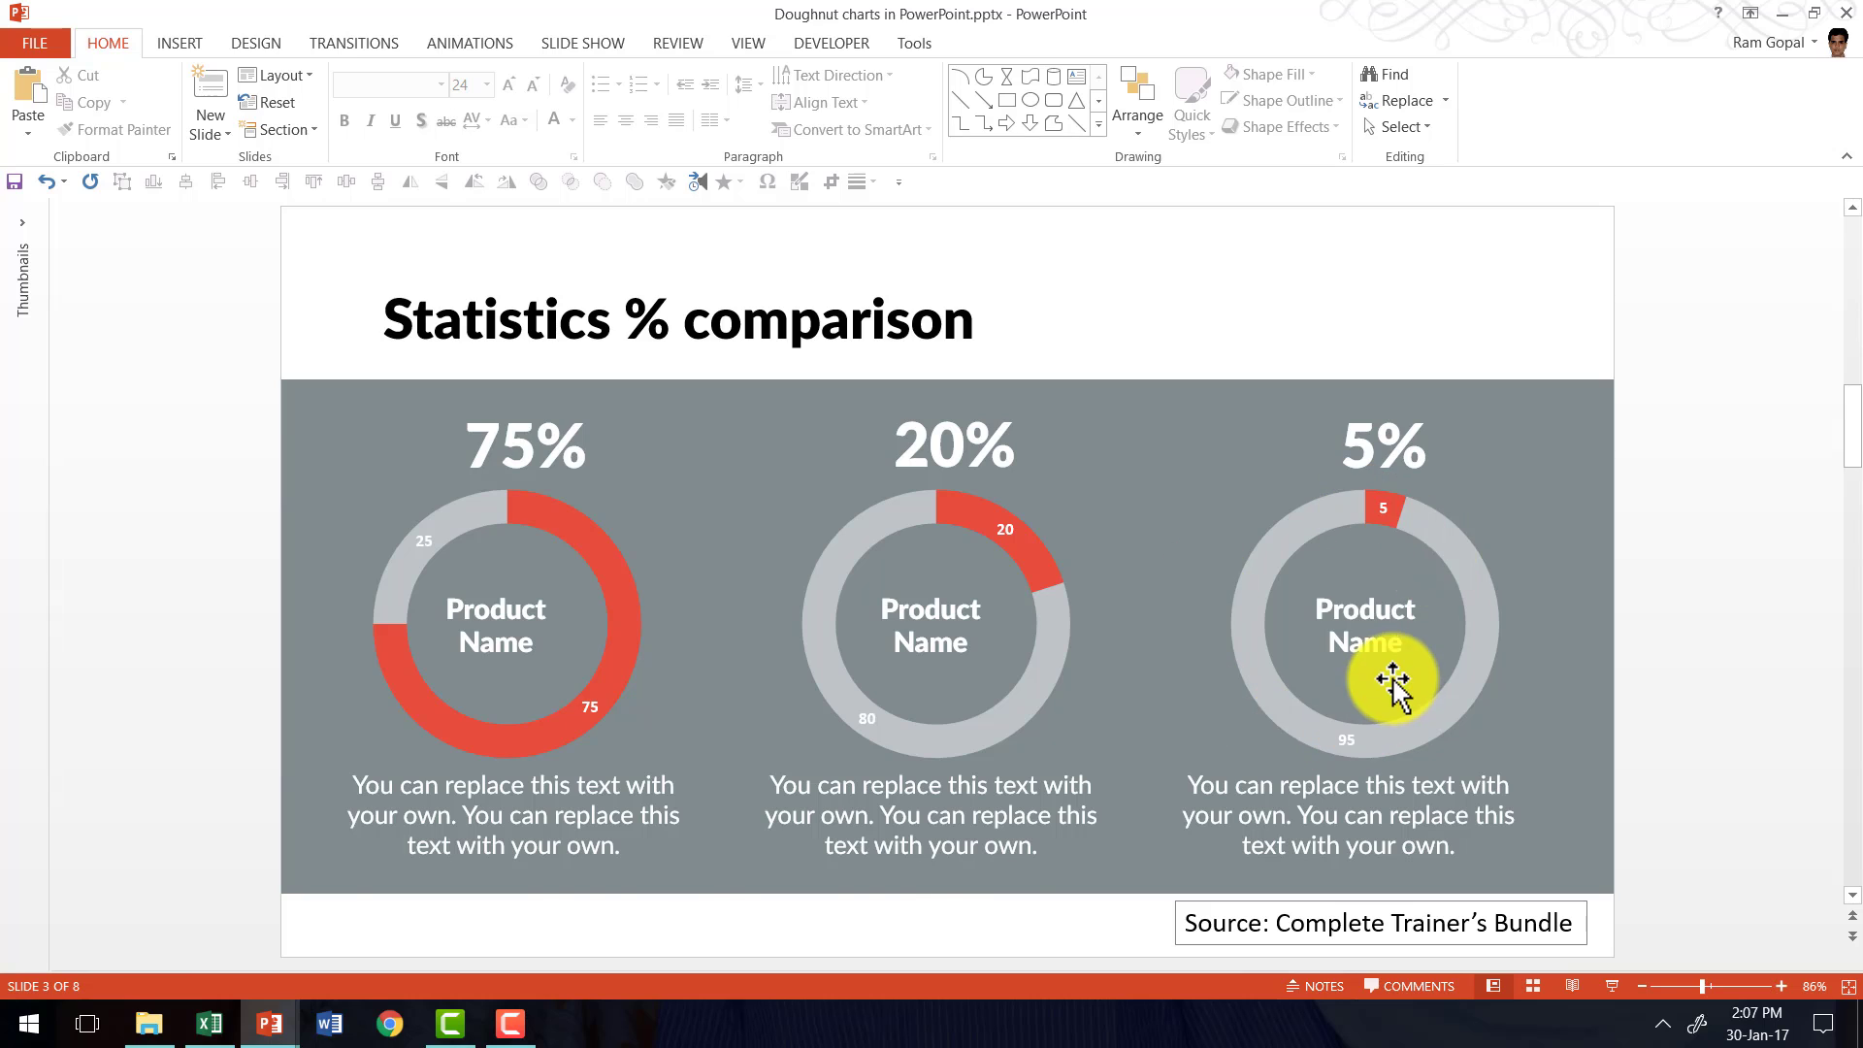
{"action": "scroll", "coordinate": [1043, 616], "scroll_direction": "down", "scroll_amount": 2}
{"action": "mouse_move", "coordinate": [953, 578]}
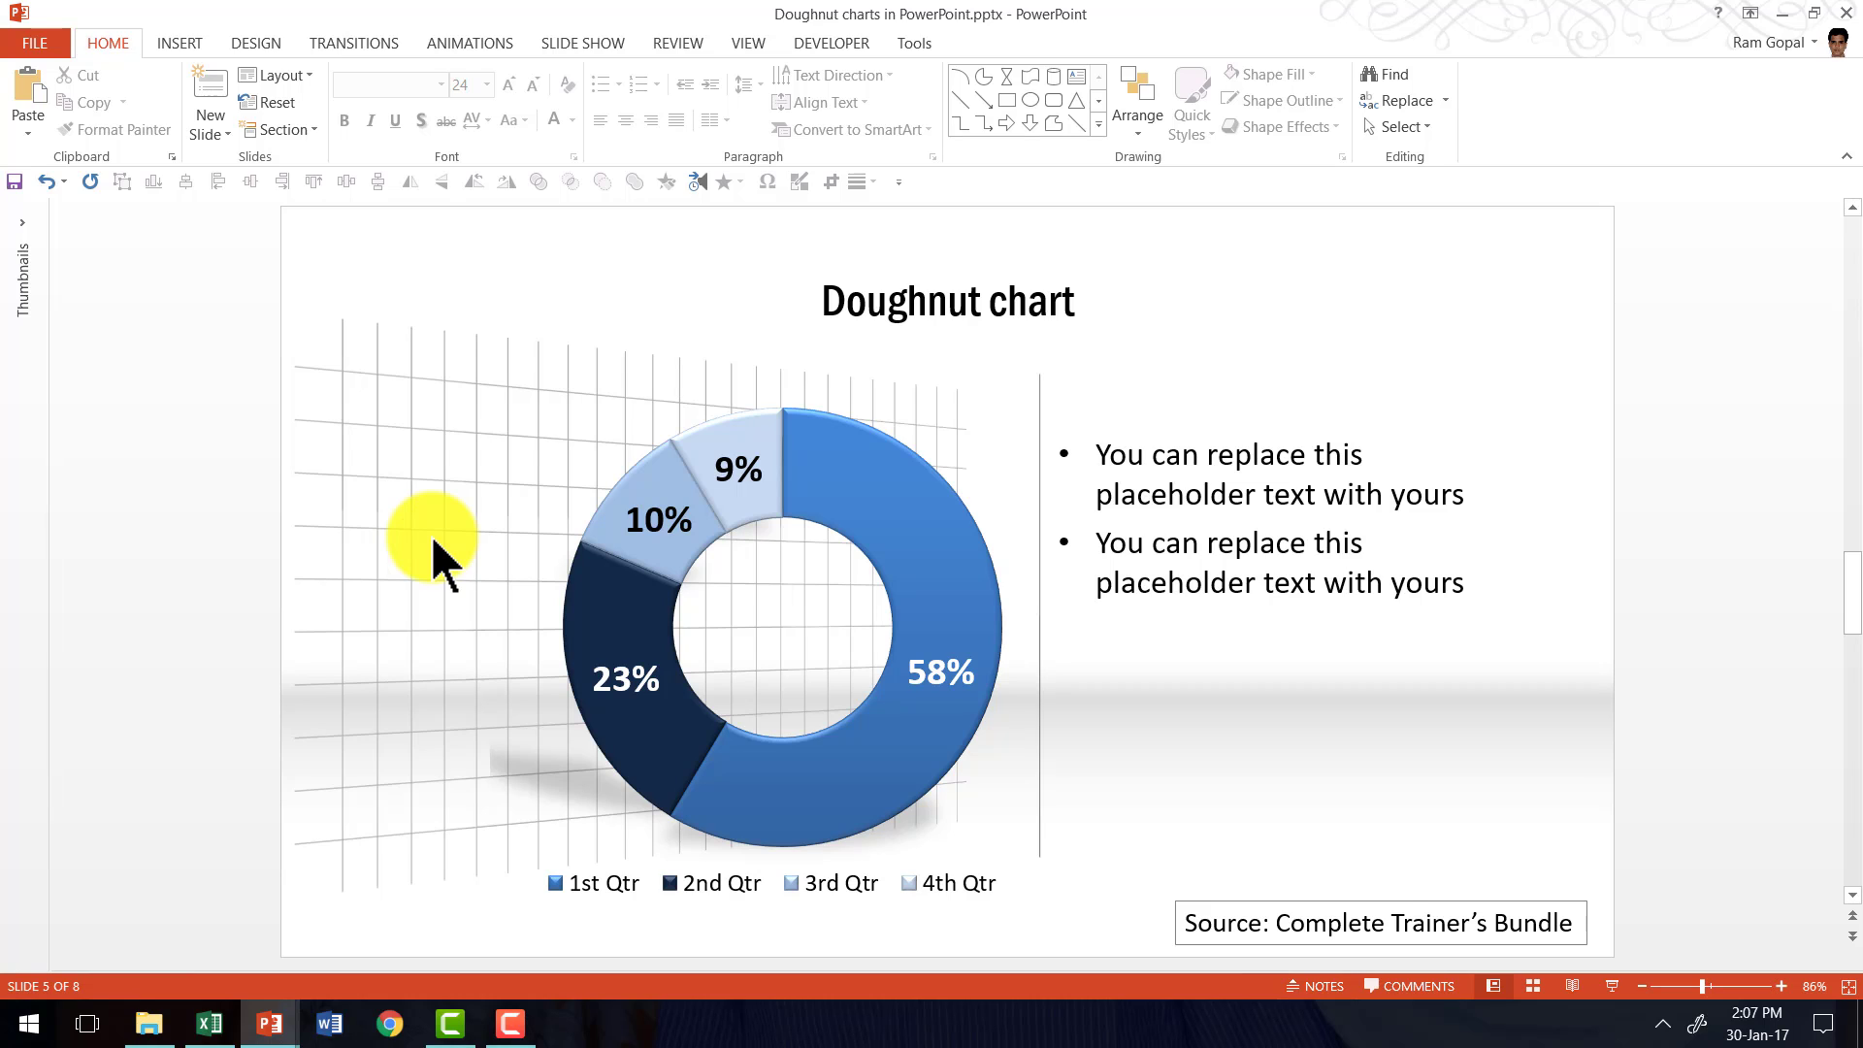
{"action": "mouse_move", "coordinate": [847, 492]}
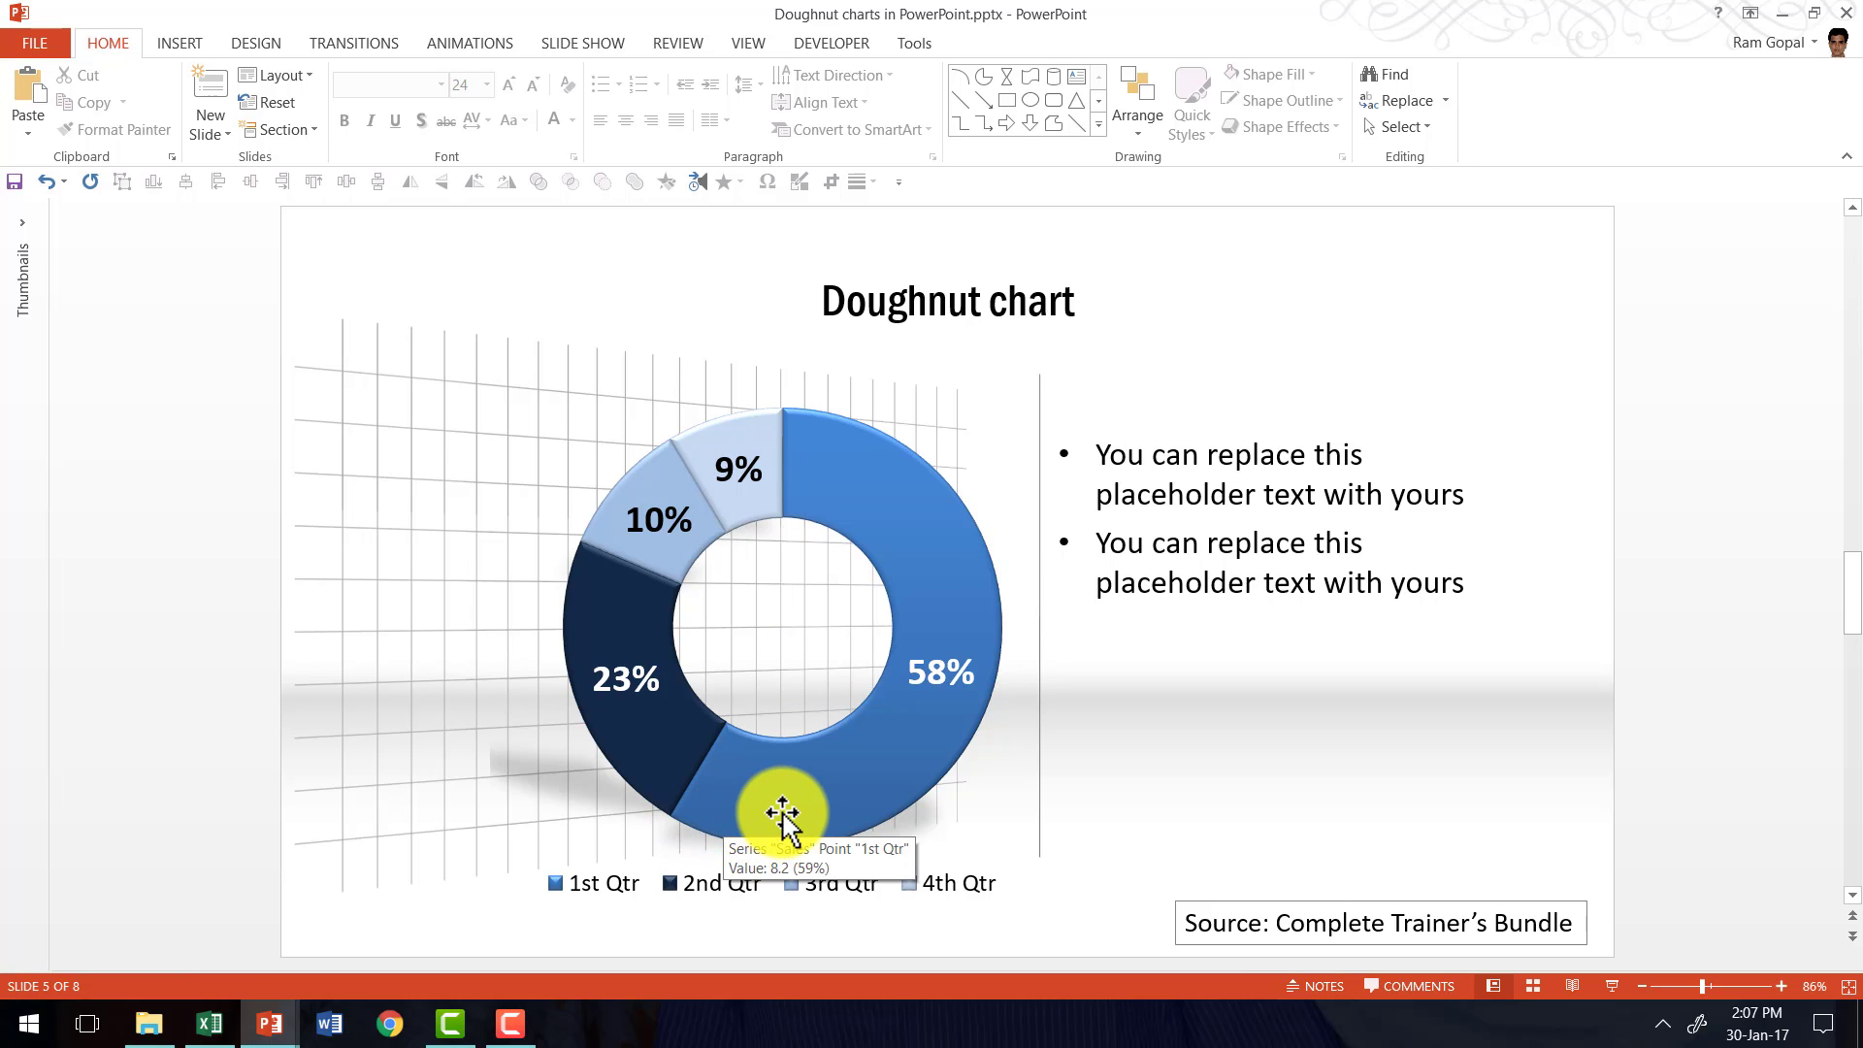
Scroll to slide 6, the Segmented doughnut chart example.
{"action": "scroll", "coordinate": [1310, 738], "scroll_direction": "down", "scroll_amount": 1}
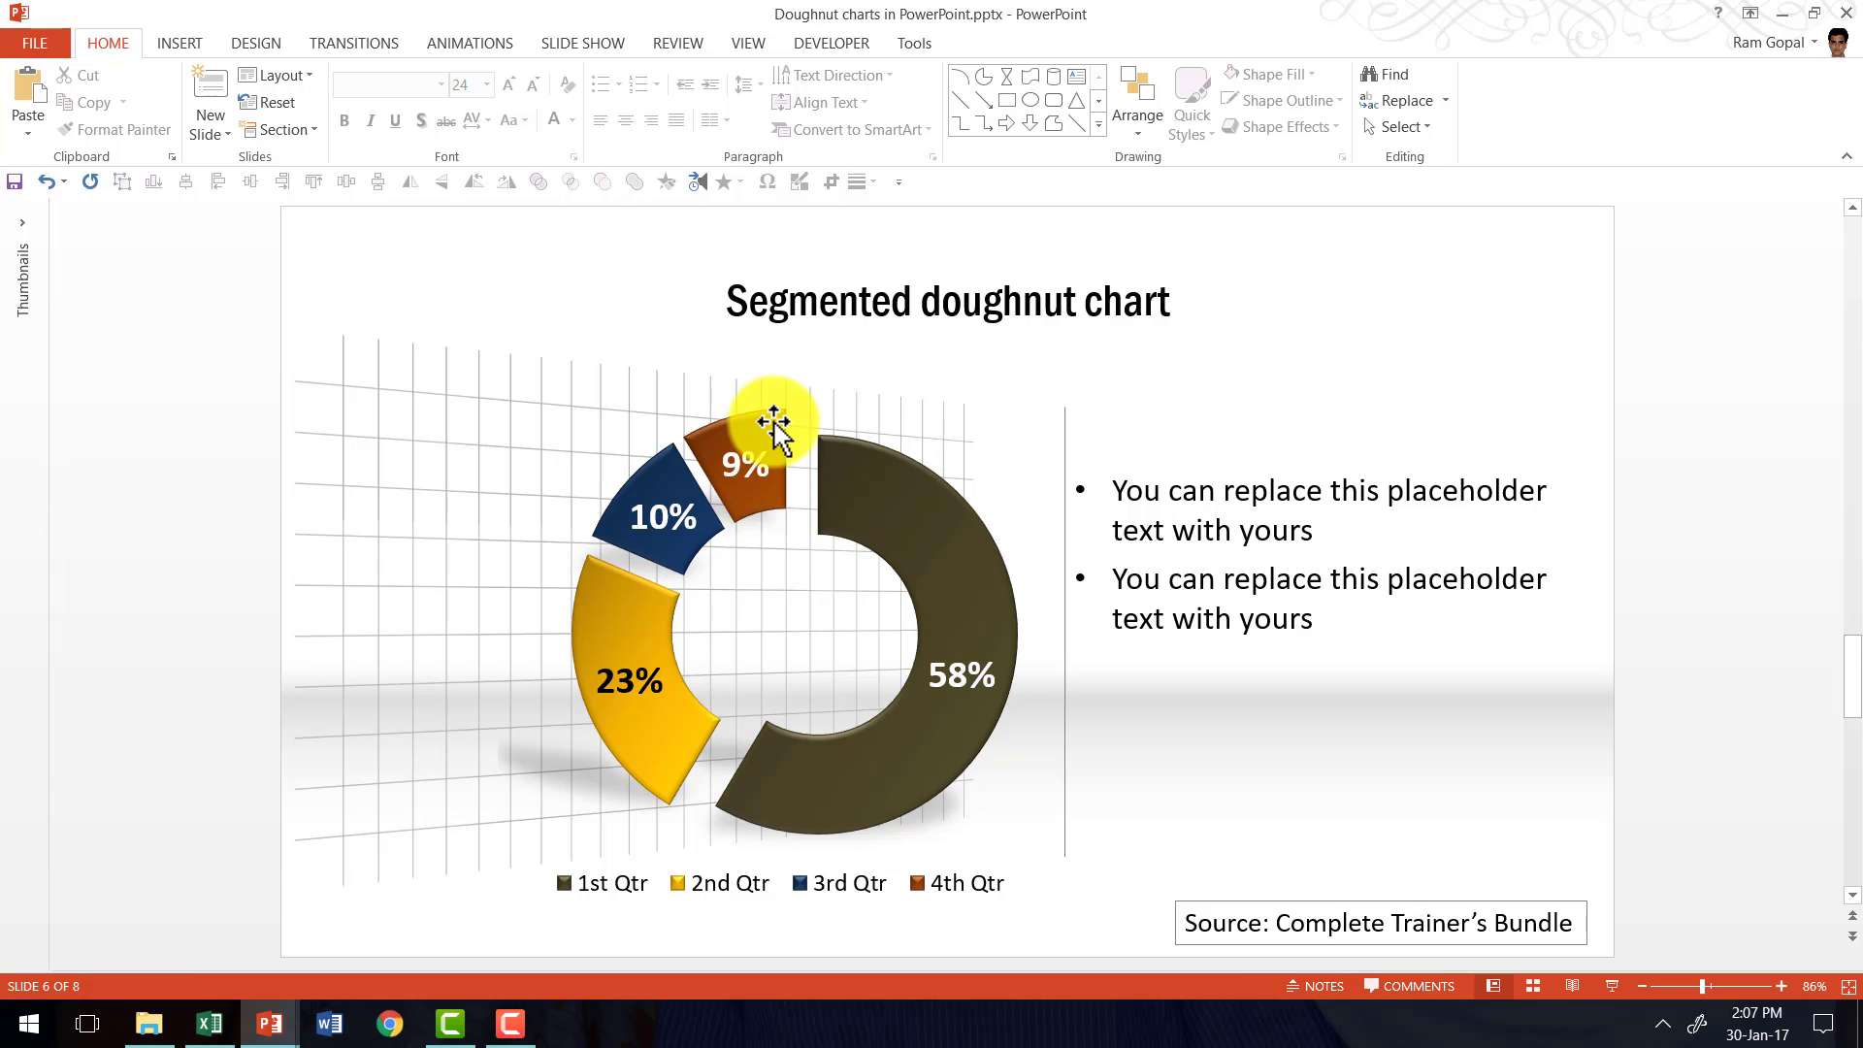
{"action": "mouse_move", "coordinate": [774, 427]}
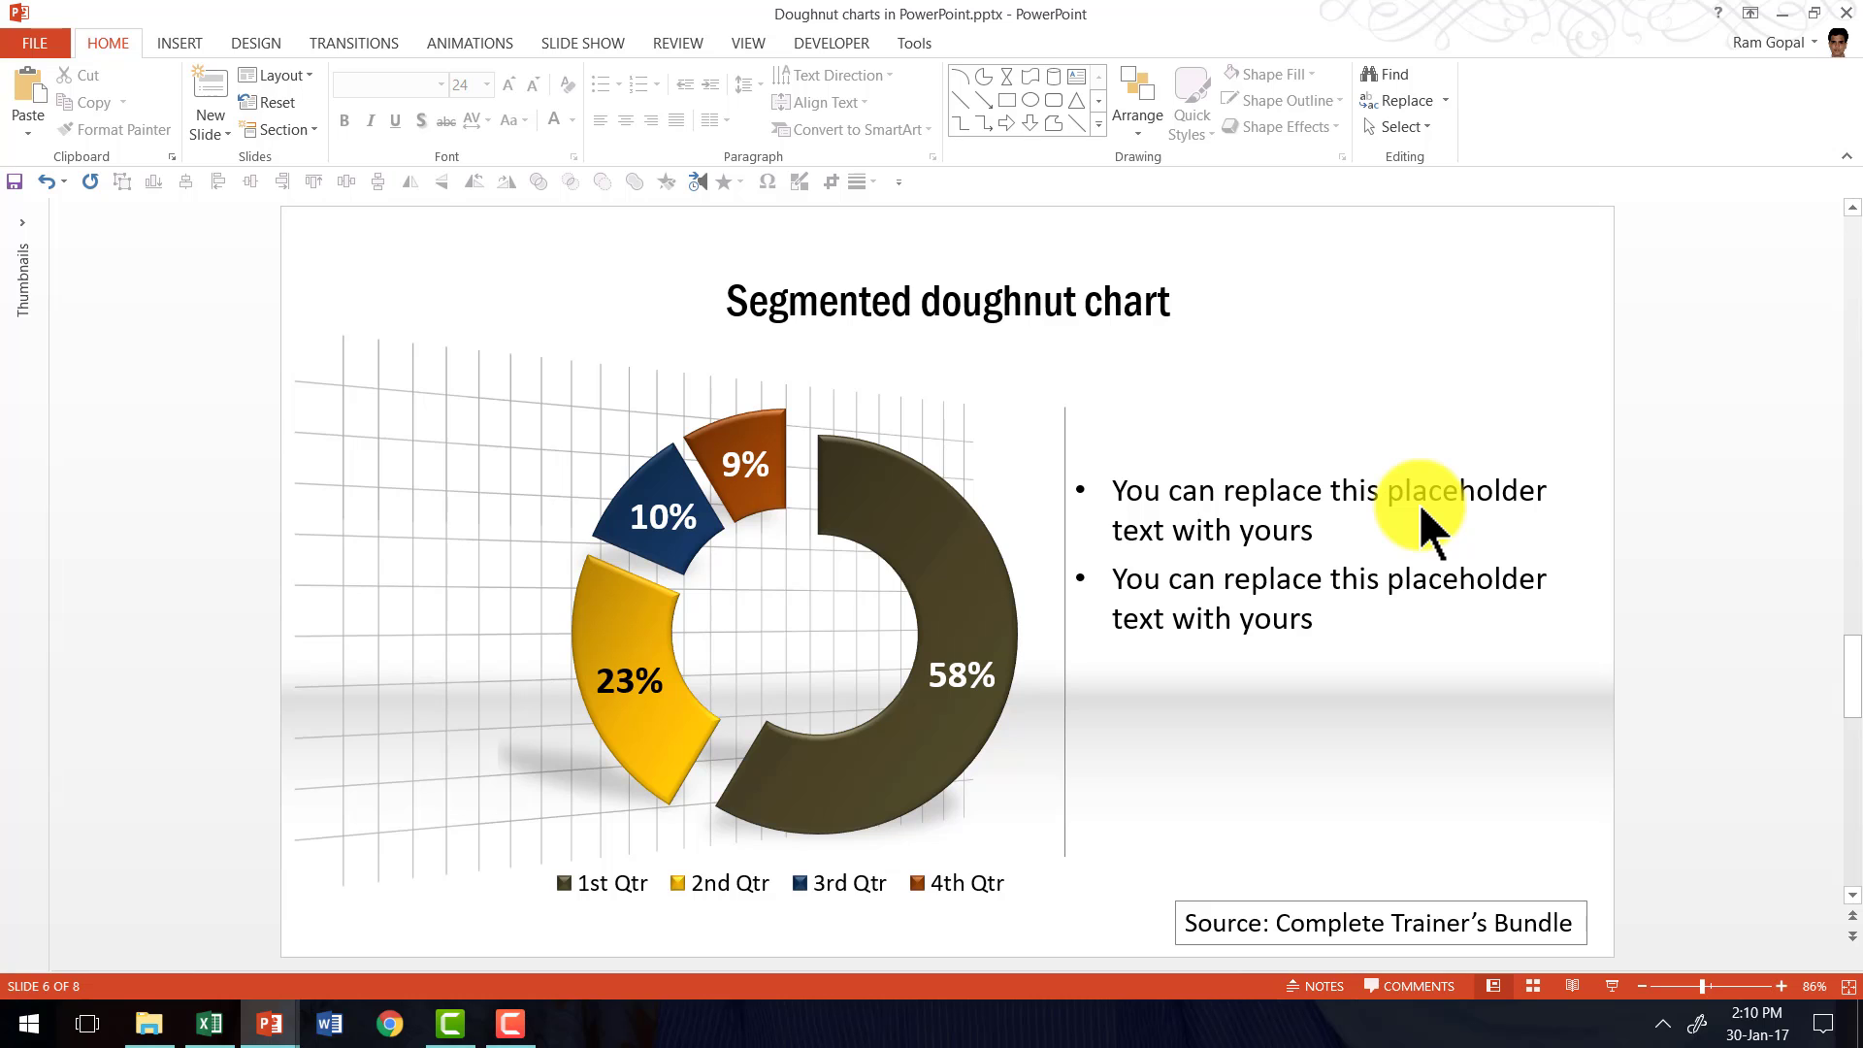
Scroll to slide 7, the promotional slide with the KNOW MORE arrow.
{"action": "scroll", "coordinate": [1419, 503], "scroll_direction": "down", "scroll_amount": 1}
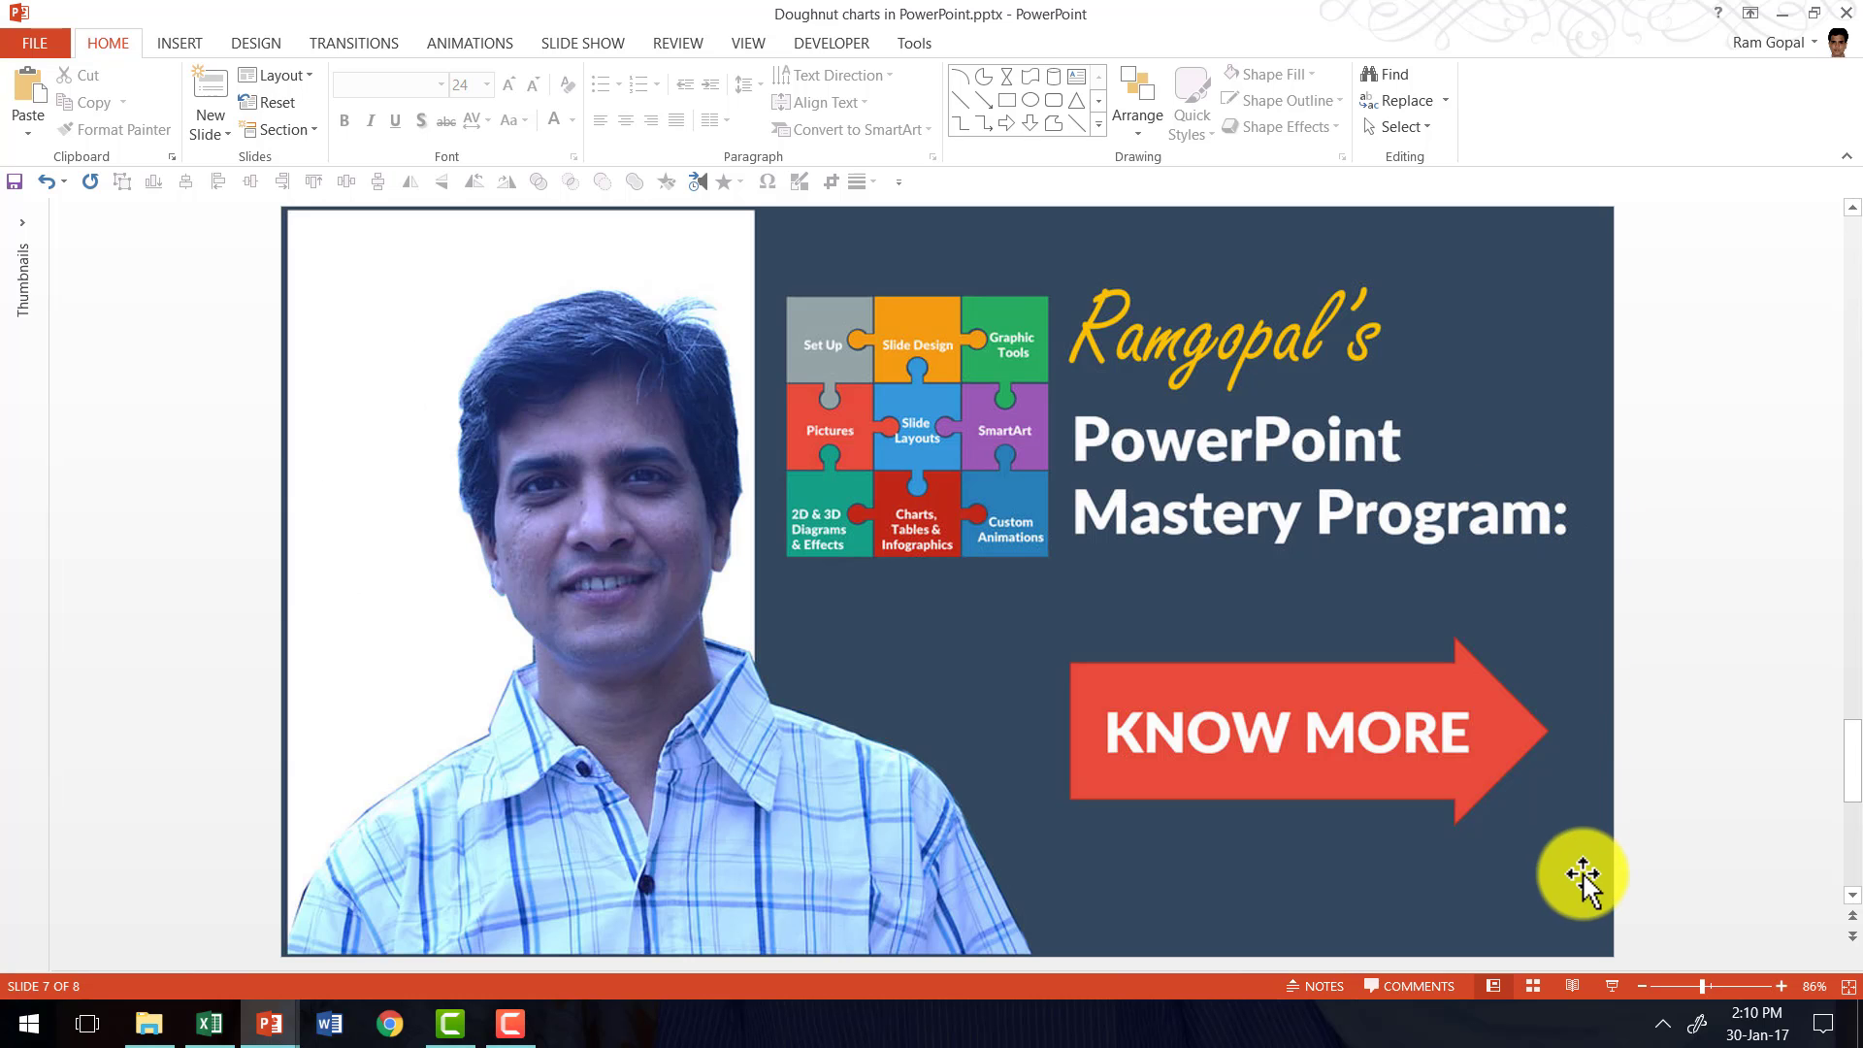